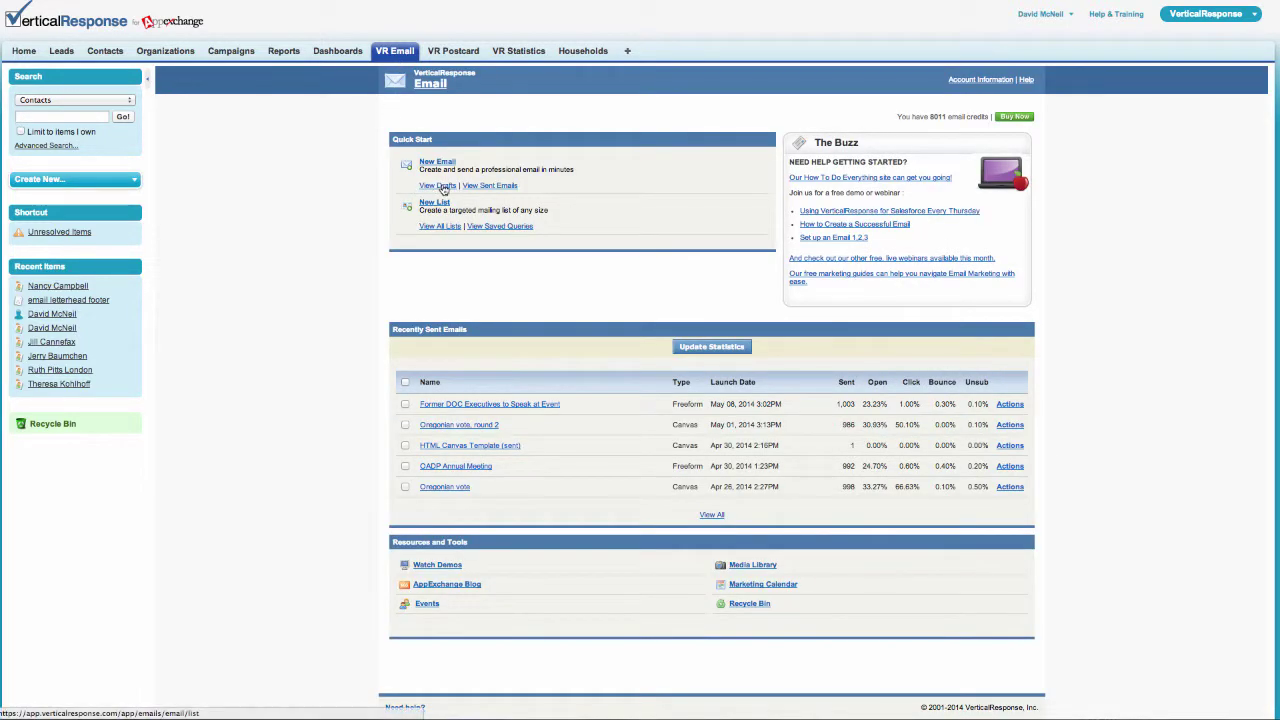
Open the draft emails list and start making a copy of the "HTML Canvas Template" draft.
scroll(443, 188, down, 1)
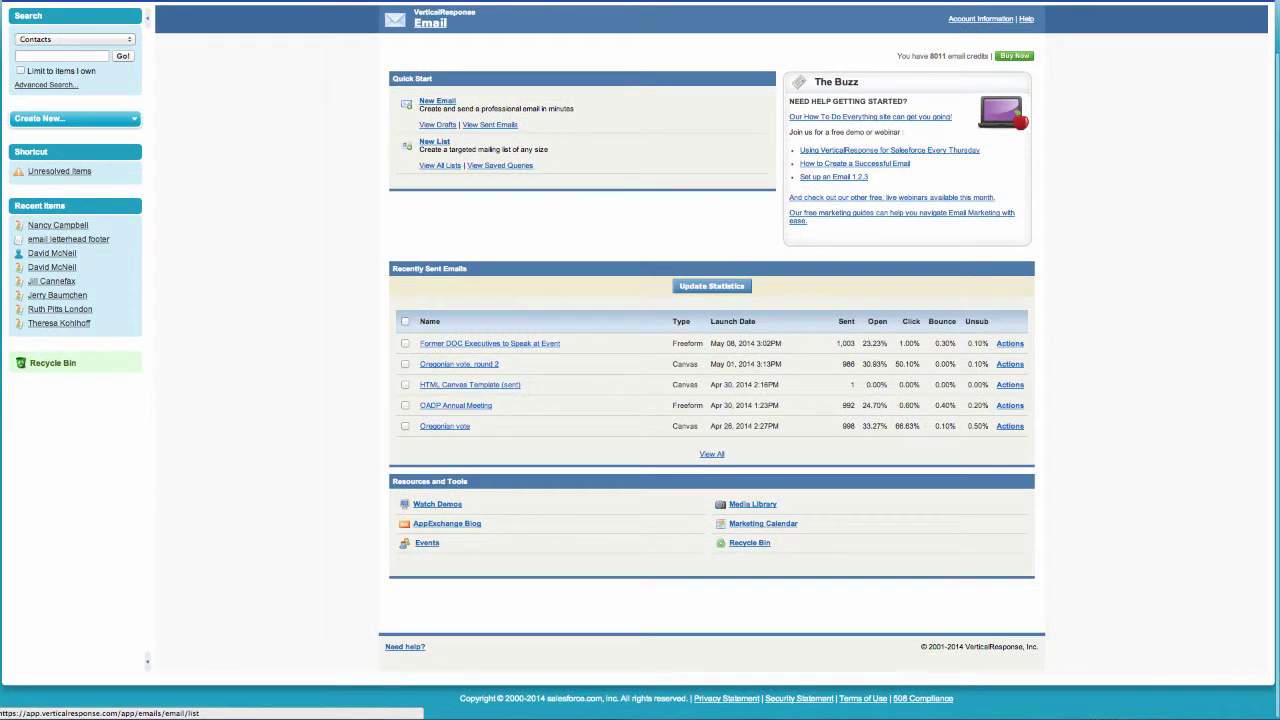
click(431, 125)
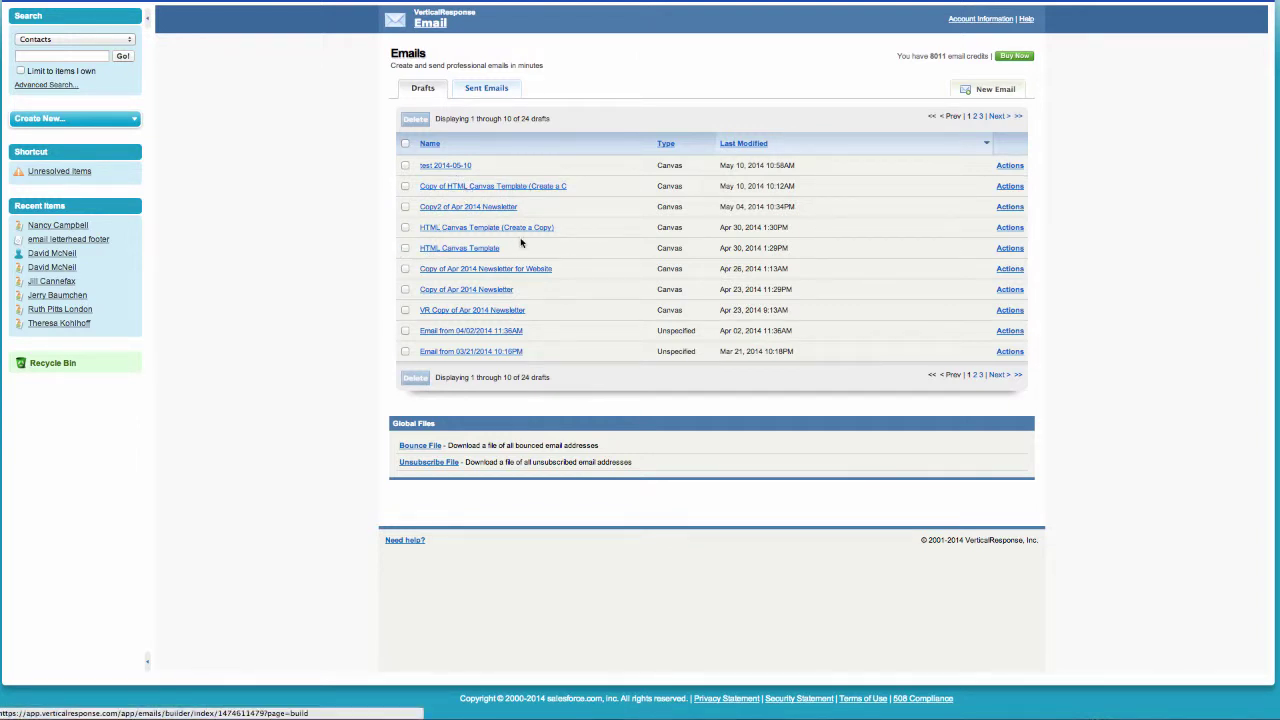
click(1012, 250)
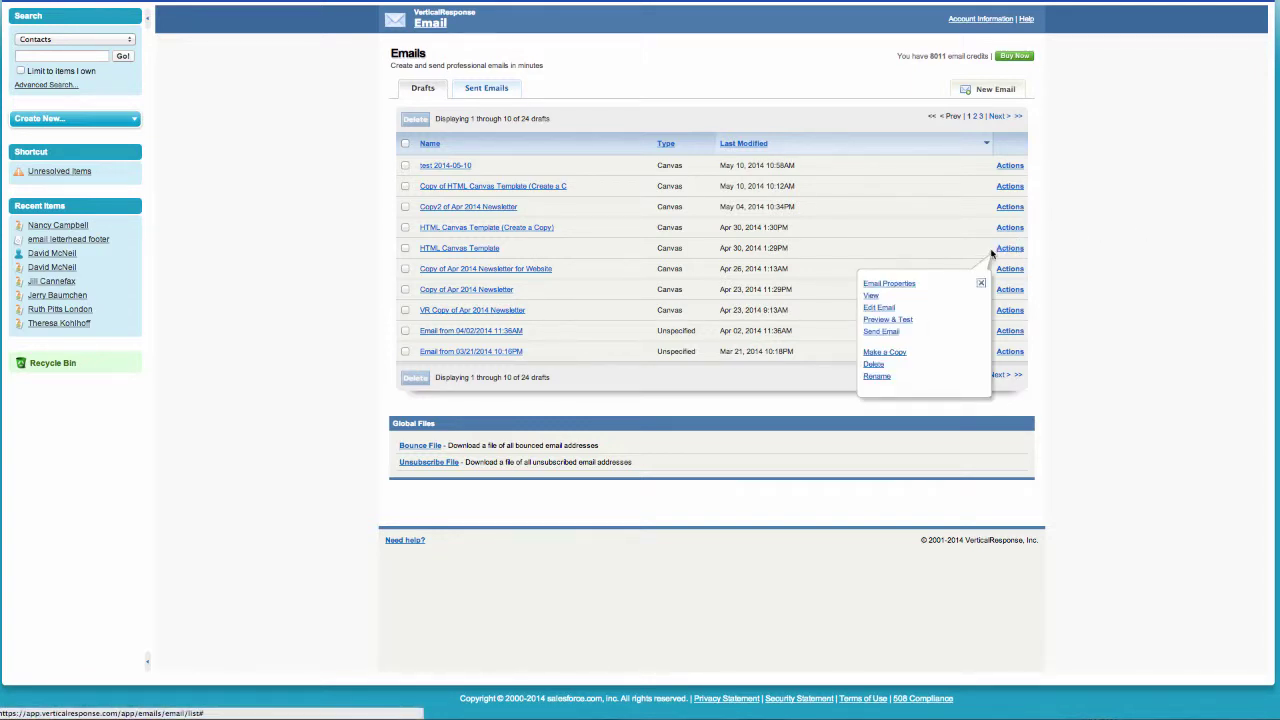
click(885, 353)
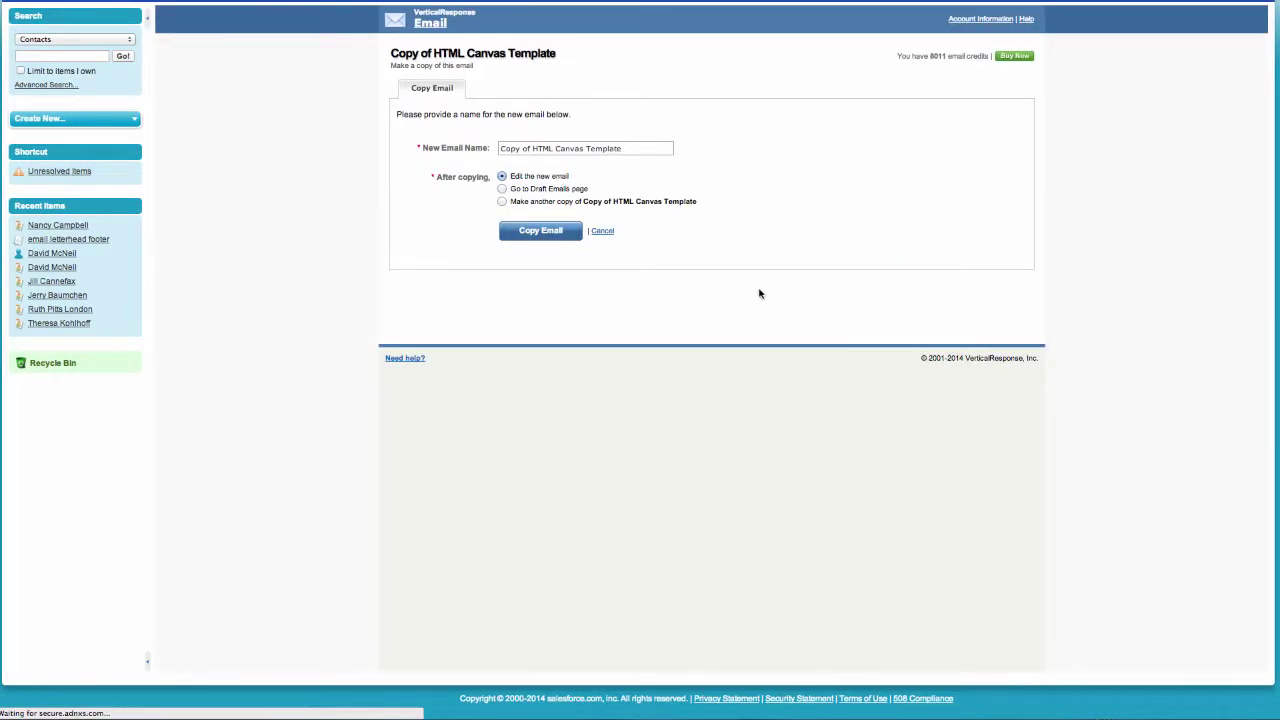
Name the new email "Email 05-10-2014" and create the copy with the option to edit the new email.
click(639, 147)
drag(639, 147, 500, 147)
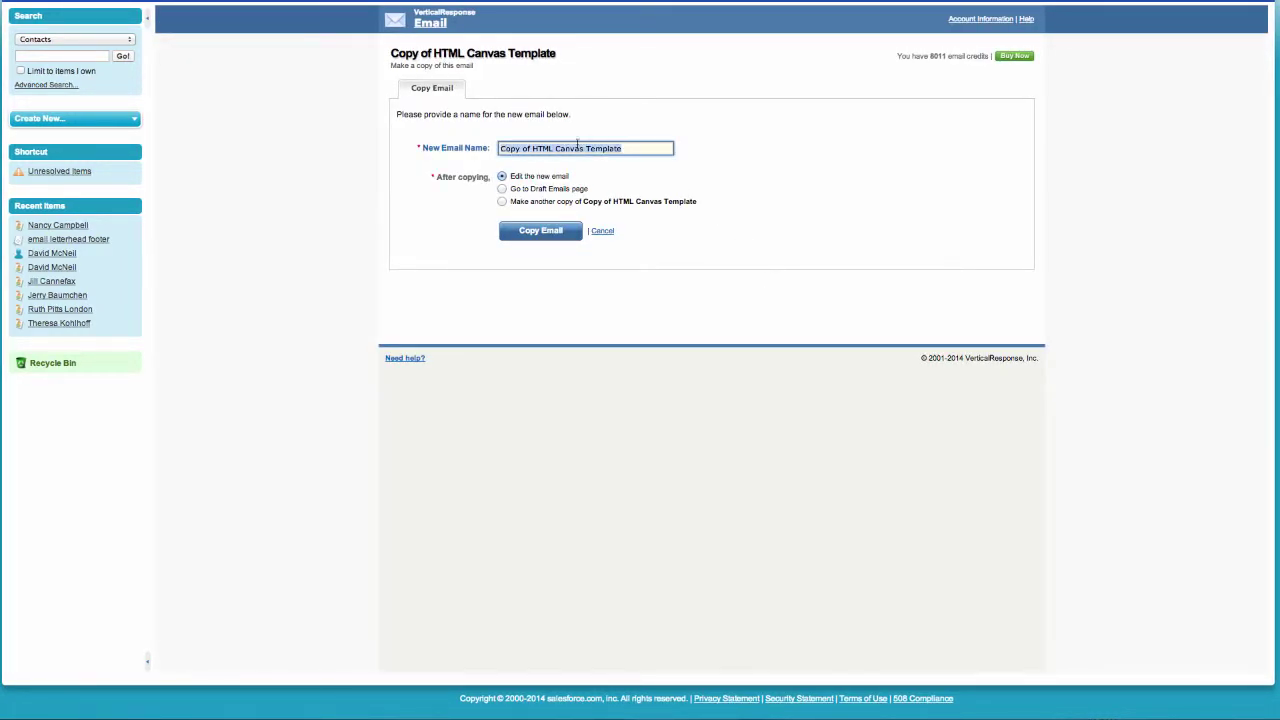
text(Cop)
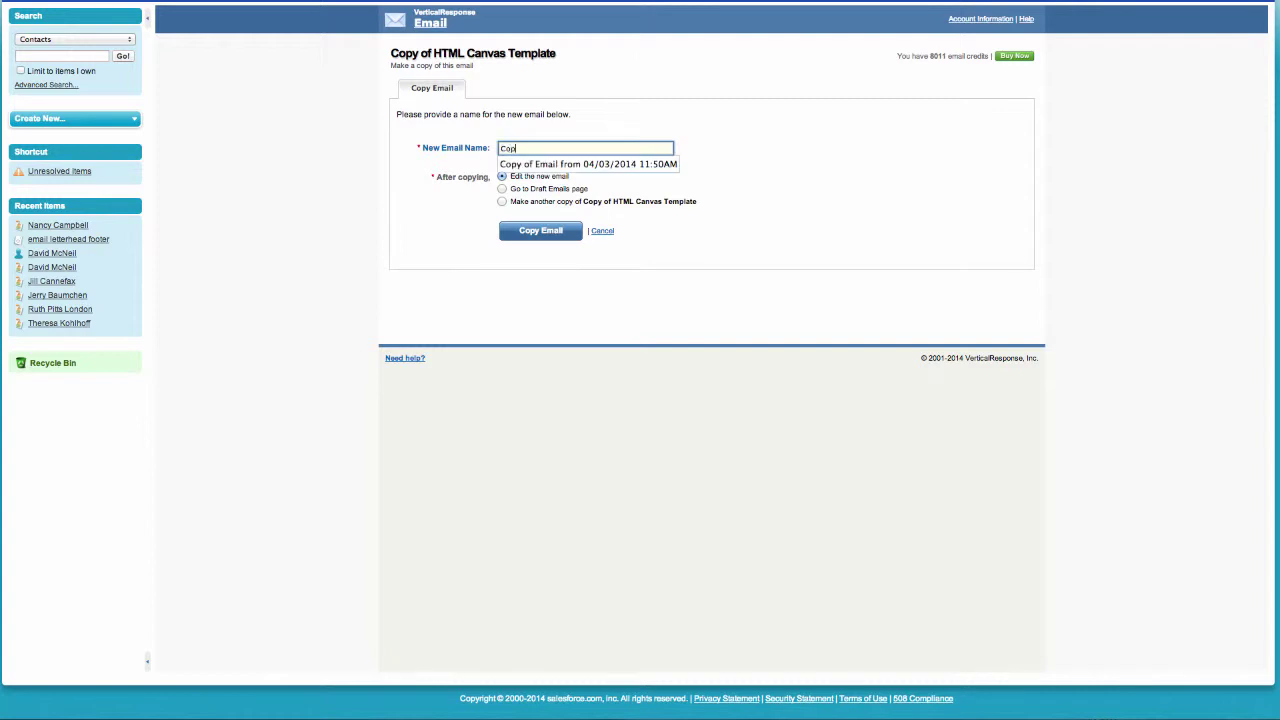
key(BackSpace)
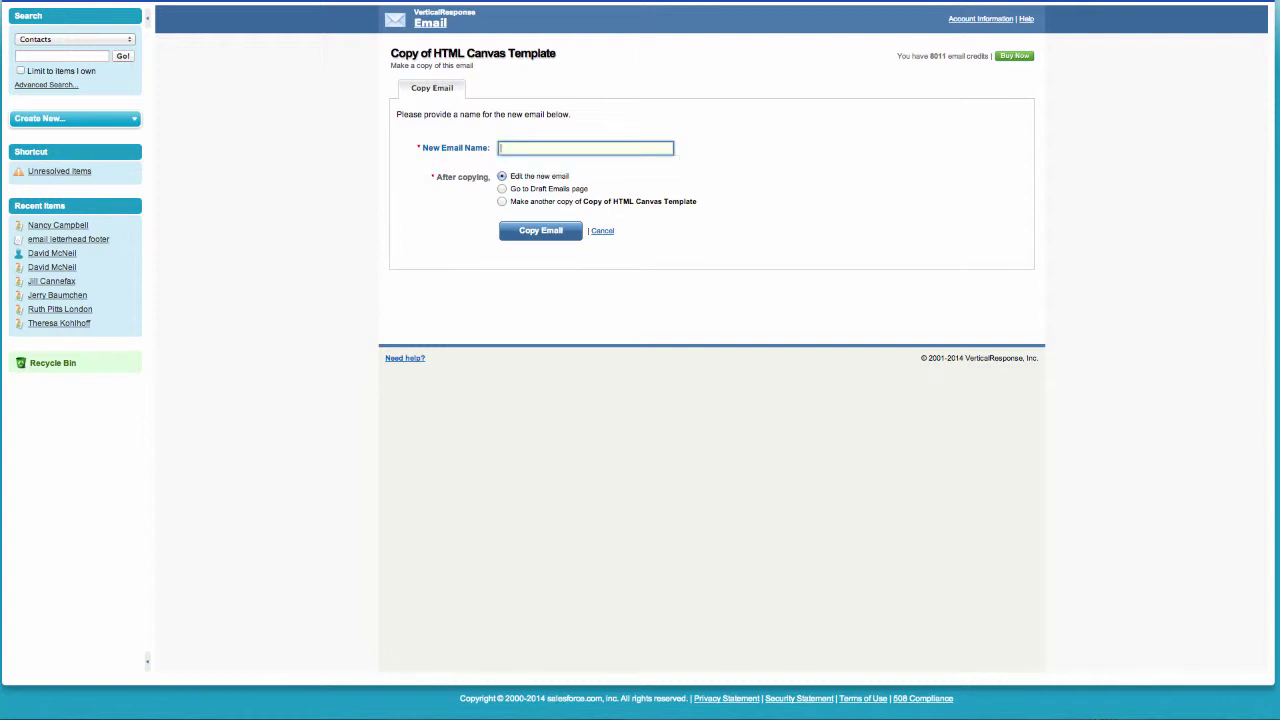
text(Email 05-10-2014)
click(505, 235)
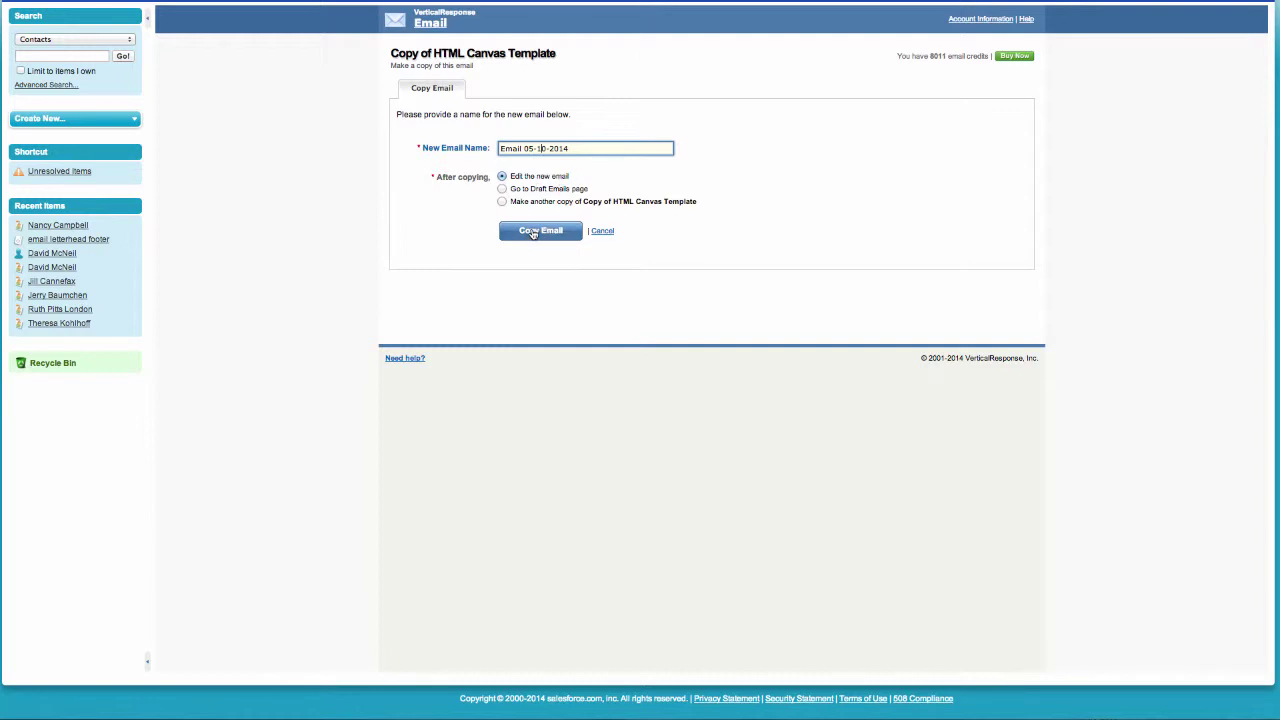
click(533, 233)
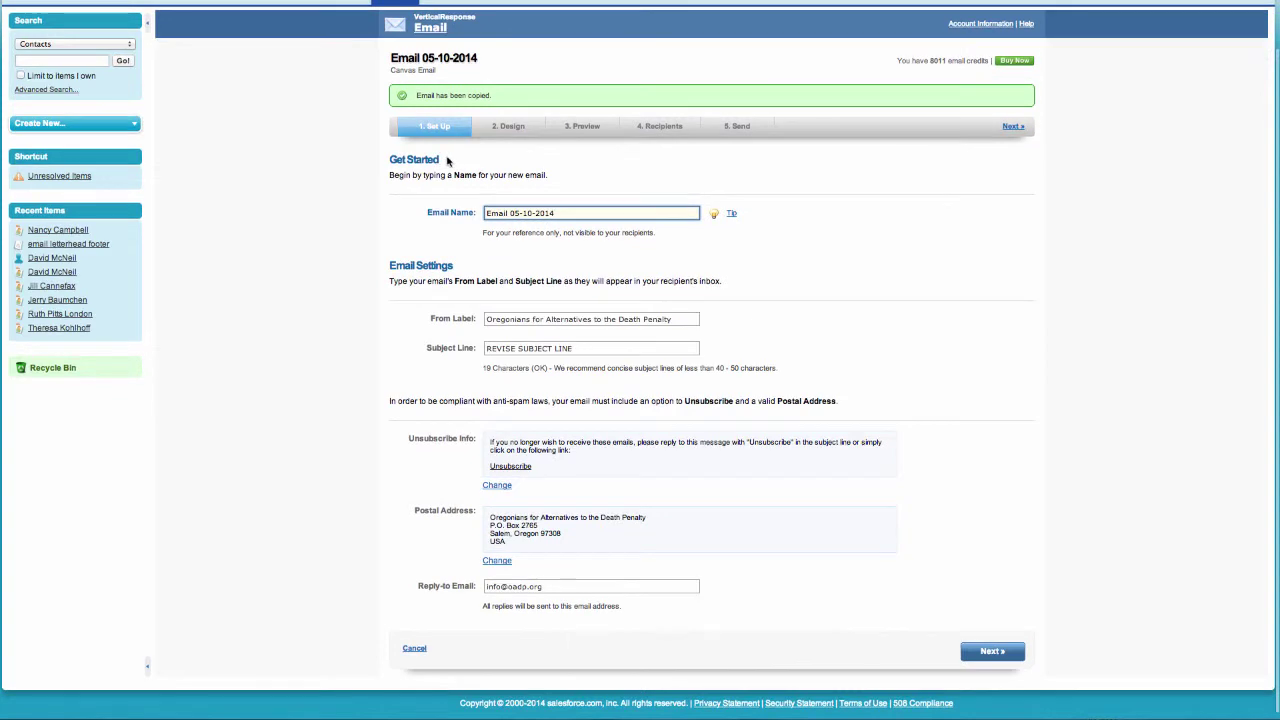
Review the copied email's set-up settings and continue to the Design stage.
scroll(566, 170, down, 2)
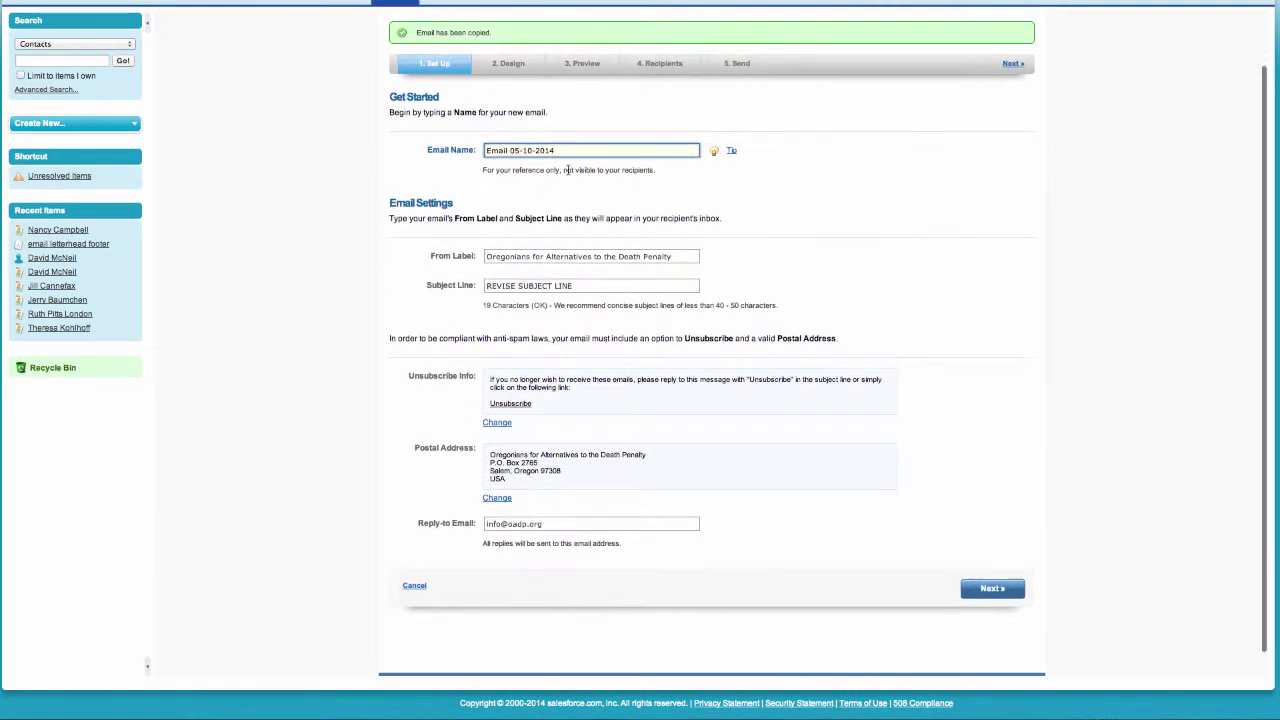
scroll(566, 170, down, 1)
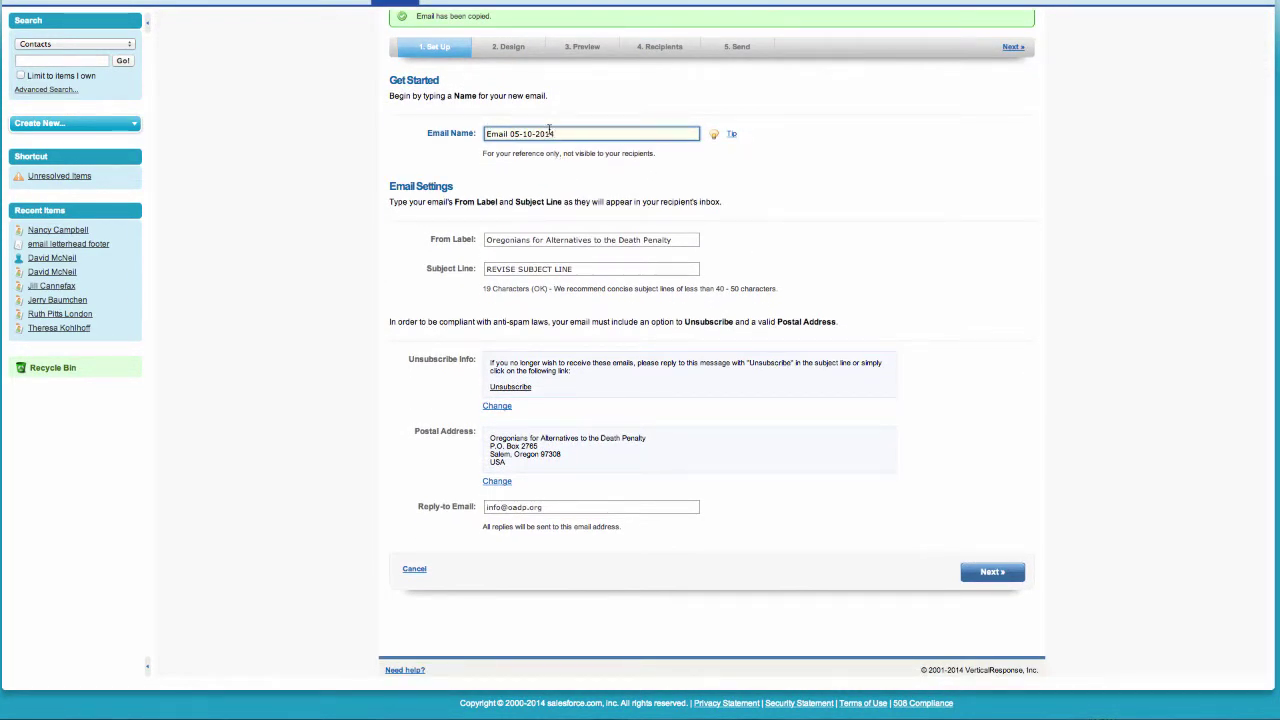
scroll(562, 162, down, 1)
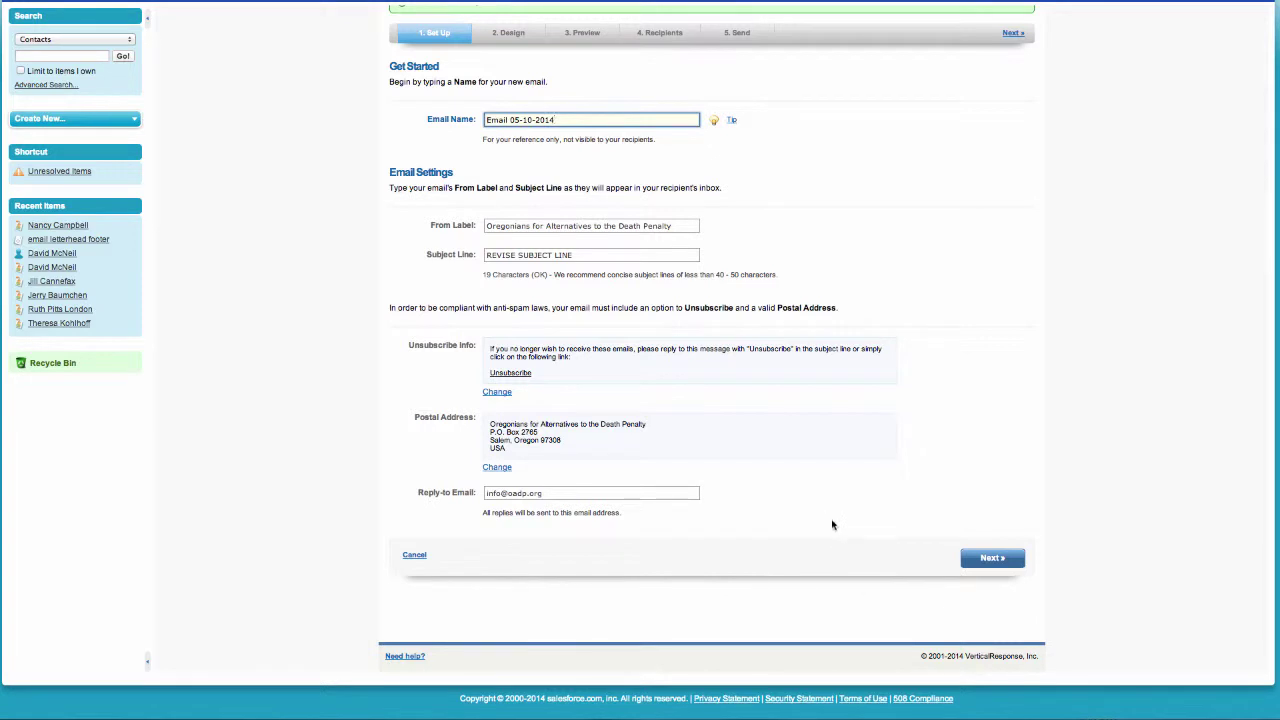
click(978, 562)
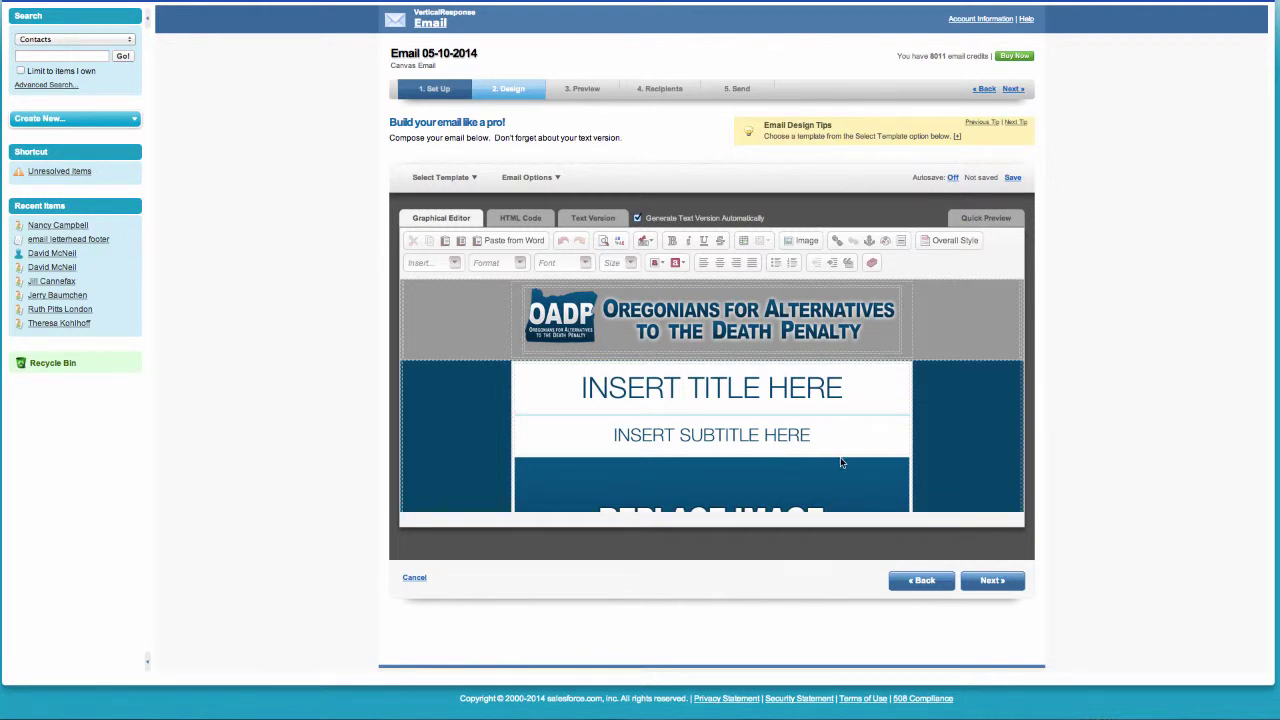
Examine the template's whole layout in the graphical editor, from the title and image placeholders through the body paragraphs to the footer.
scroll(841, 462, down, 5)
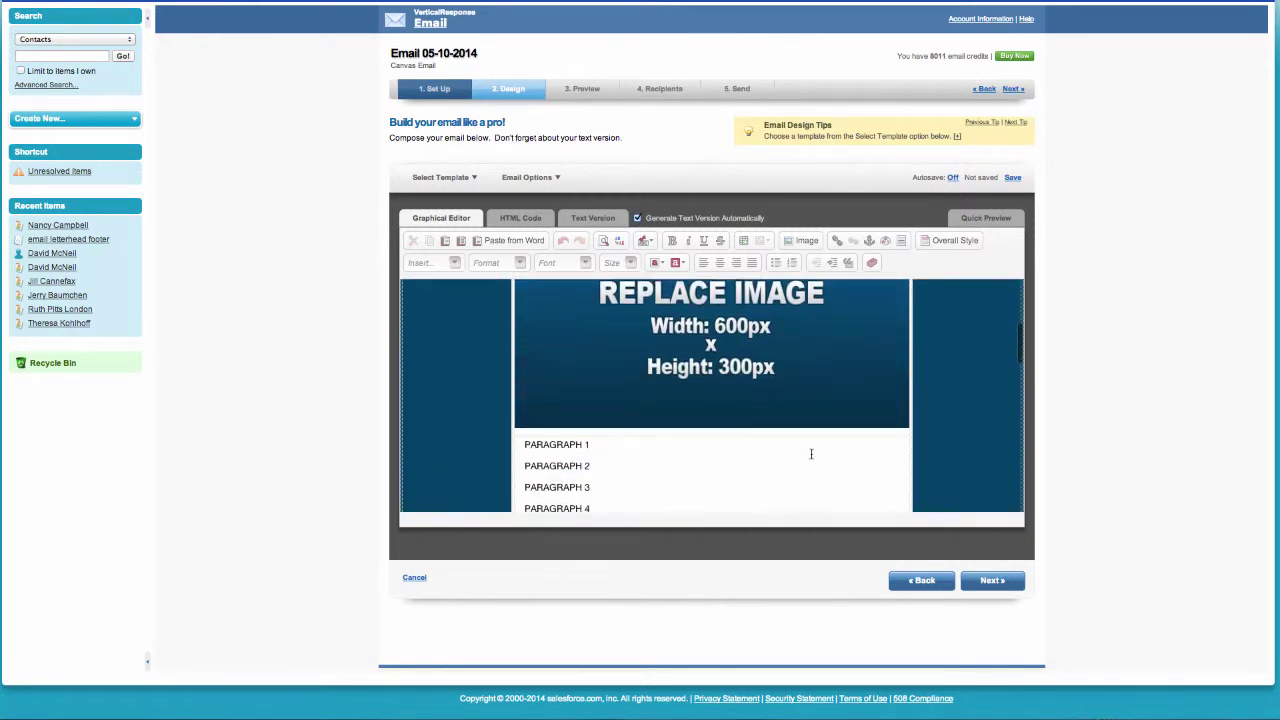
scroll(811, 454, down, 8)
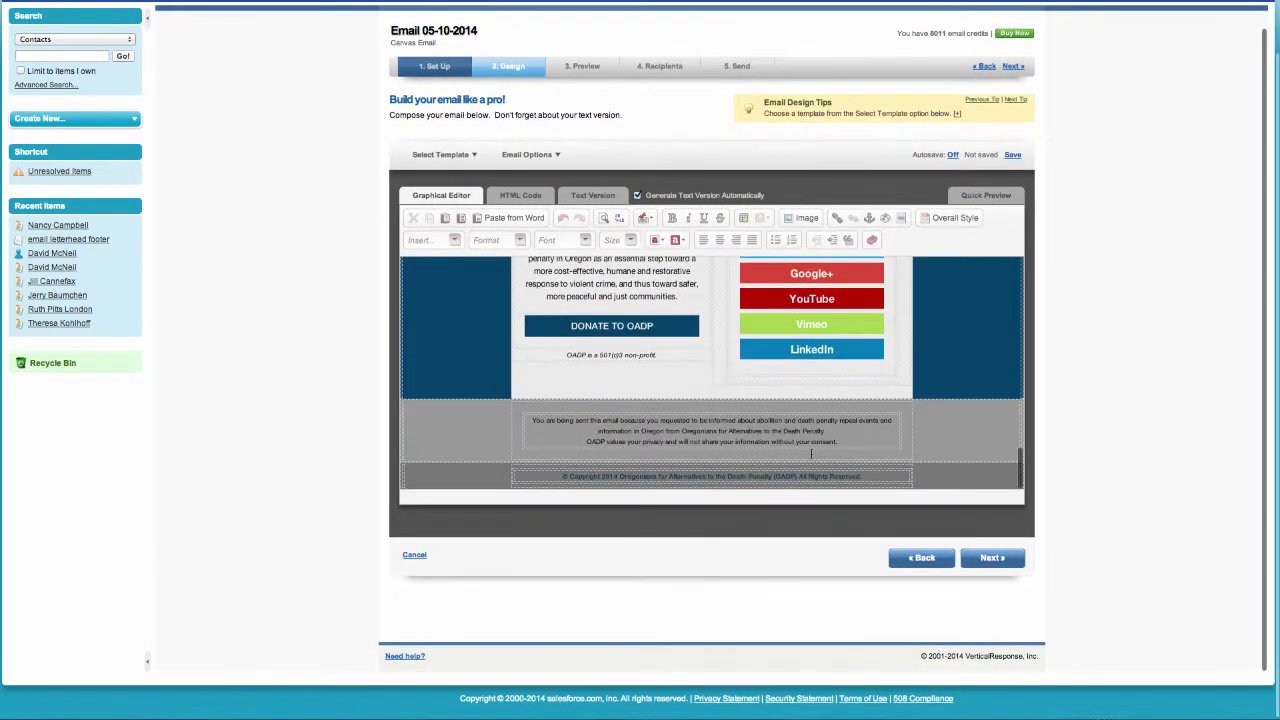
scroll(811, 454, up, 6)
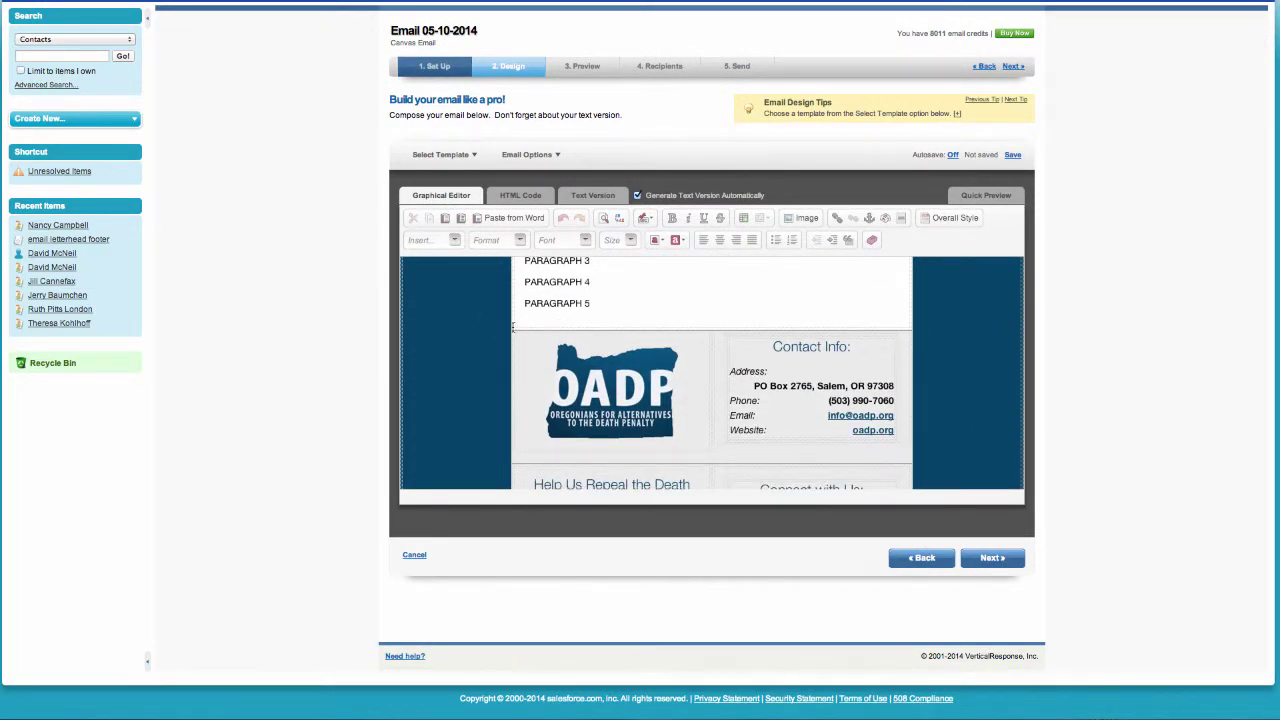
scroll(546, 333, down, 5)
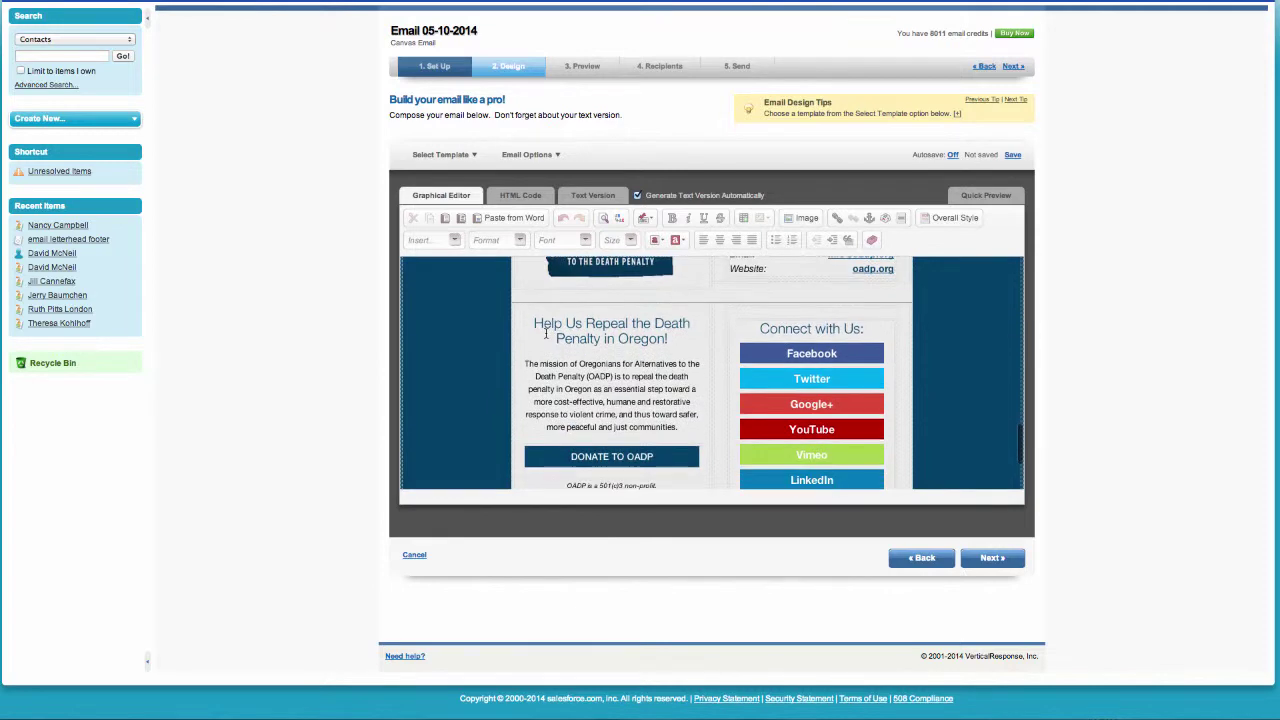
scroll(546, 335, up, 5)
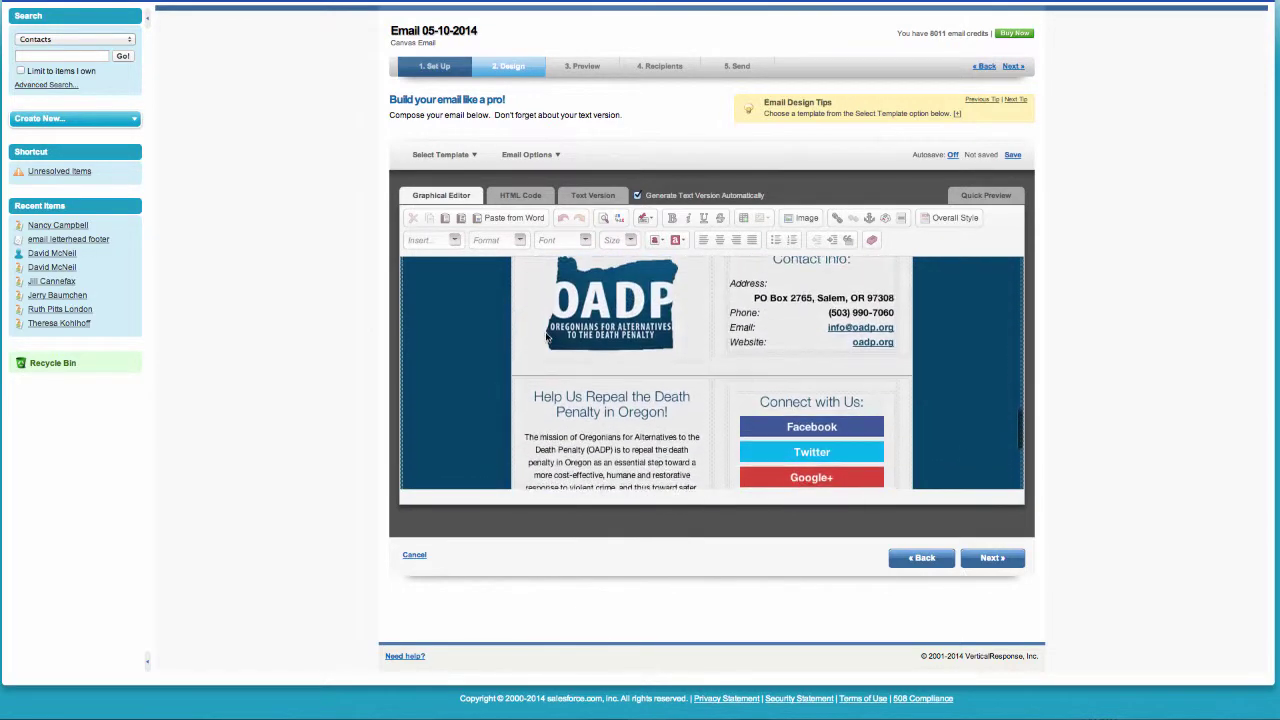
scroll(546, 337, up, 5)
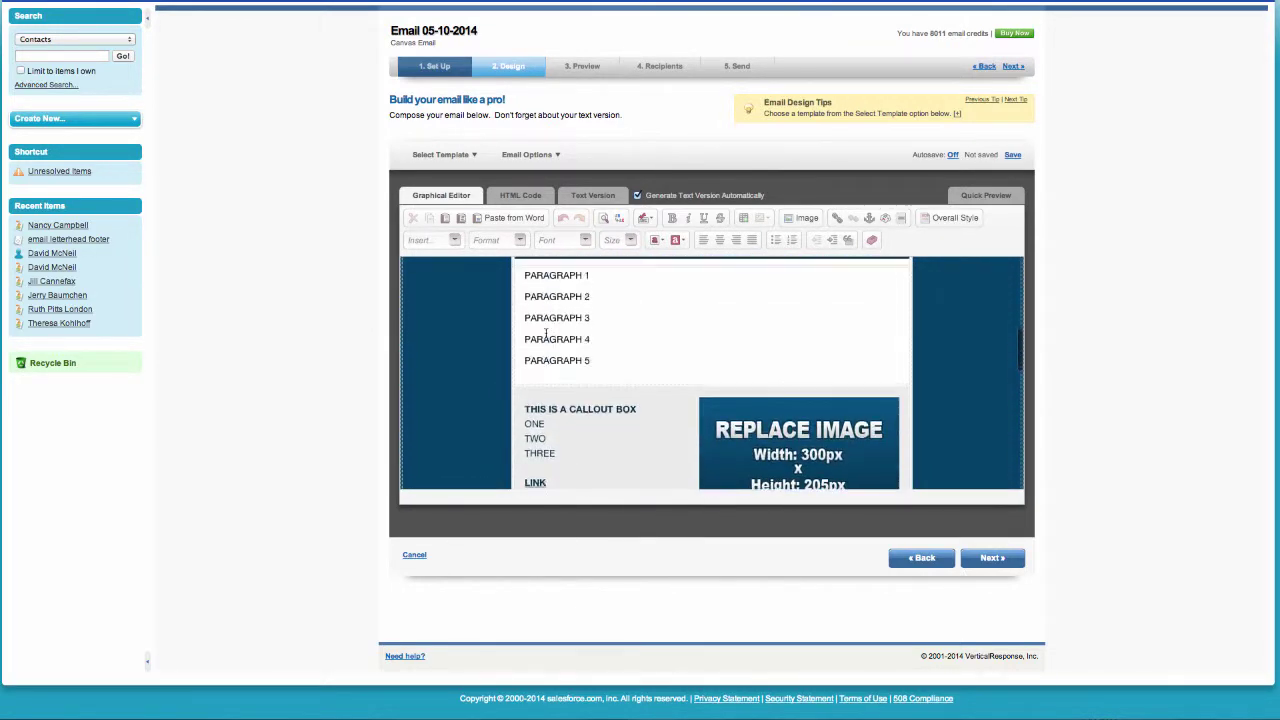
scroll(546, 337, up, 8)
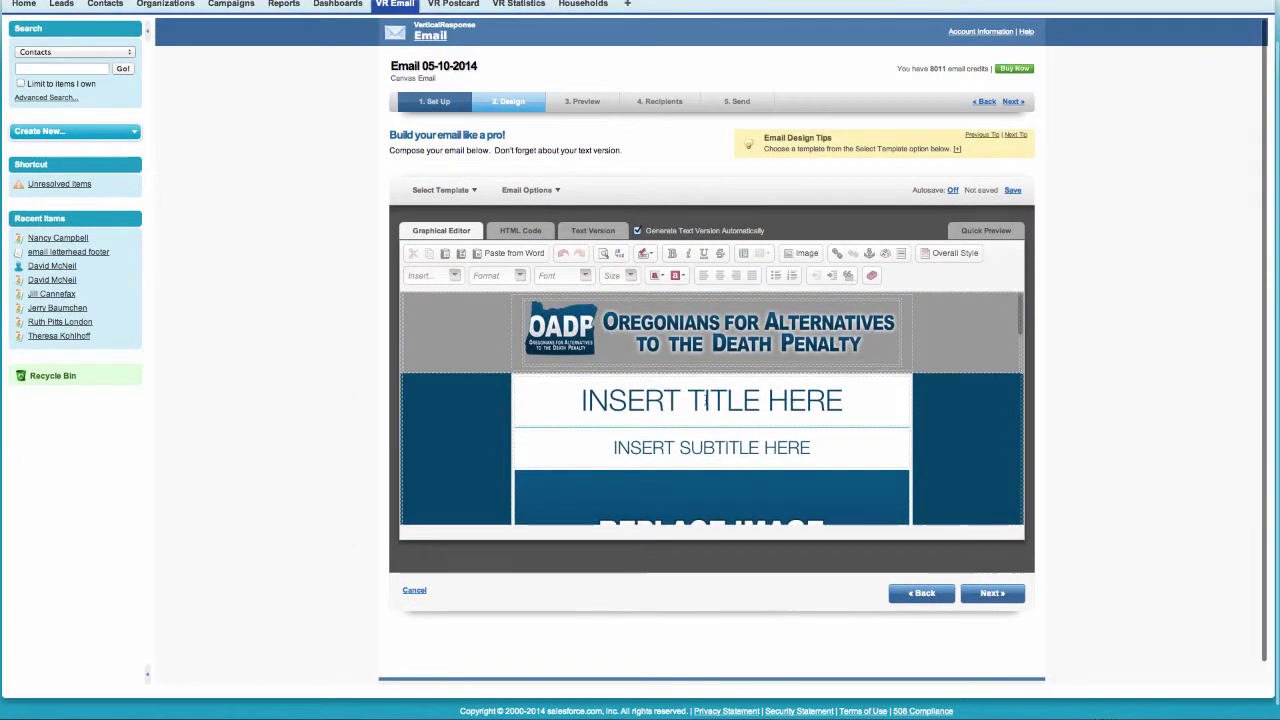
Replace the whole "INSERT TITLE HERE" heading with "New Title", keeping its Heading 1 format.
click(705, 400)
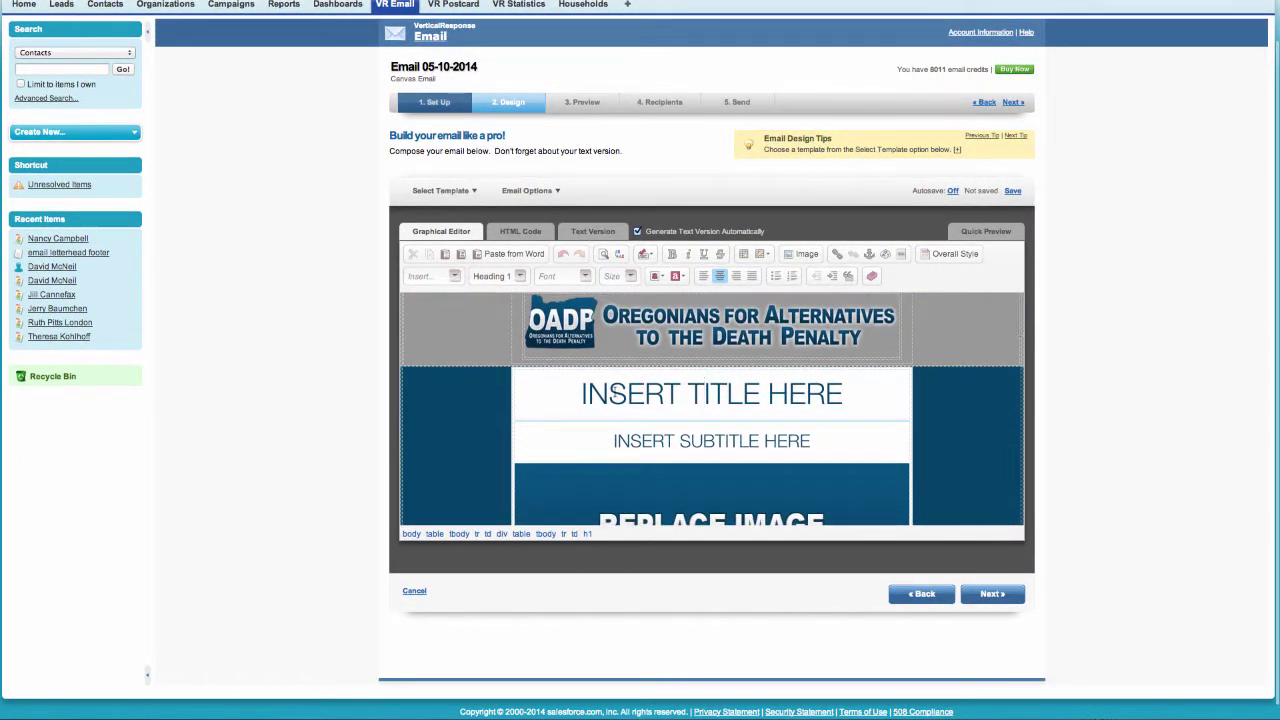
drag(608, 394, 767, 394)
click(702, 394)
double_click(710, 394)
triple_click(713, 394)
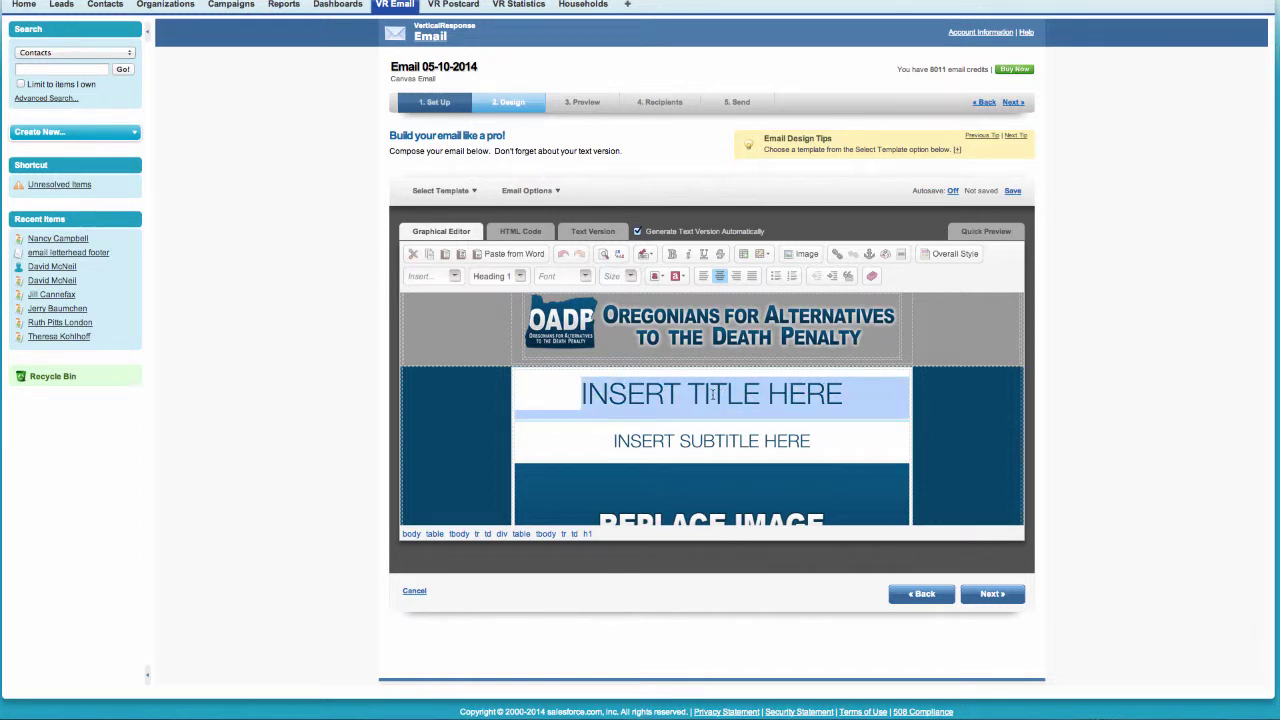
click(720, 394)
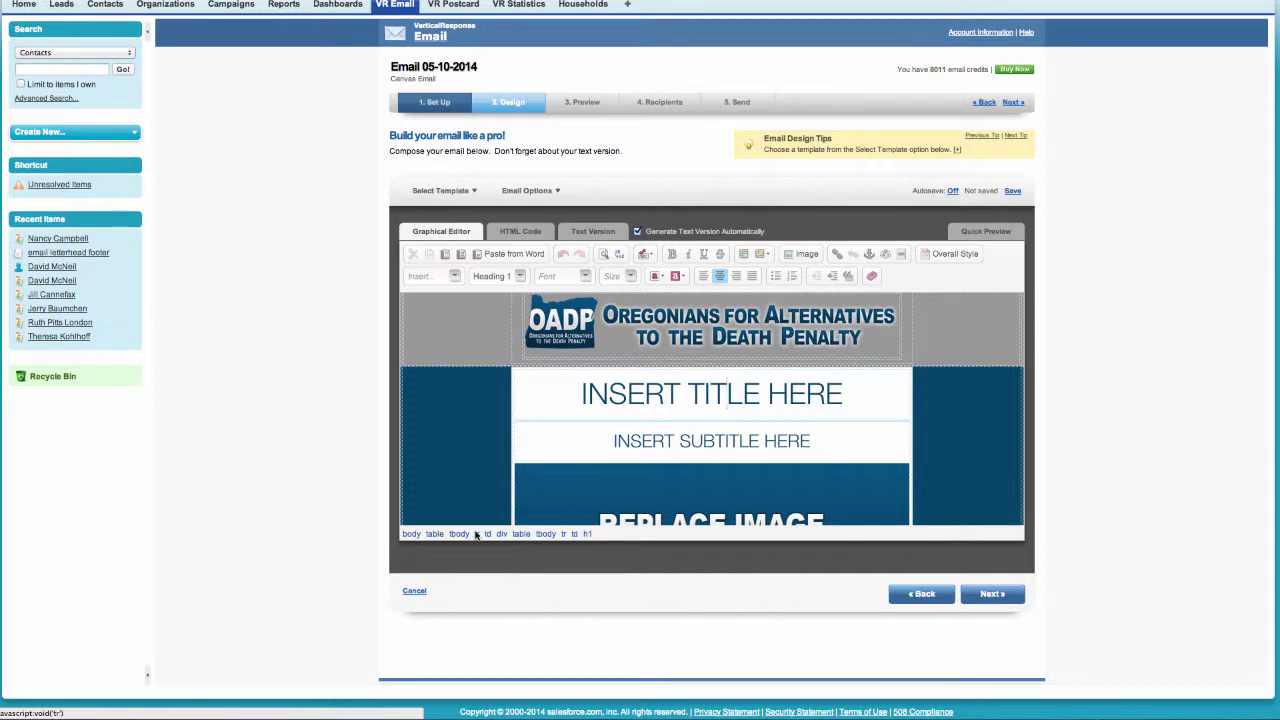
click(587, 534)
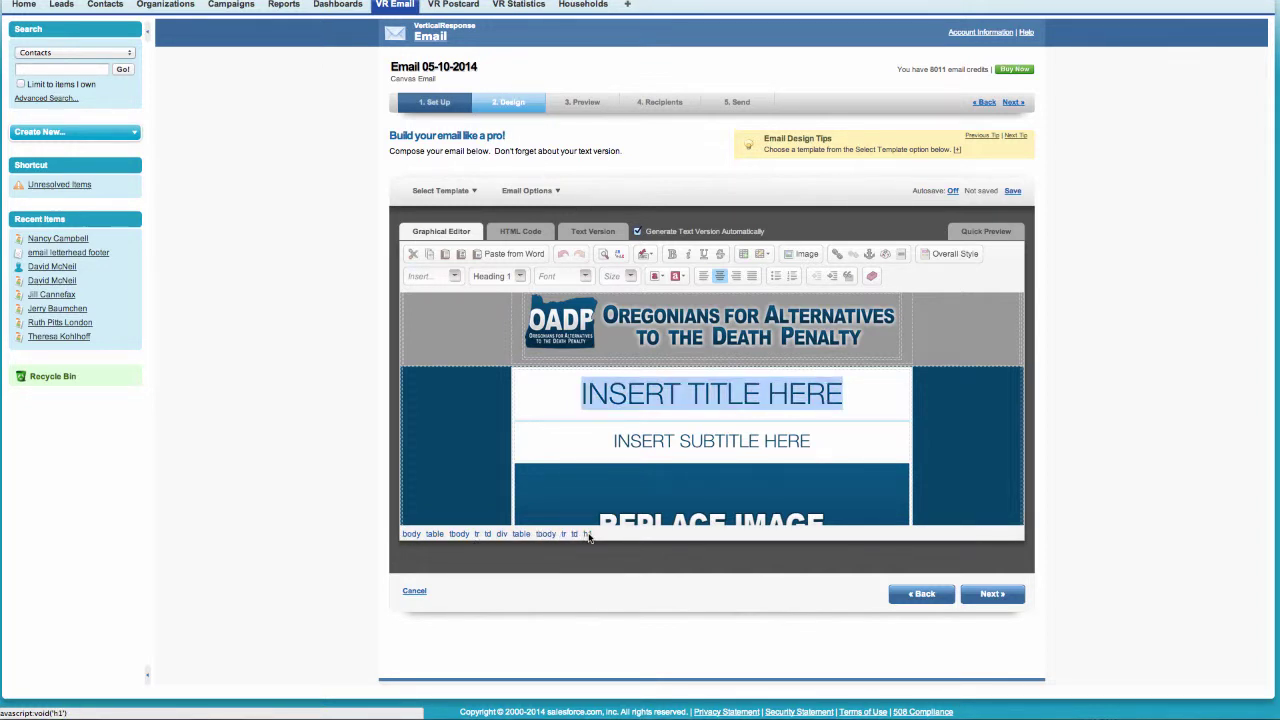
text(New )
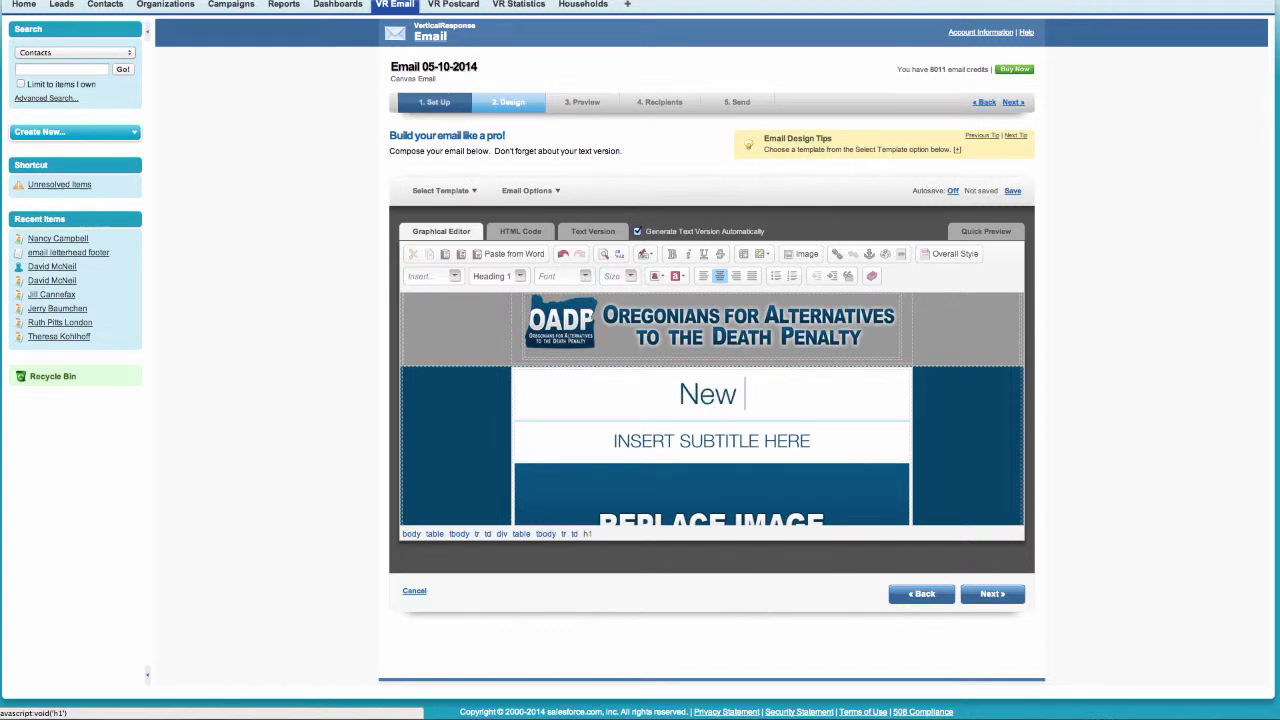
text(Title)
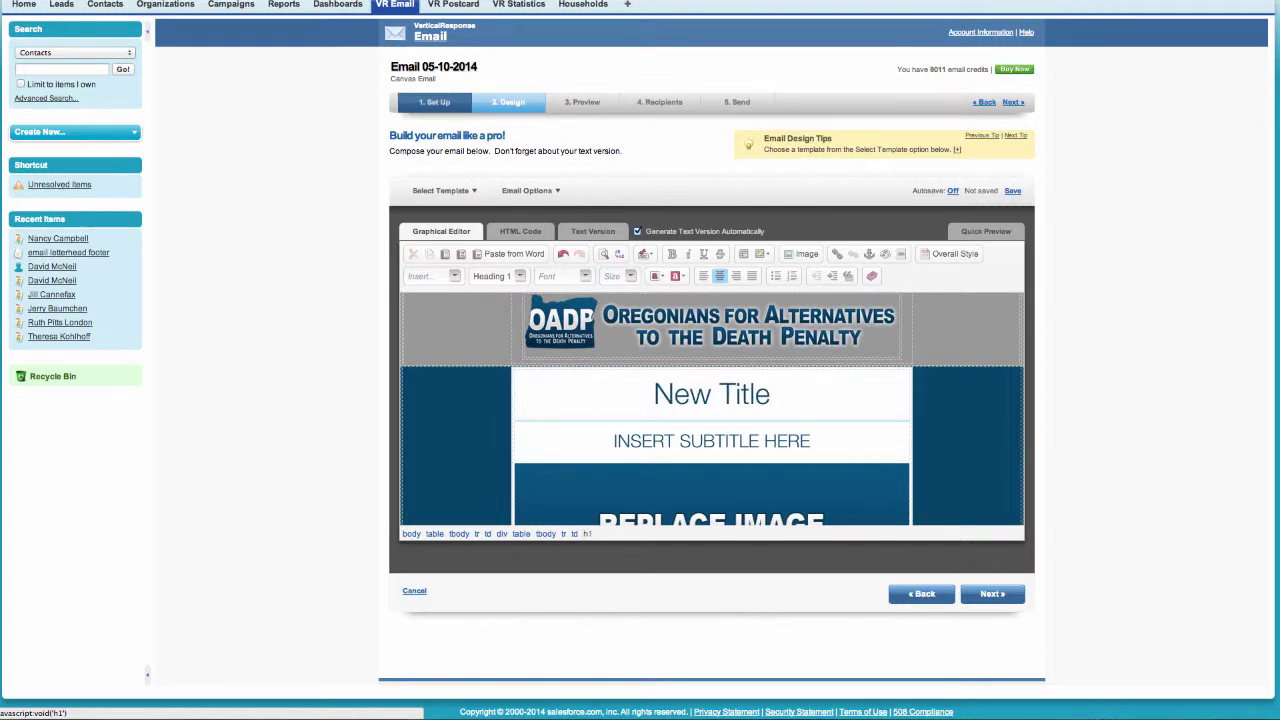
Replace the "INSERT SUBTITLE HERE" placeholder with "New Subtitle".
click(692, 441)
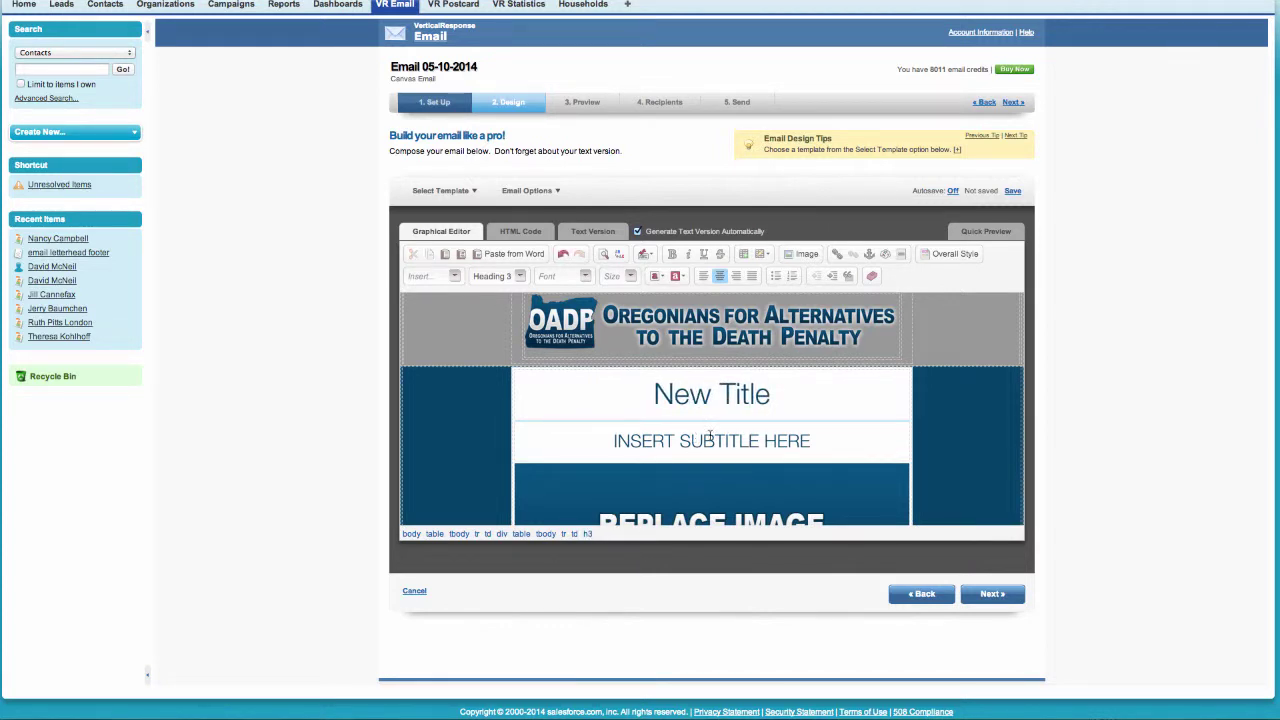
drag(656, 441, 740, 441)
click(757, 441)
click(612, 441)
text(type )
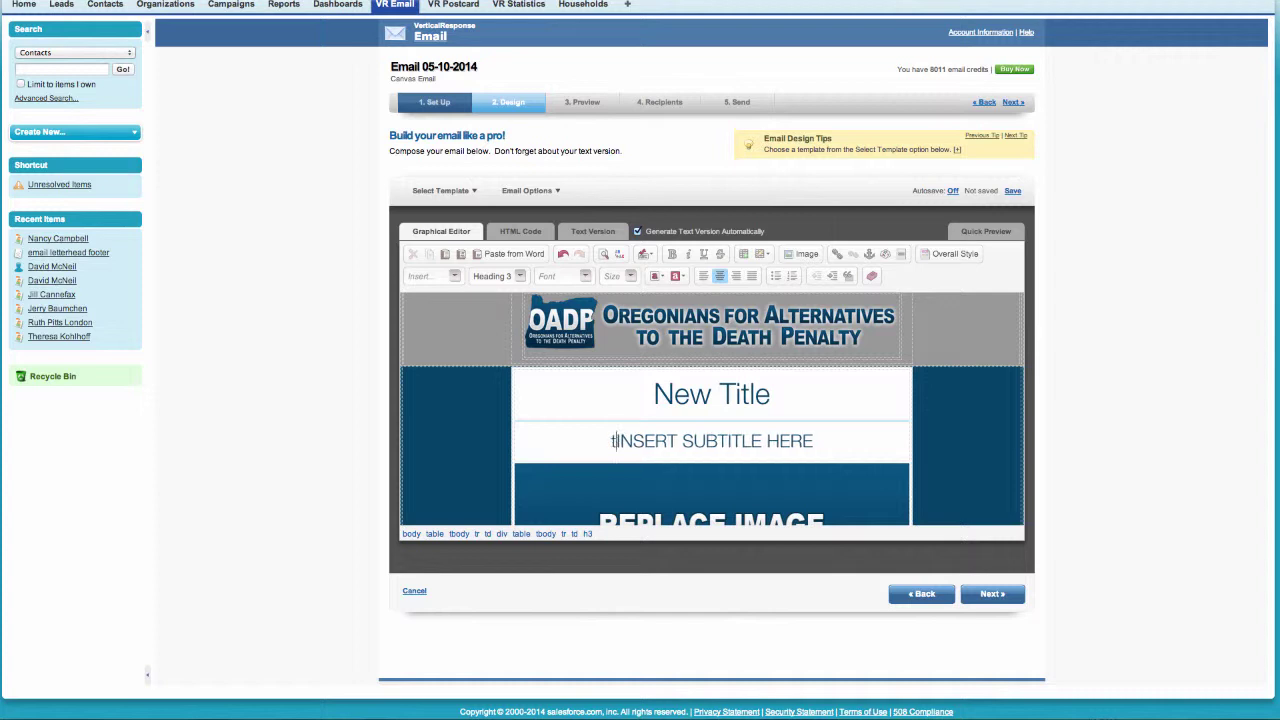
text(new)
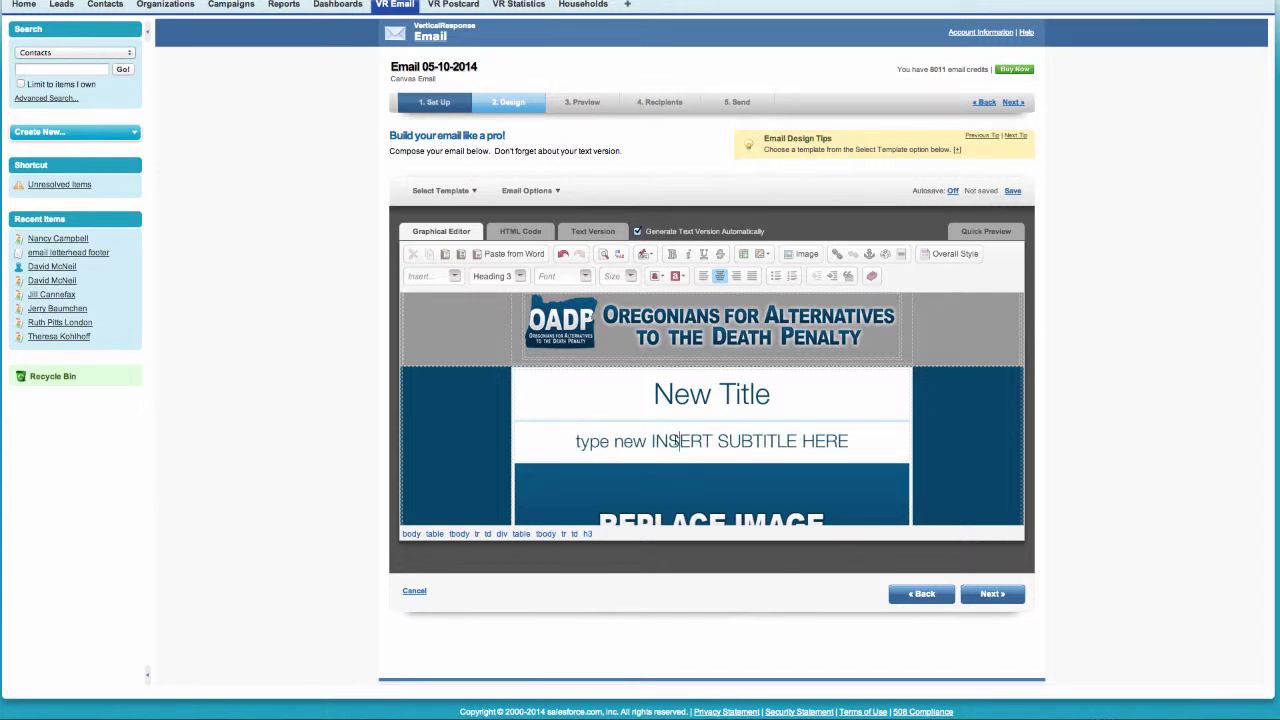
drag(575, 441, 860, 437)
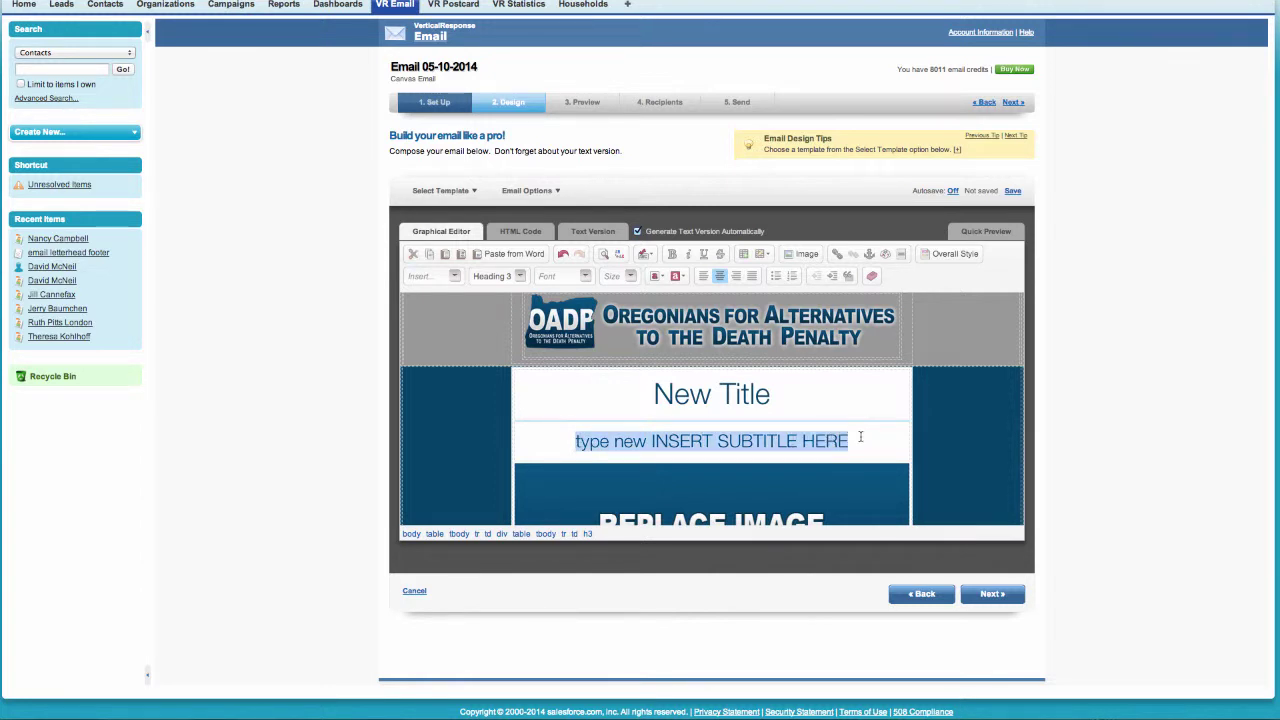
text(New Su)
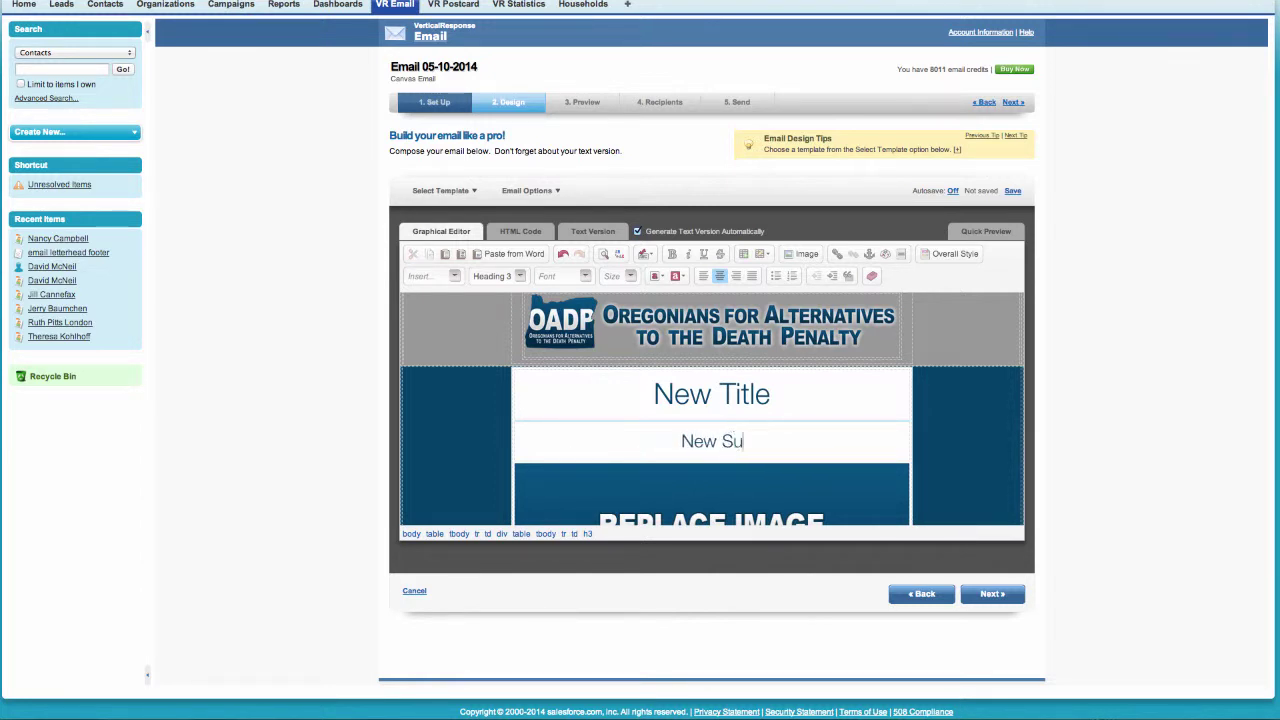
text(btitle)
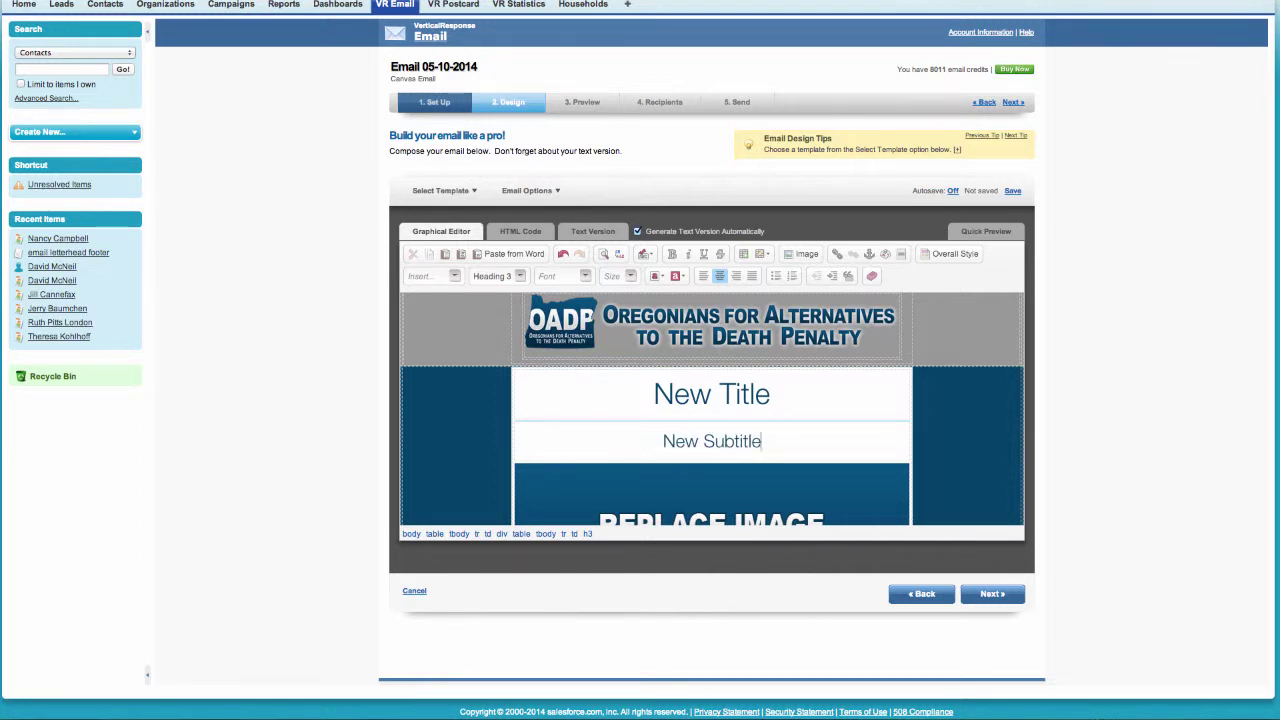
Replace the whole subtitle line with "Another New Subtitle", keeping its Heading 3 format.
click(588, 535)
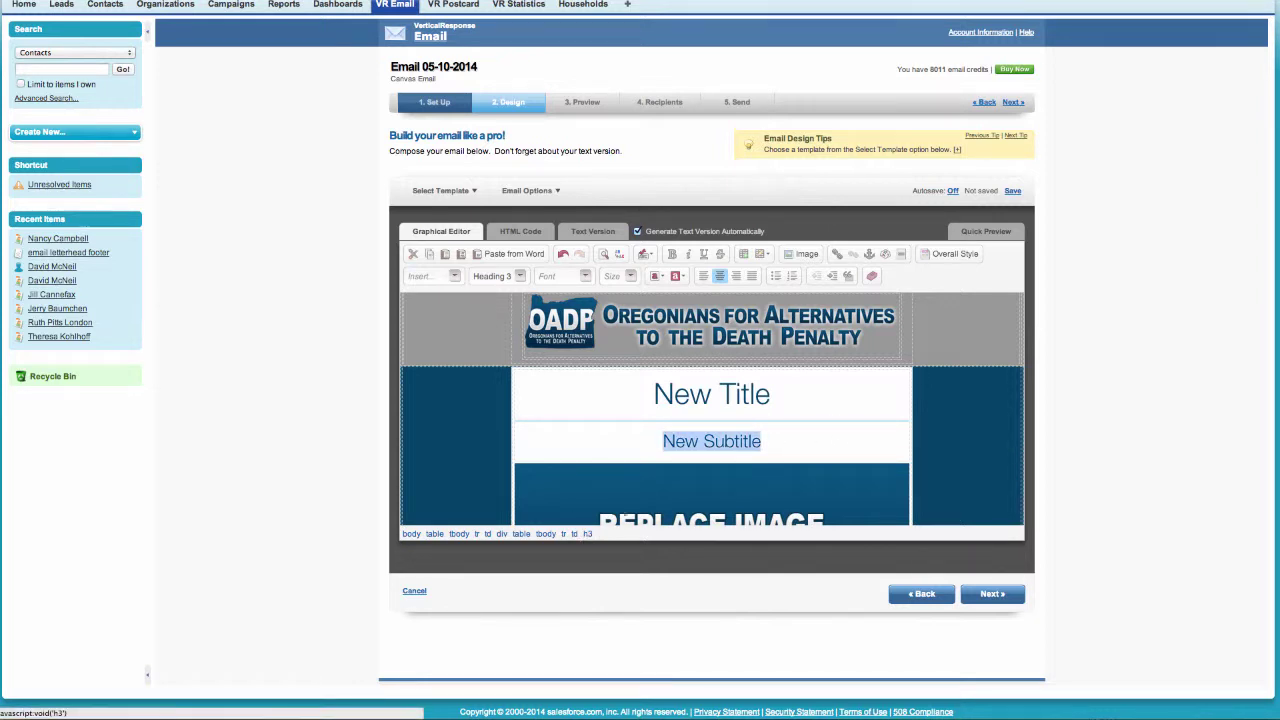
text(Another )
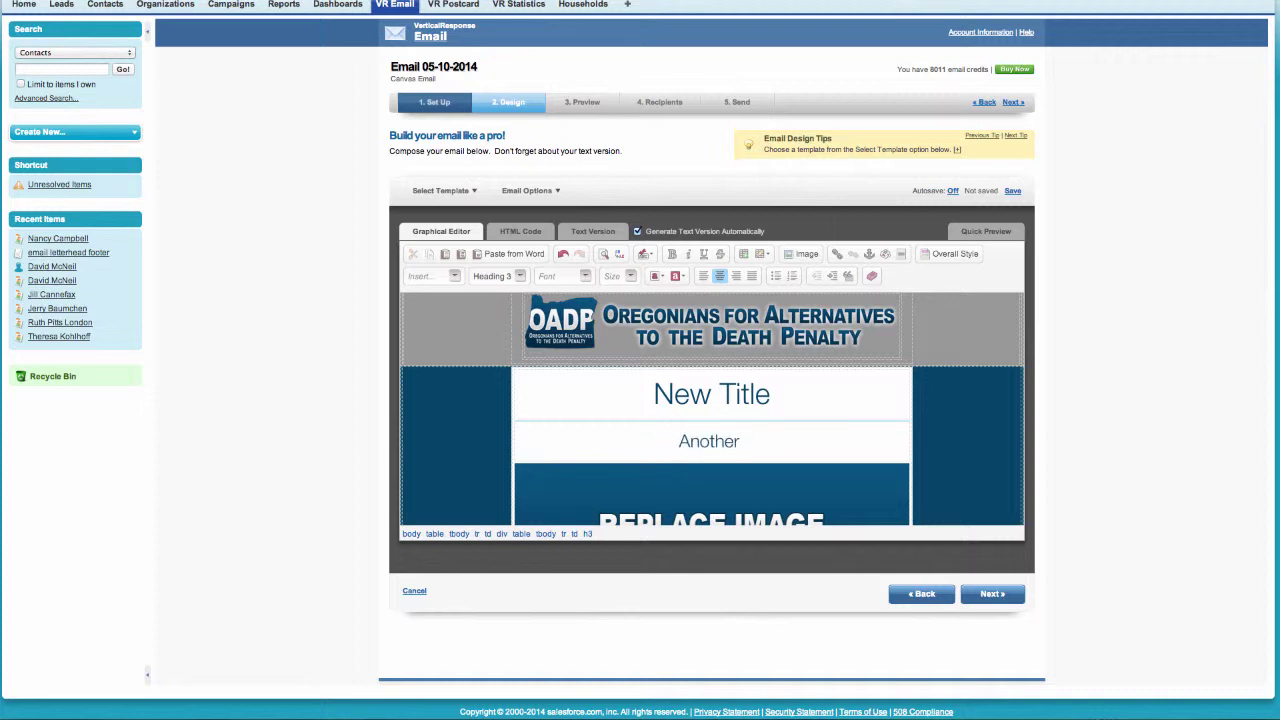
text(New Subt)
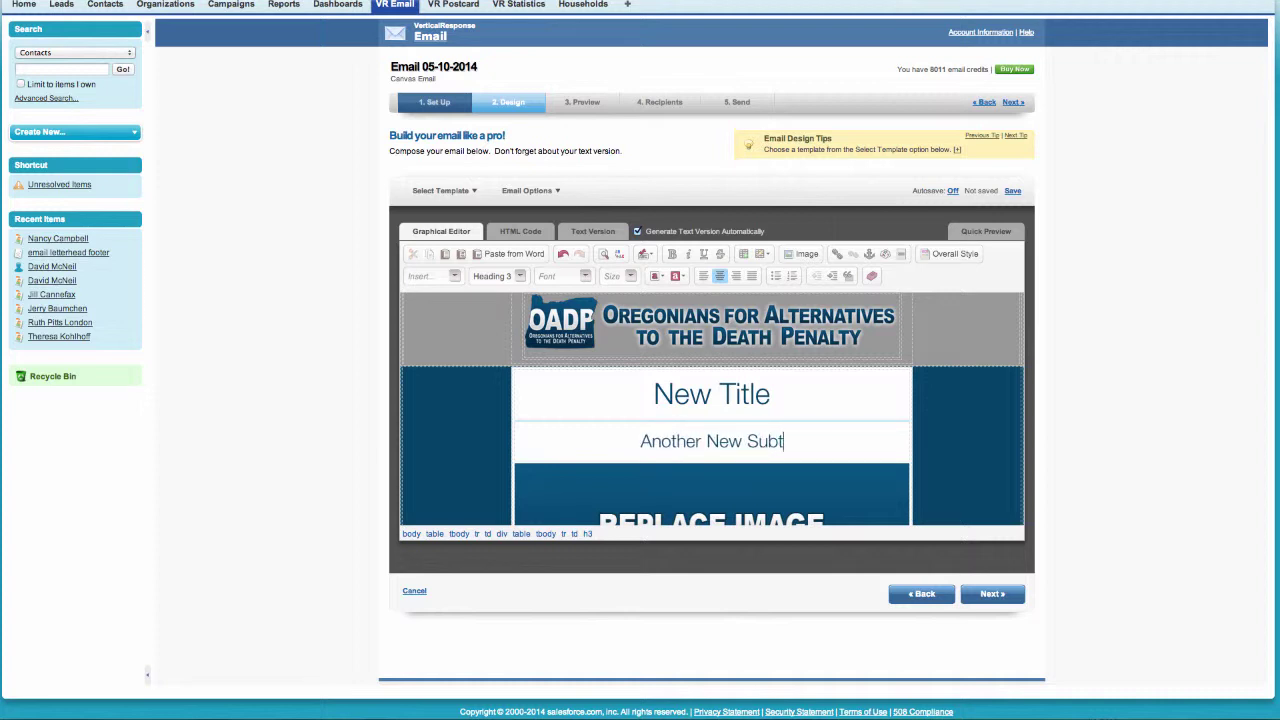
text(itle)
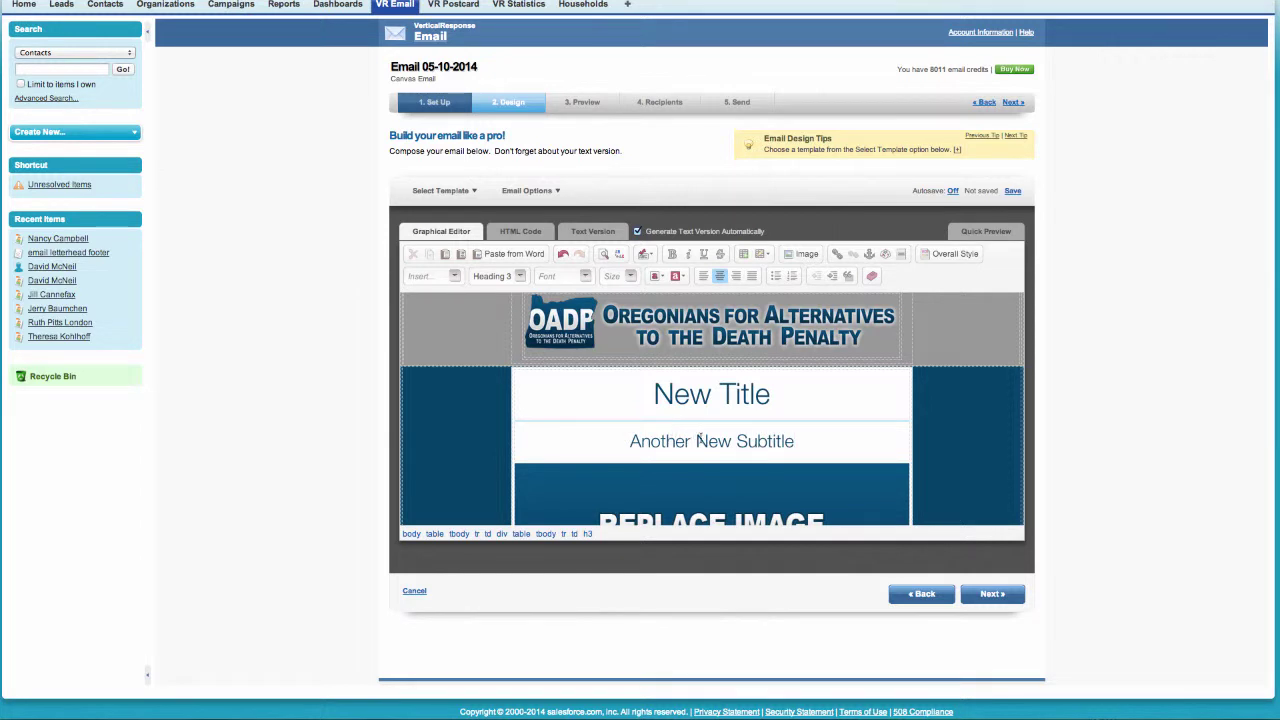
Try replacing the PARAGRAPH 1 text above the callout box with "rlkgn;rlegner;lkgn", and undo the replacement.
scroll(699, 440, down, 1)
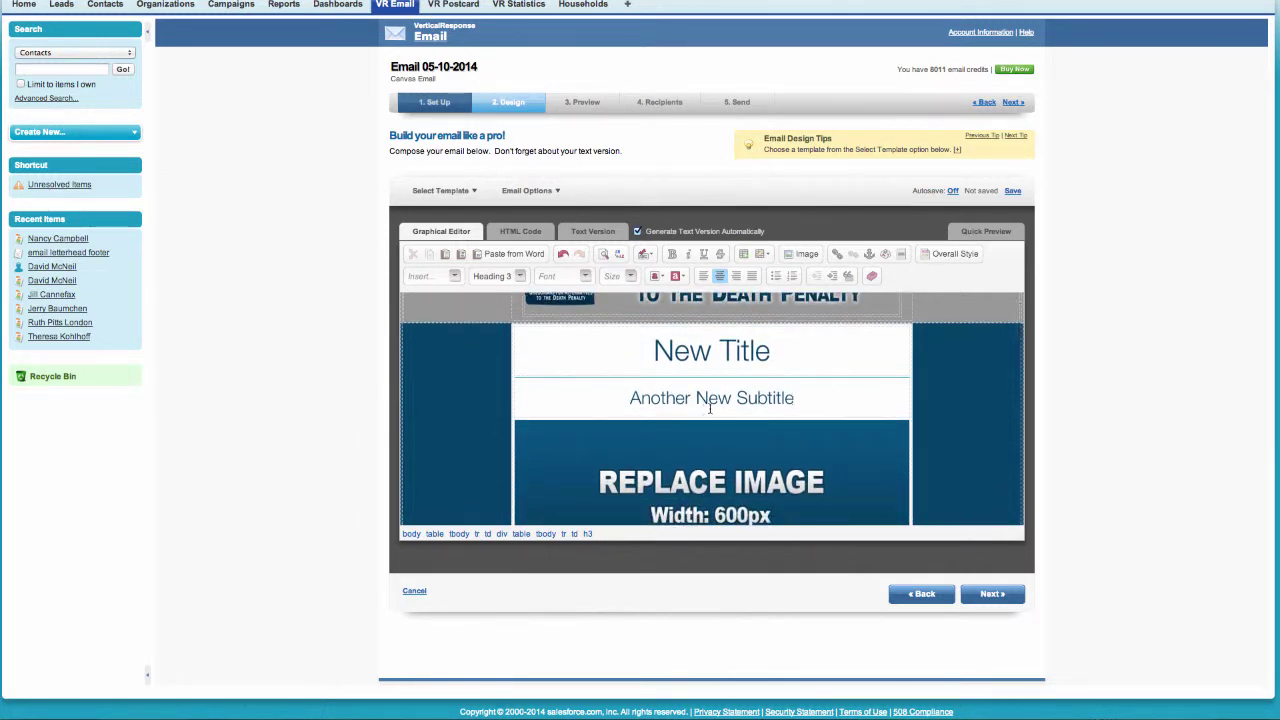
scroll(710, 408, down, 5)
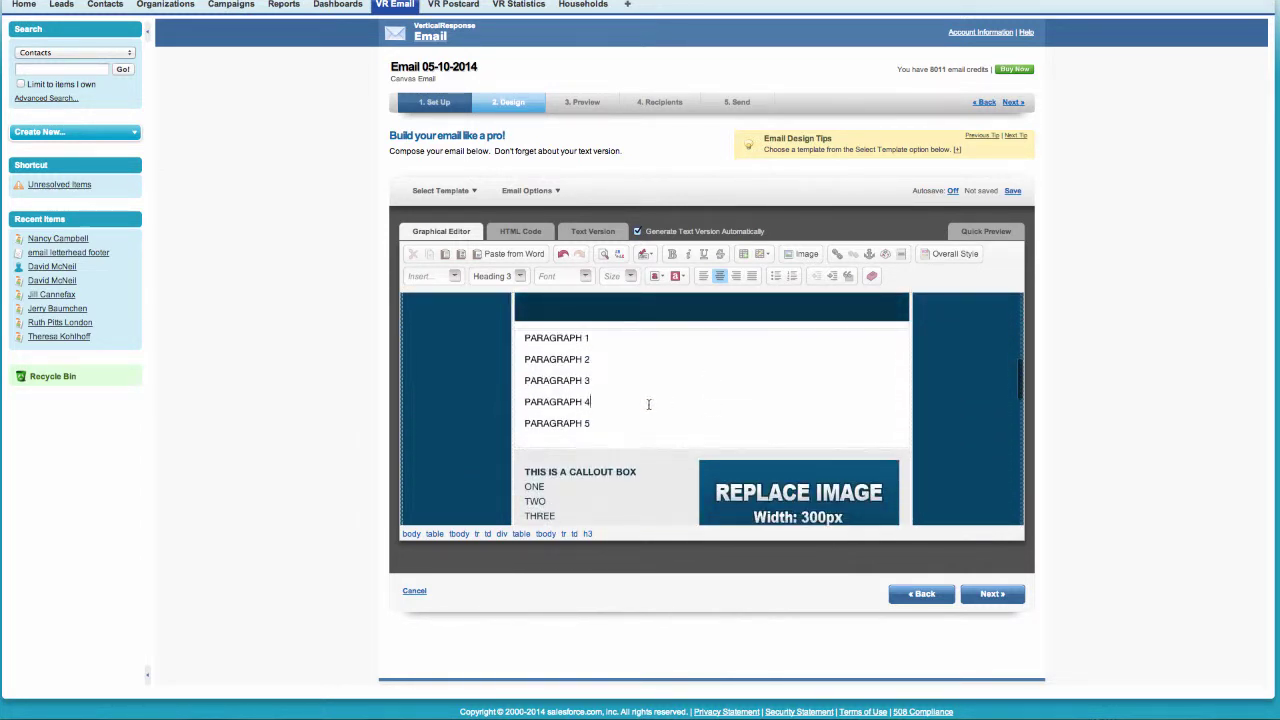
scroll(650, 402, up, 3)
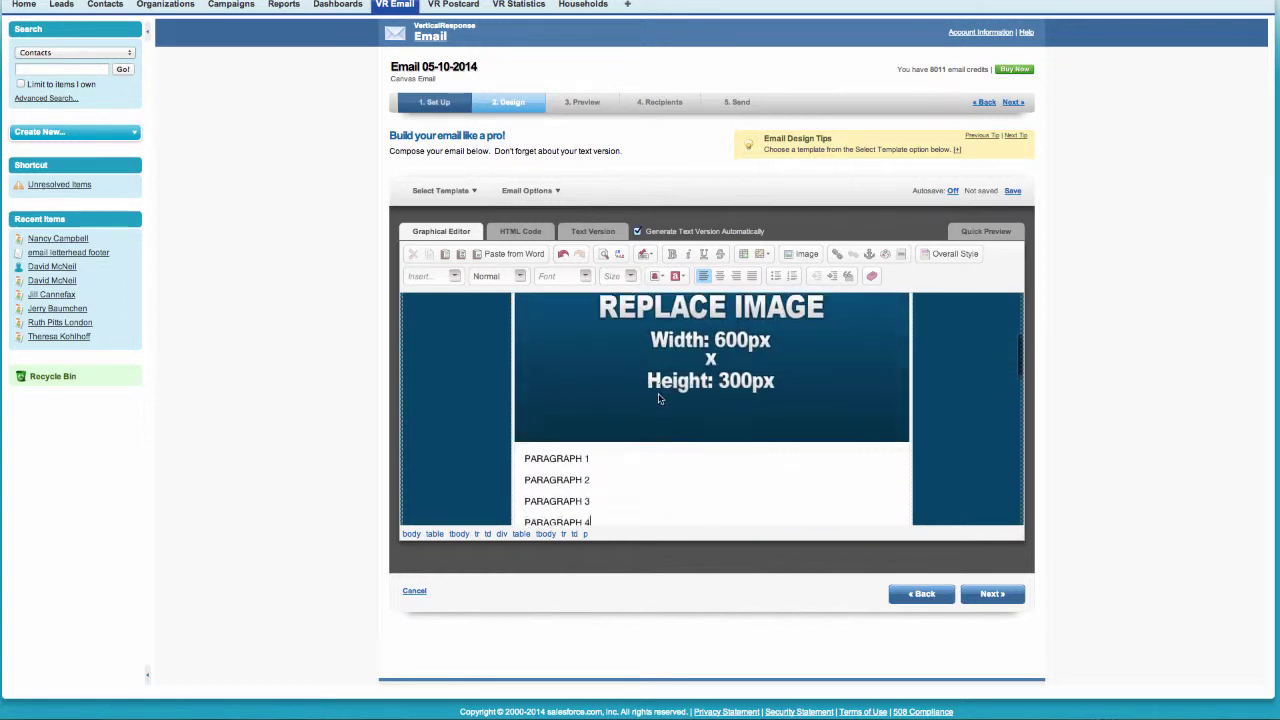
scroll(659, 399, down, 2)
scroll(607, 396, down, 1)
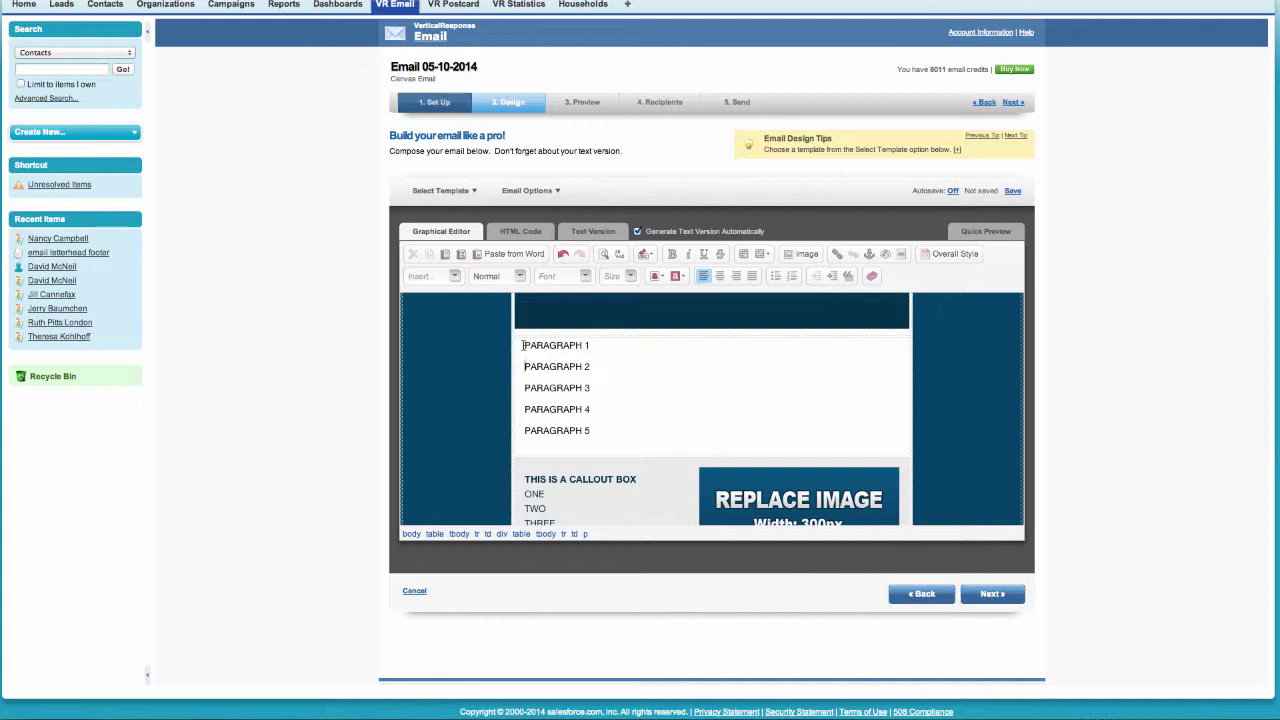
drag(522, 345, 603, 344)
text(rlkgn;rlegner;lkgn)
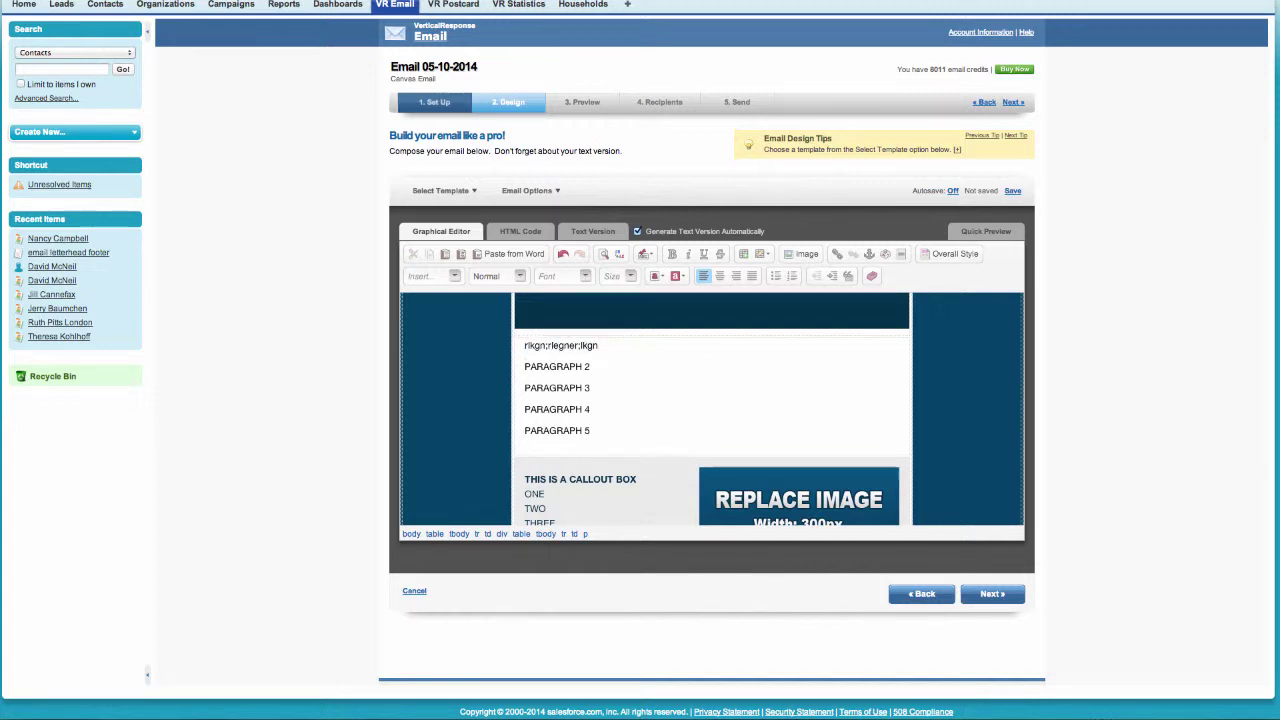
click(563, 254)
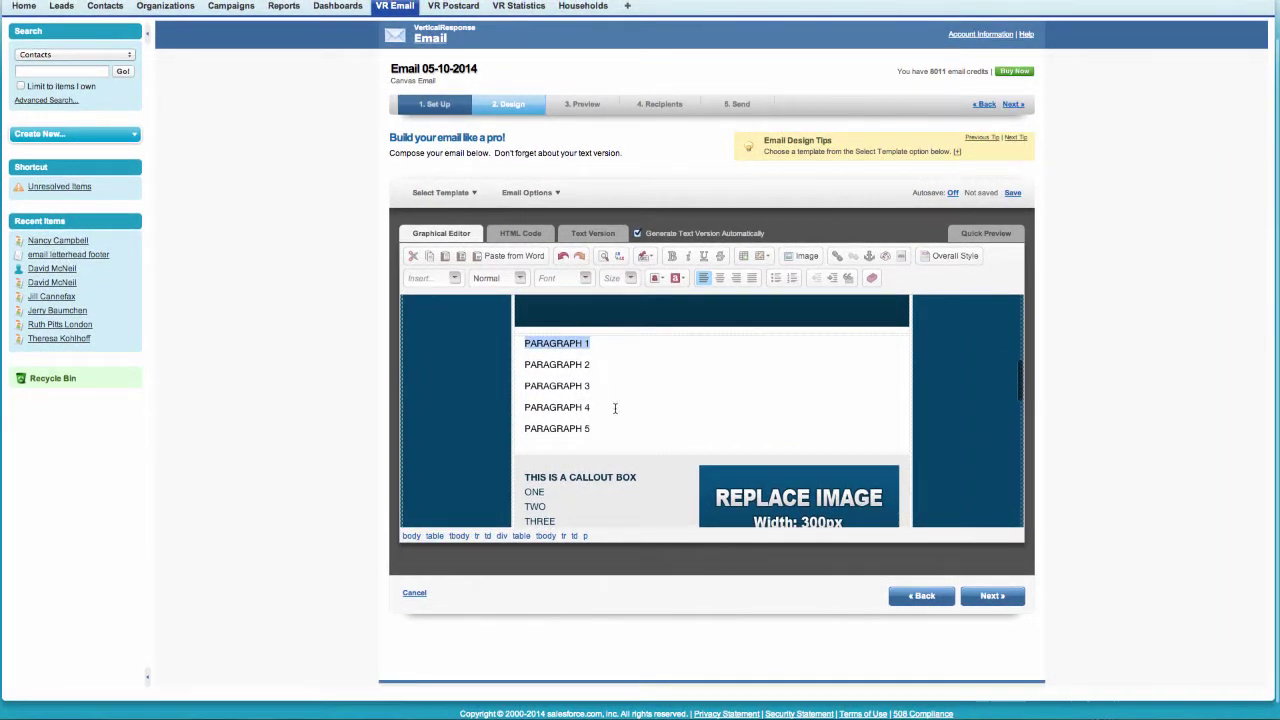
Delete the PARAGRAPH 2 through PARAGRAPH 5 placeholders above the callout box.
click(614, 406)
drag(607, 436, 504, 352)
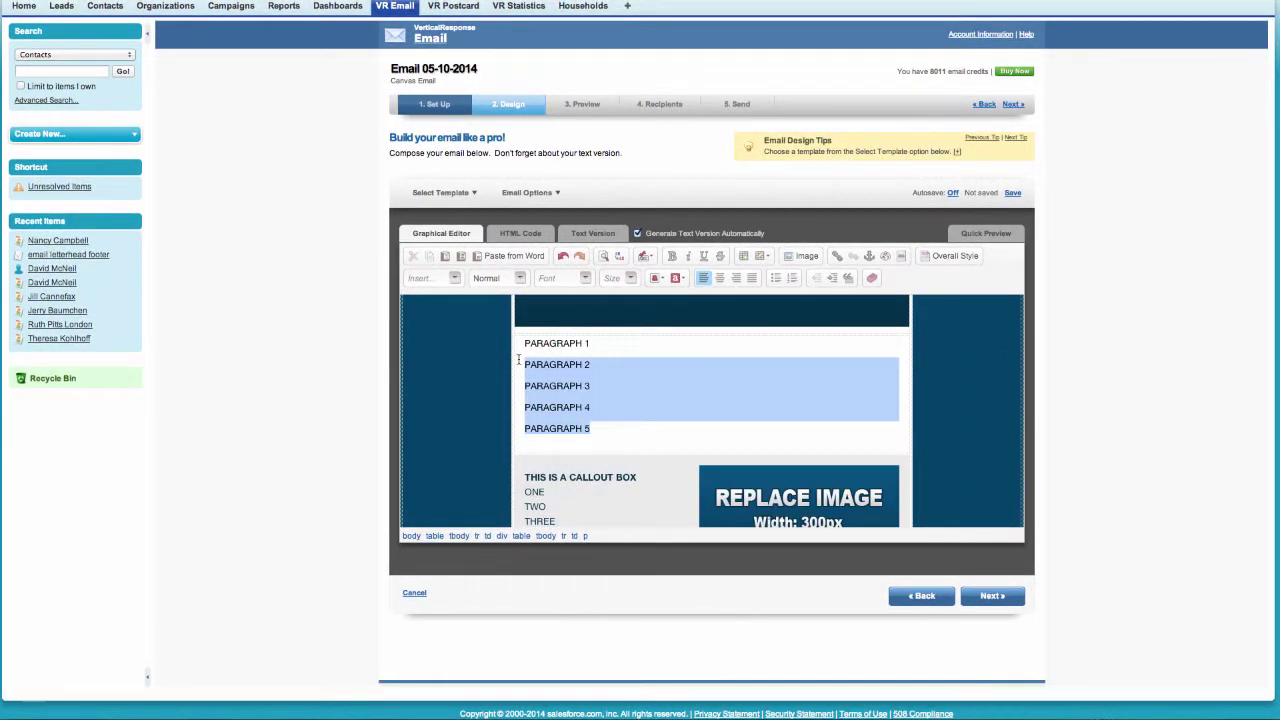
key(BackSpace)
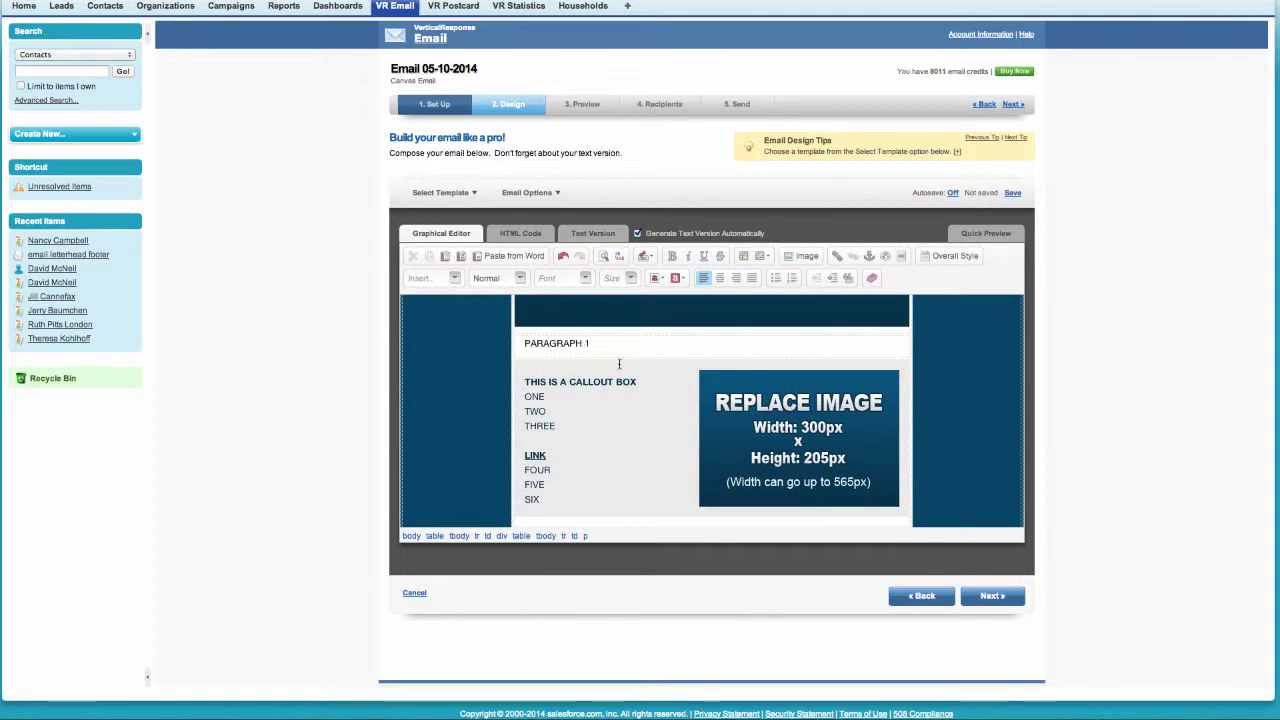
Try adding blank lines below PARAGRAPH 1 above the callout box, and remove them again.
key(Return)
key(Return)
key(Return)
key(Return)
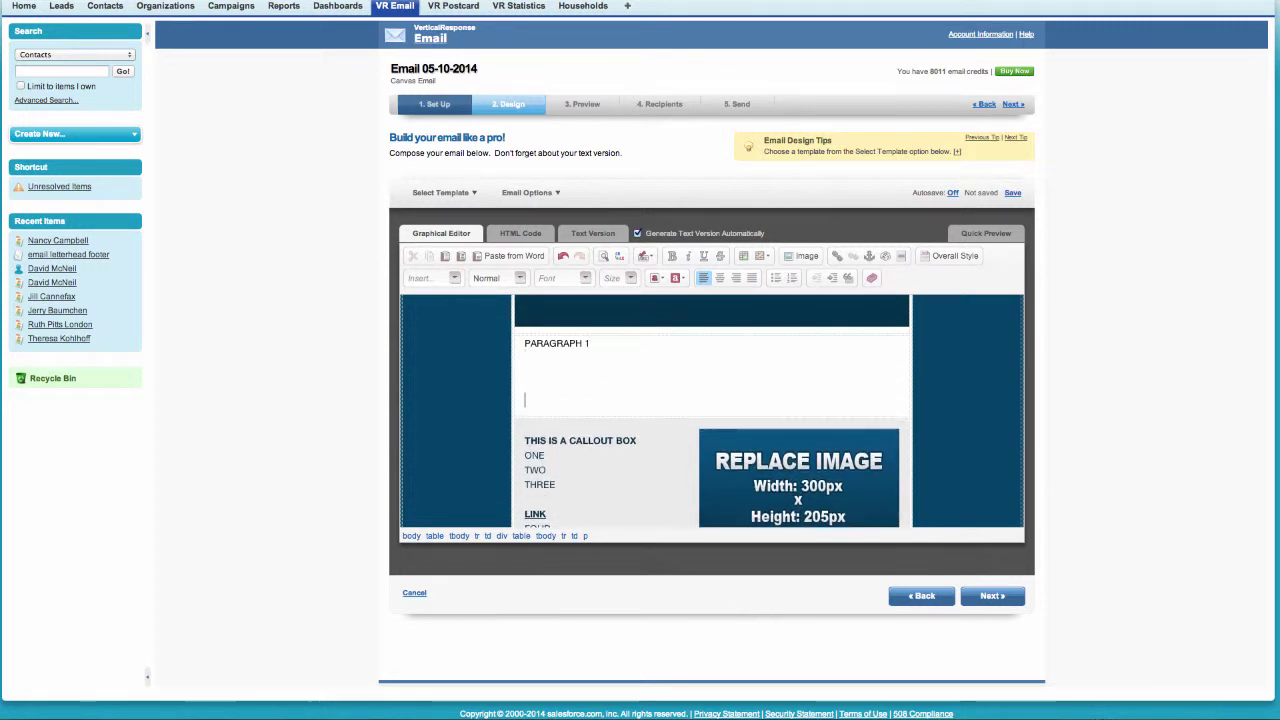
key(BackSpace)
key(BackSpace)
key(BackSpace)
key(BackSpace)
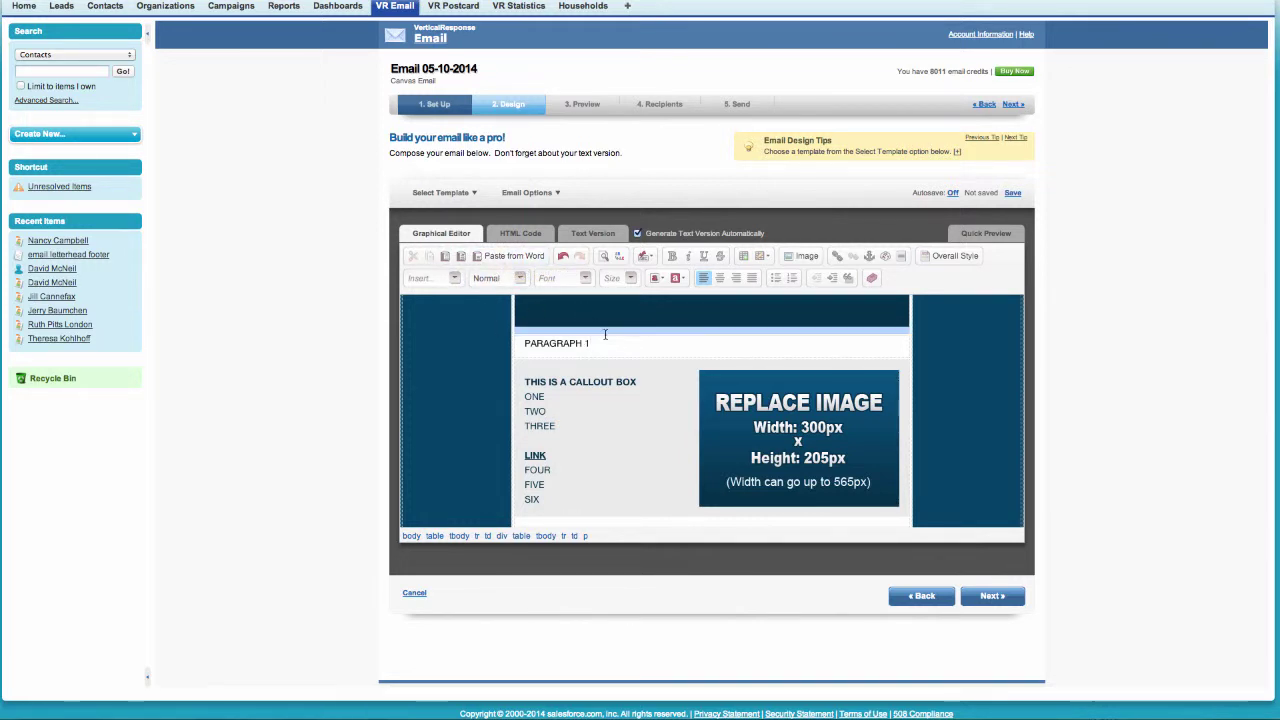
Insert a table row after the PARAGRAPH 1 row above the callout box and paste a copy of the PARAGRAPH 1 text into it.
drag(598, 343, 526, 341)
key(ctrl+c)
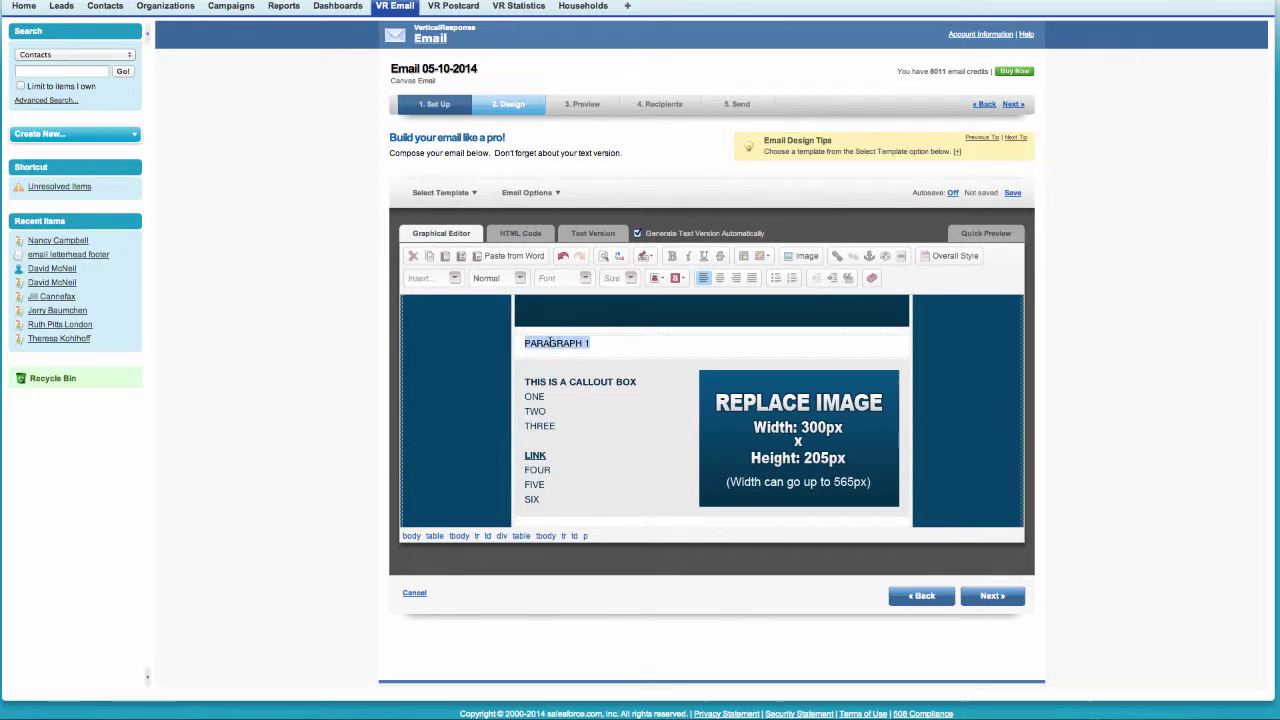
click(625, 345)
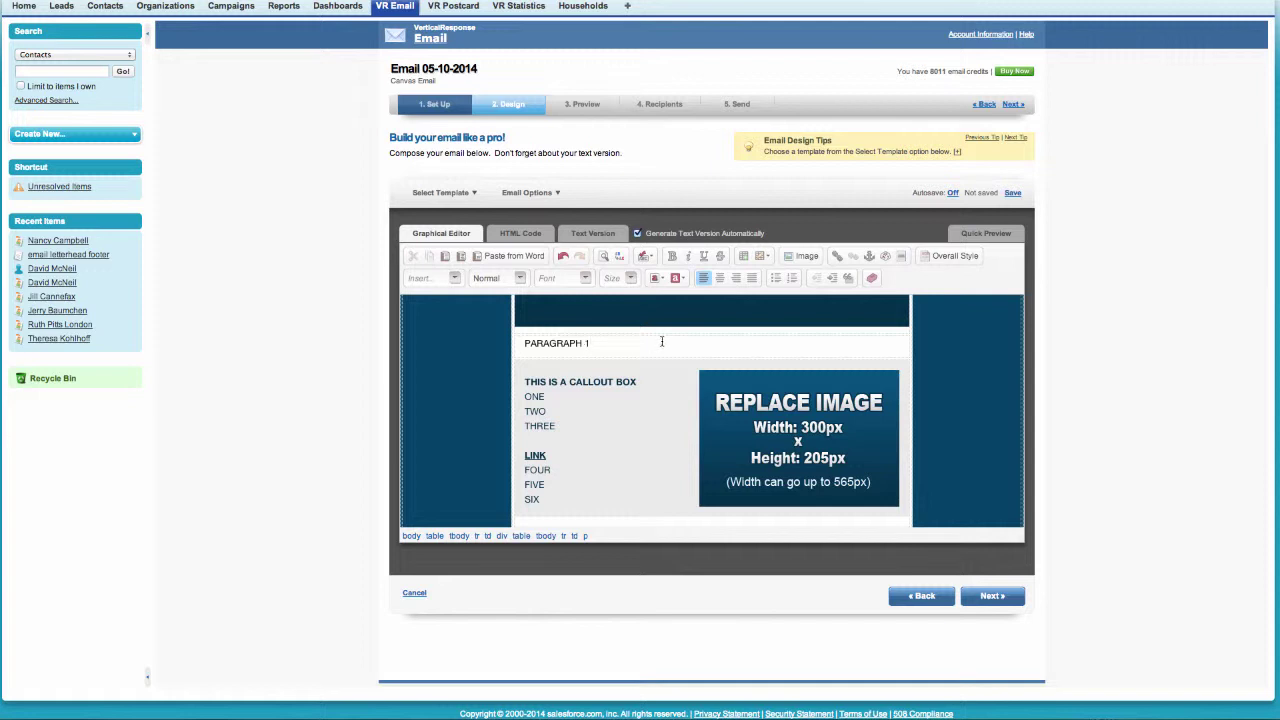
click(760, 258)
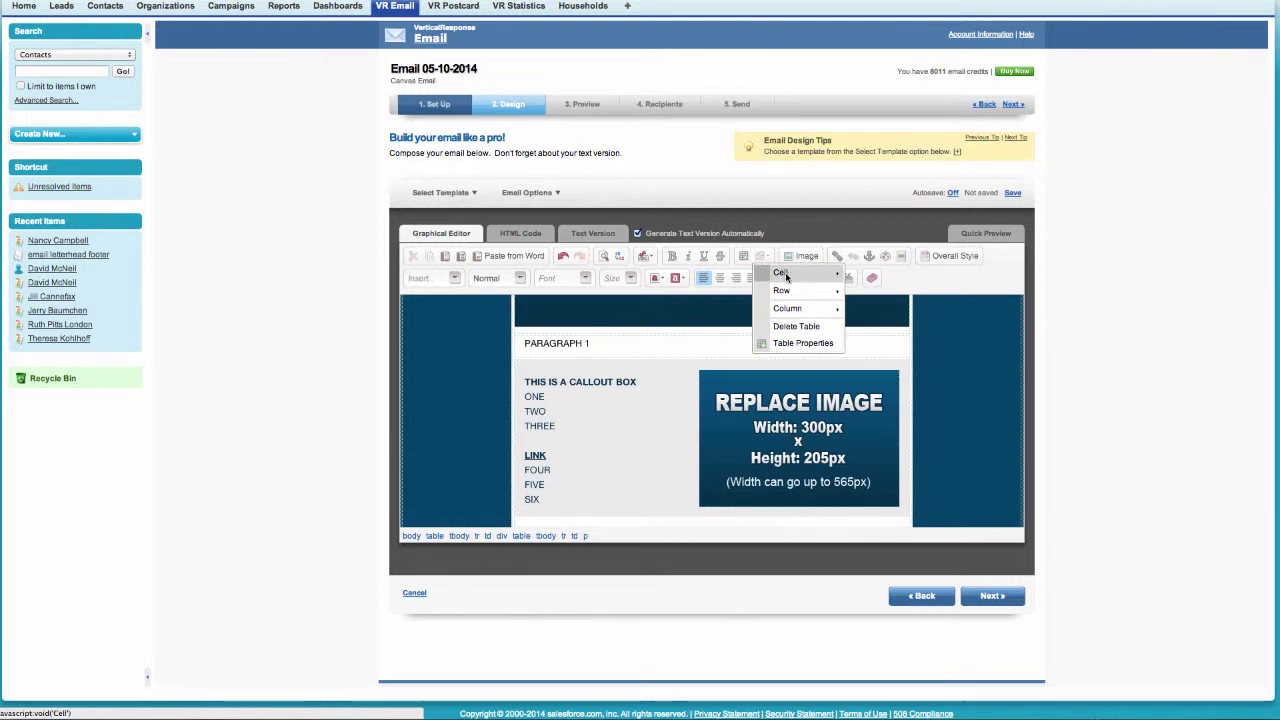
mouse_move(805, 290)
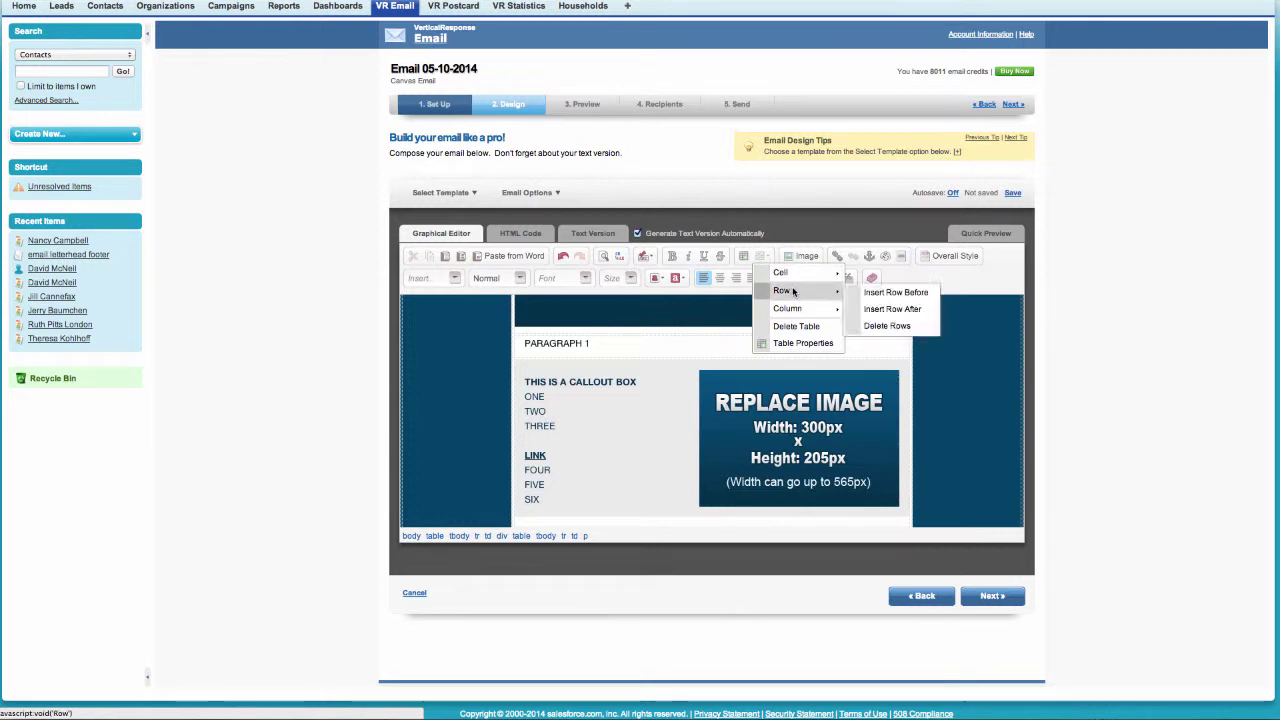
click(885, 312)
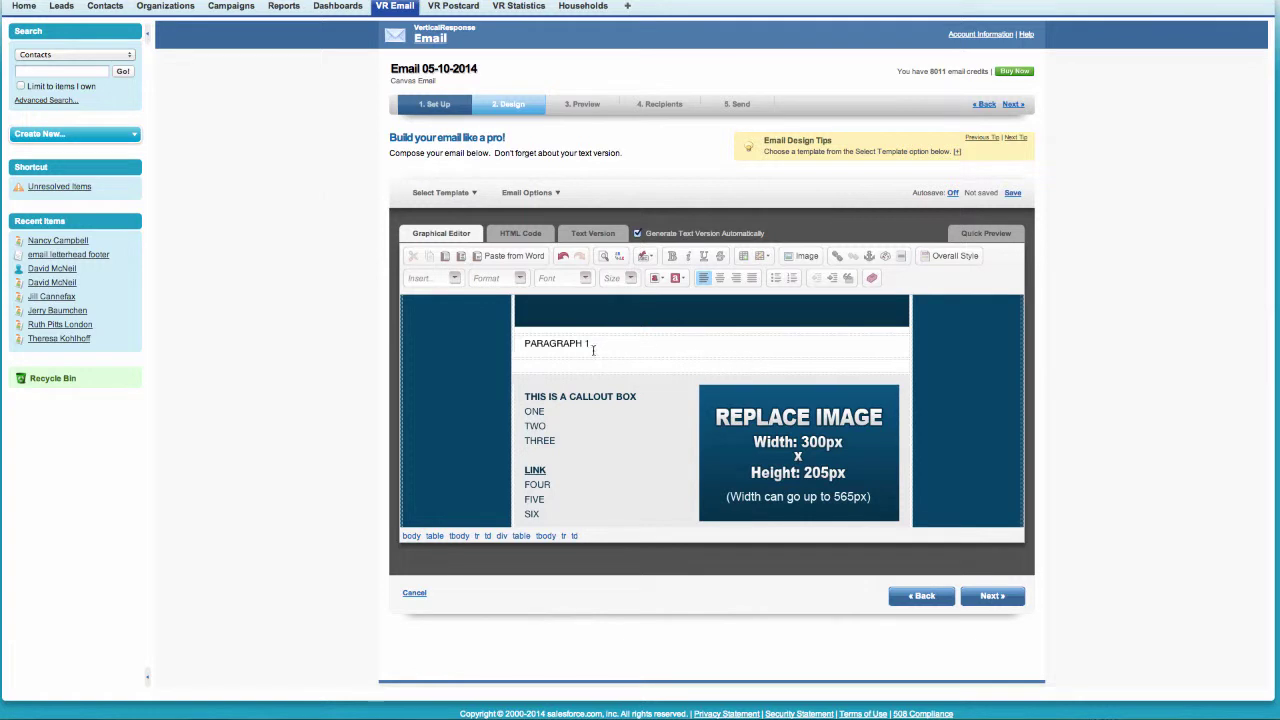
drag(593, 345, 524, 344)
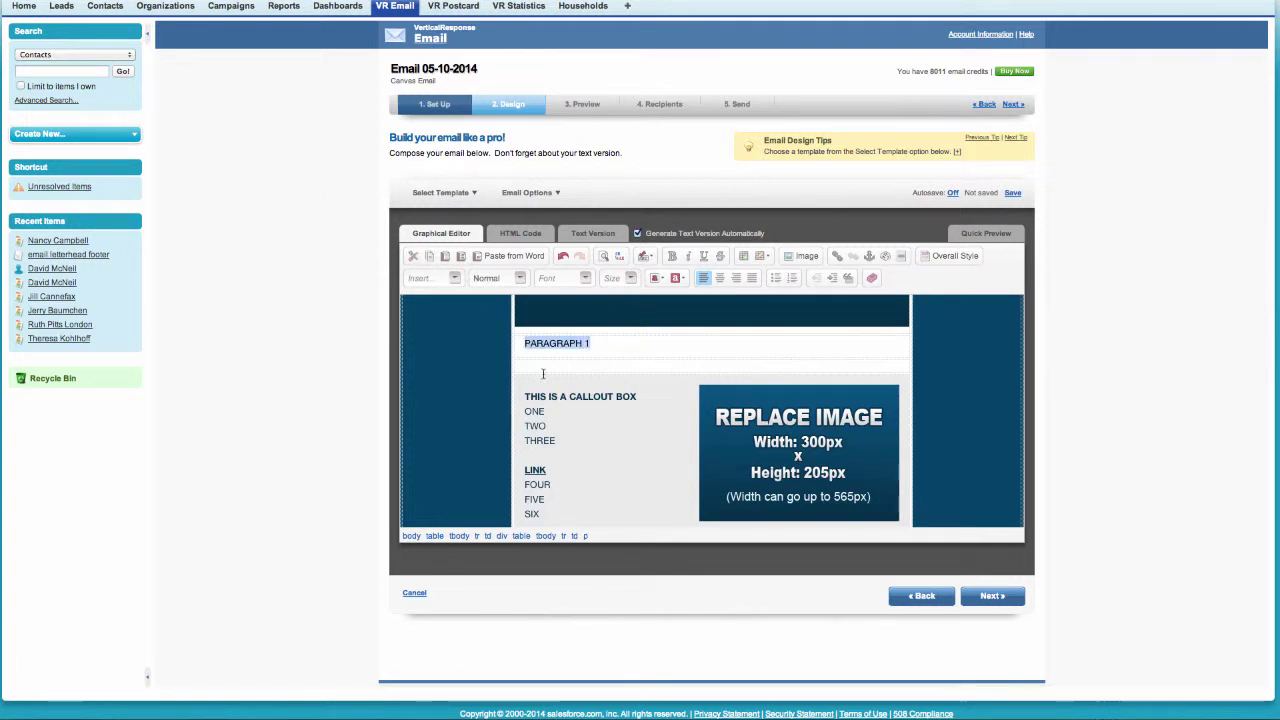
click(543, 373)
key(ctrl+v)
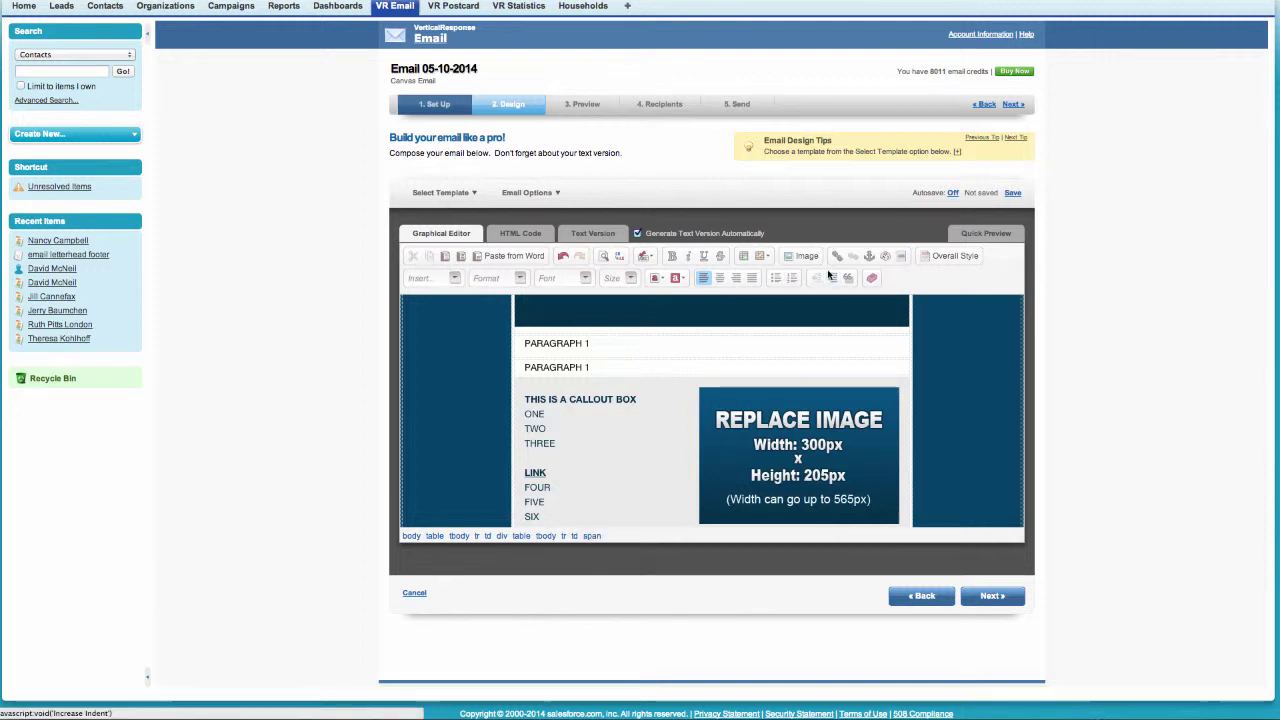
Try inserting a table column after the paragraph column, and undo the insertion.
click(761, 256)
mouse_move(802, 313)
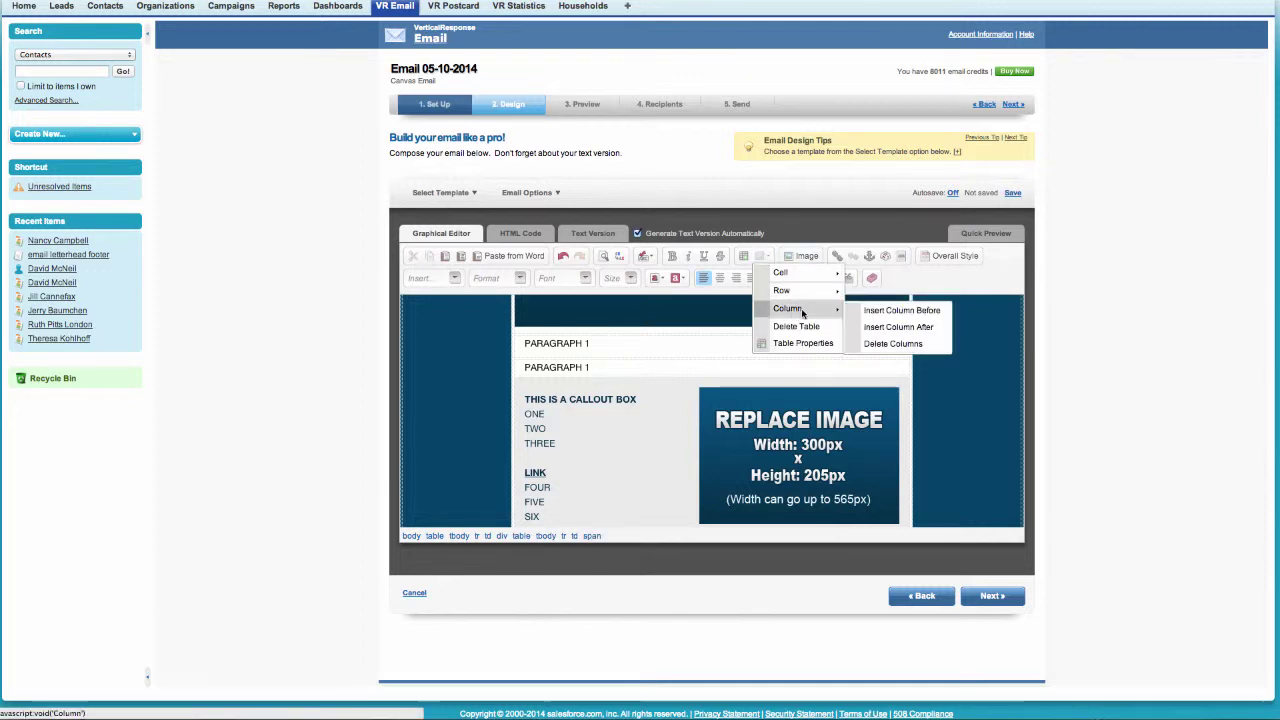
click(899, 328)
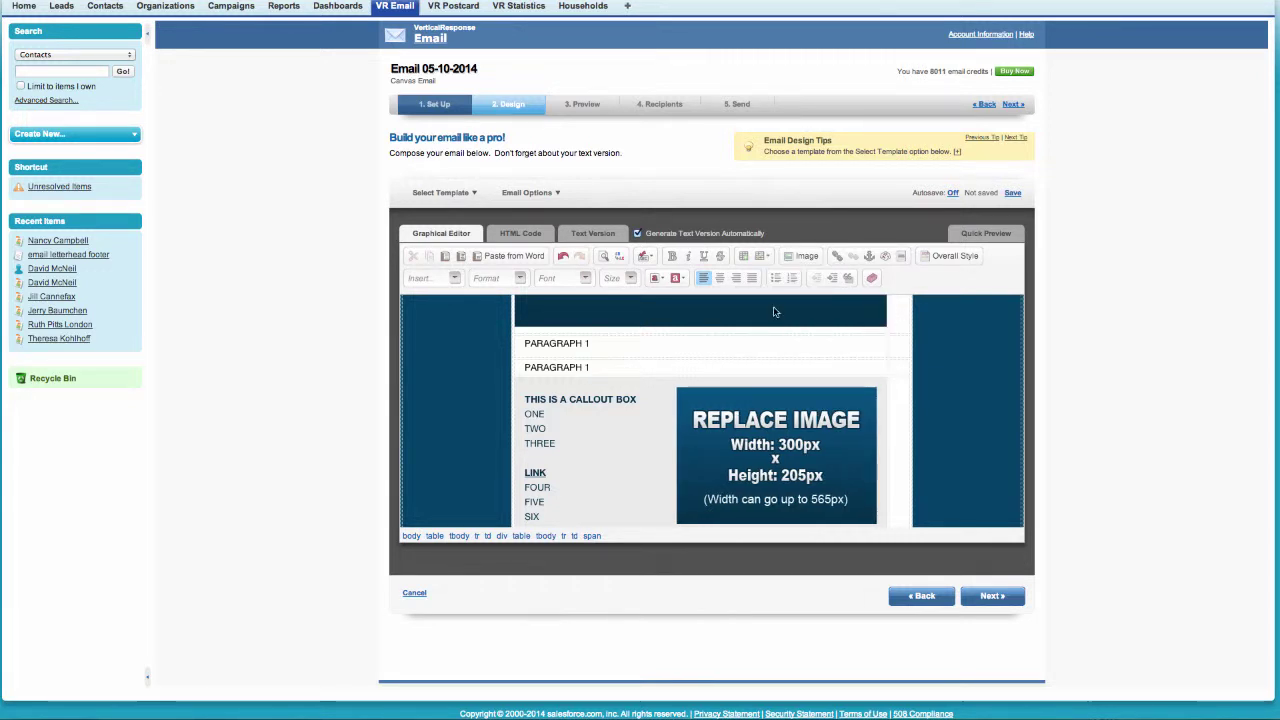
click(563, 257)
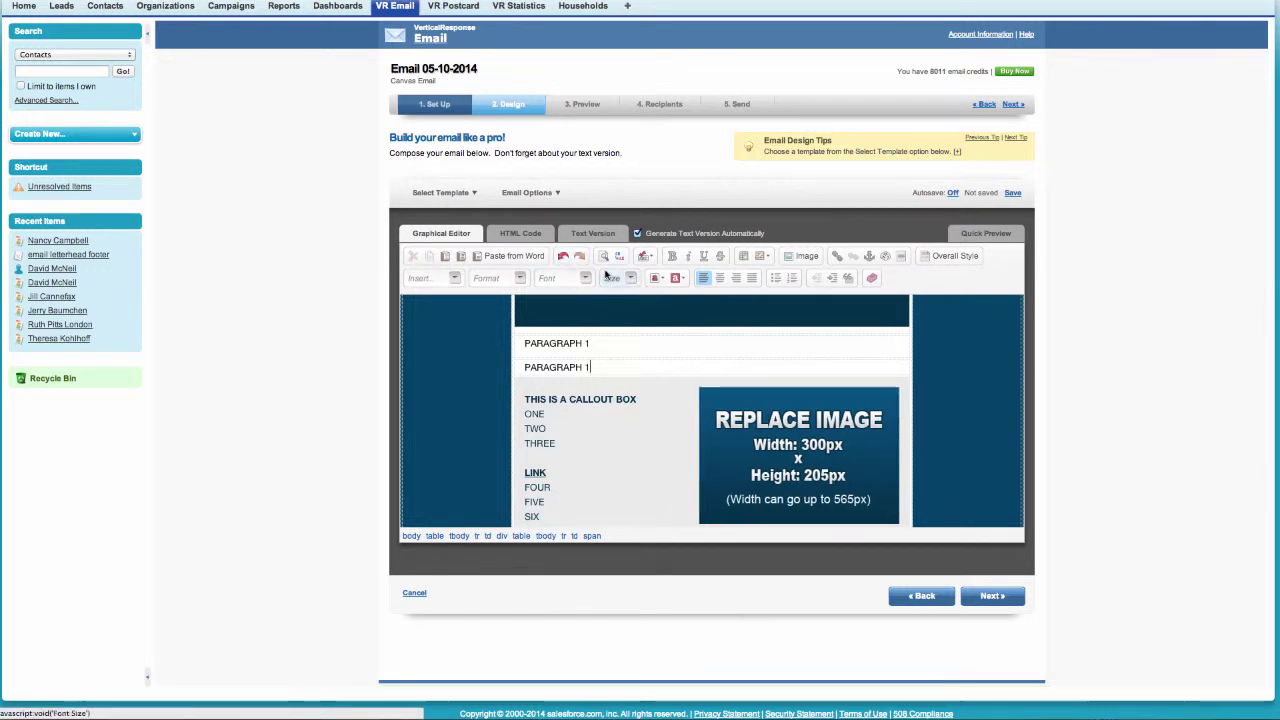
Insert another row after the second PARAGRAPH 1 row and paste the copied PARAGRAPH 1 text into it.
click(760, 258)
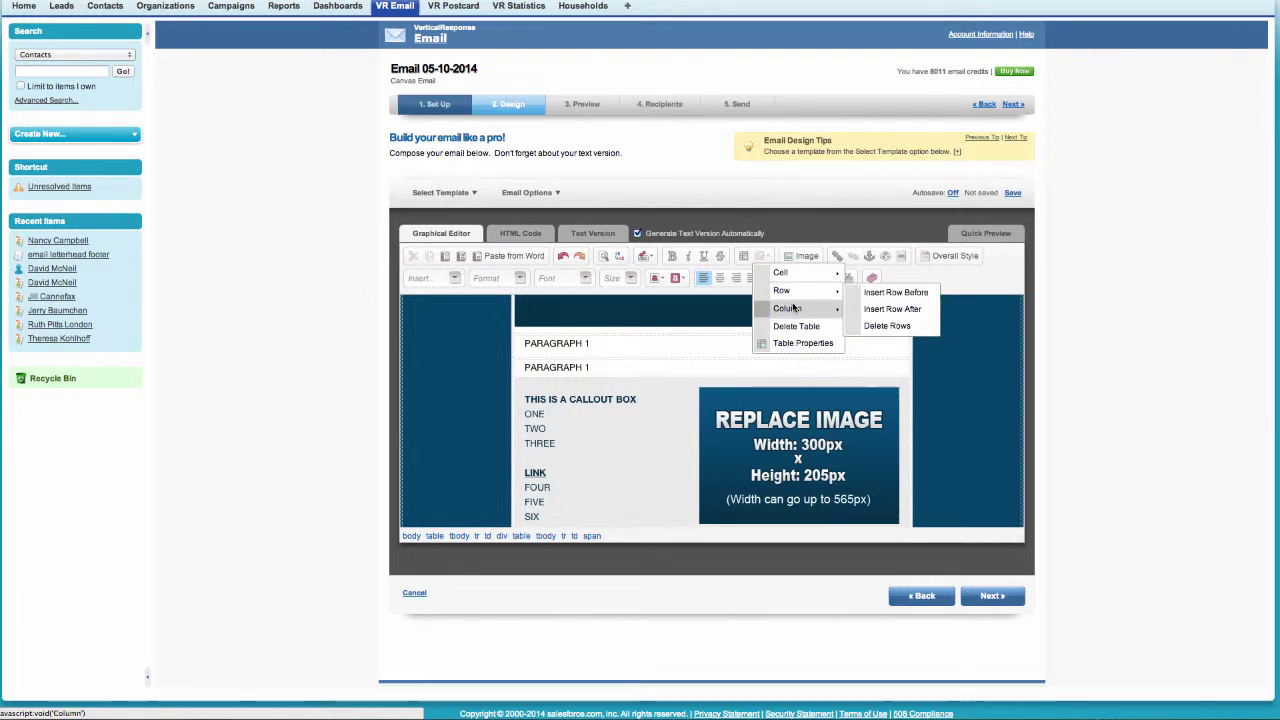
mouse_move(800, 293)
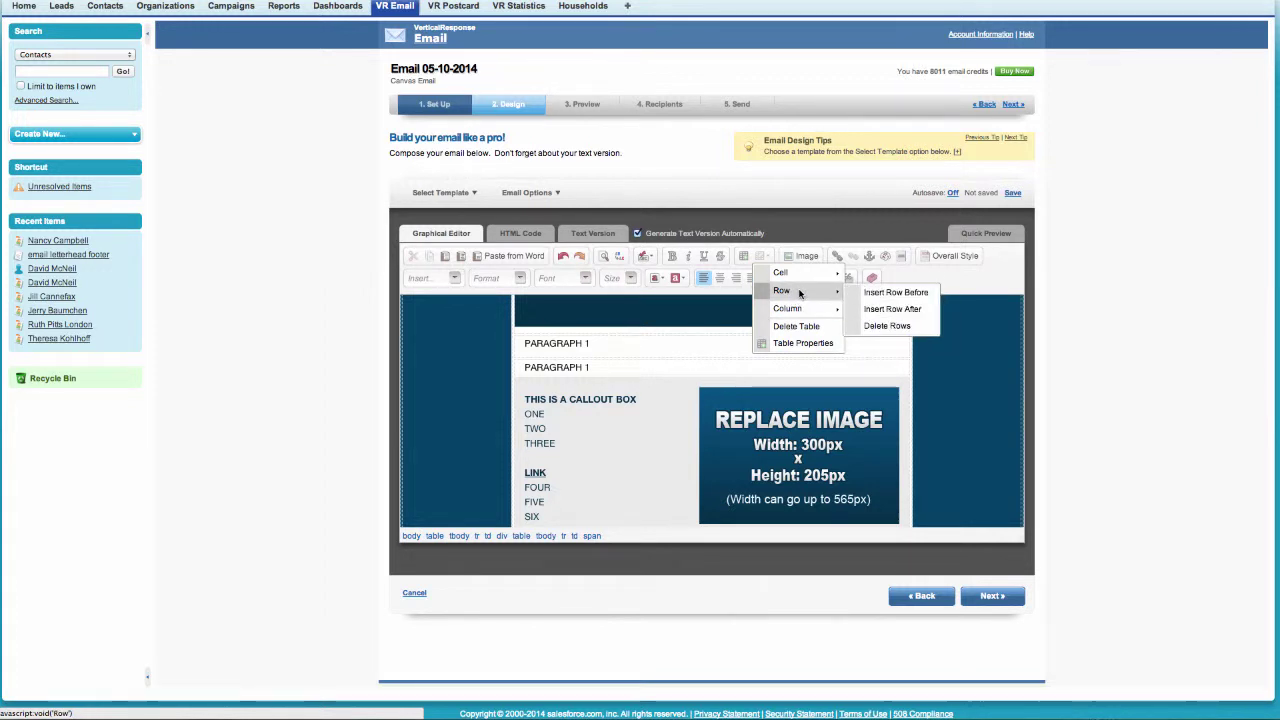
click(885, 309)
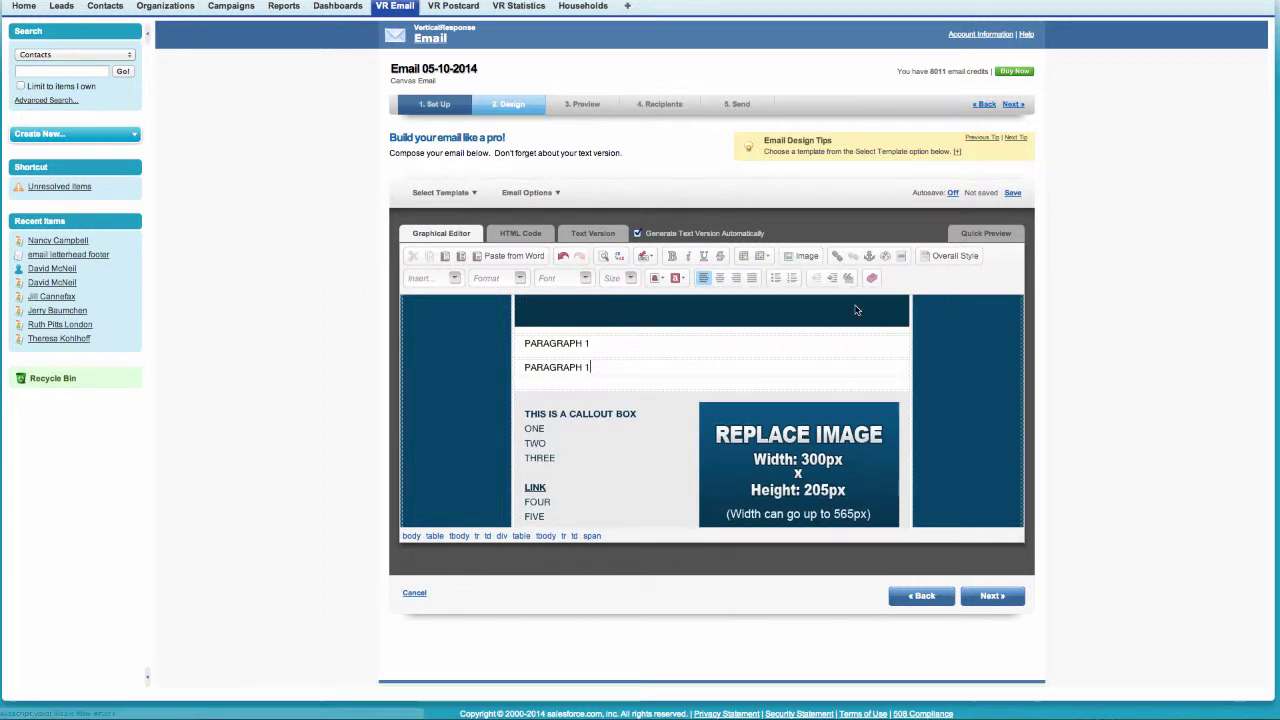
click(621, 383)
key(ctrl+v)
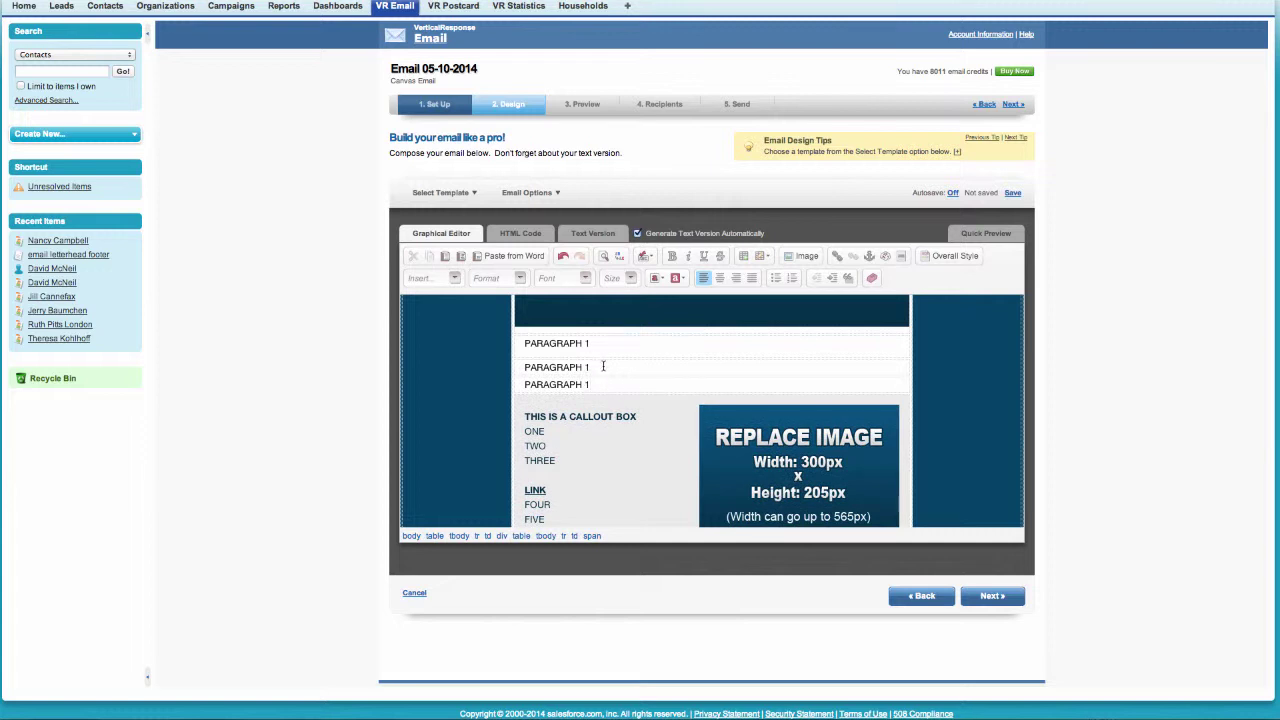
Delete the first of the three PARAGRAPH 1 rows below the large image placeholder.
scroll(625, 349, up, 3)
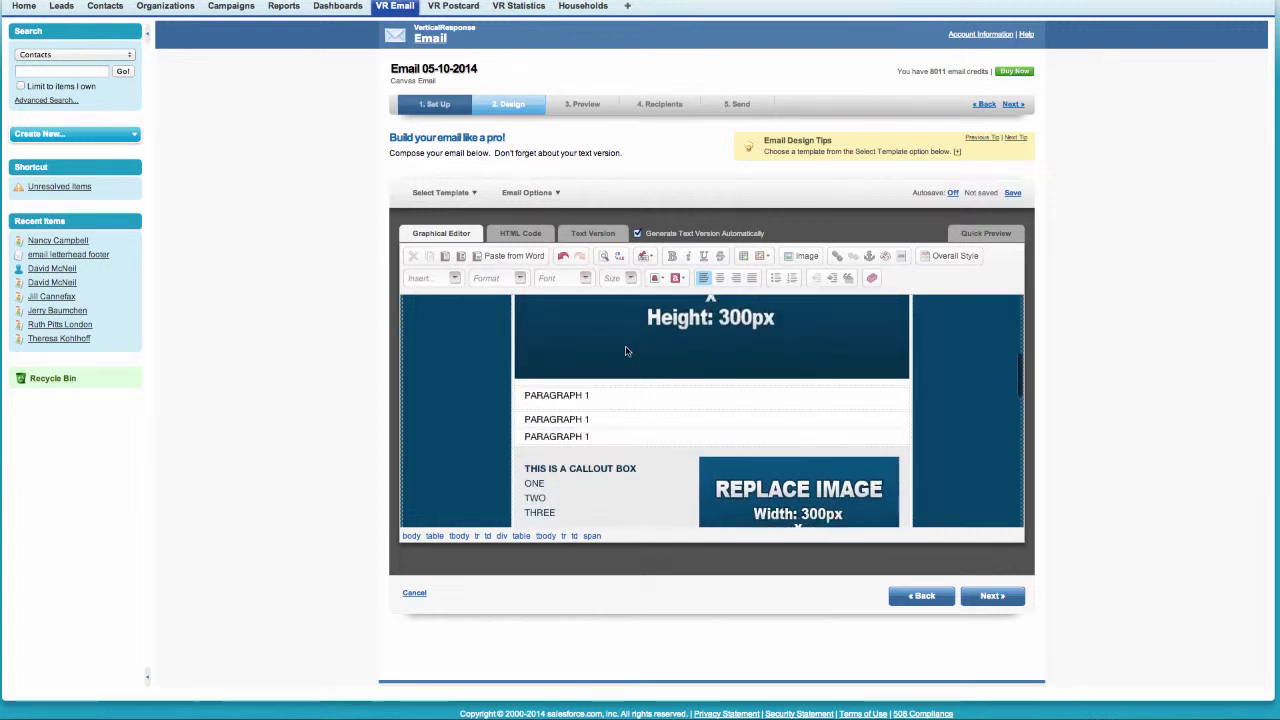
scroll(626, 347, down, 4)
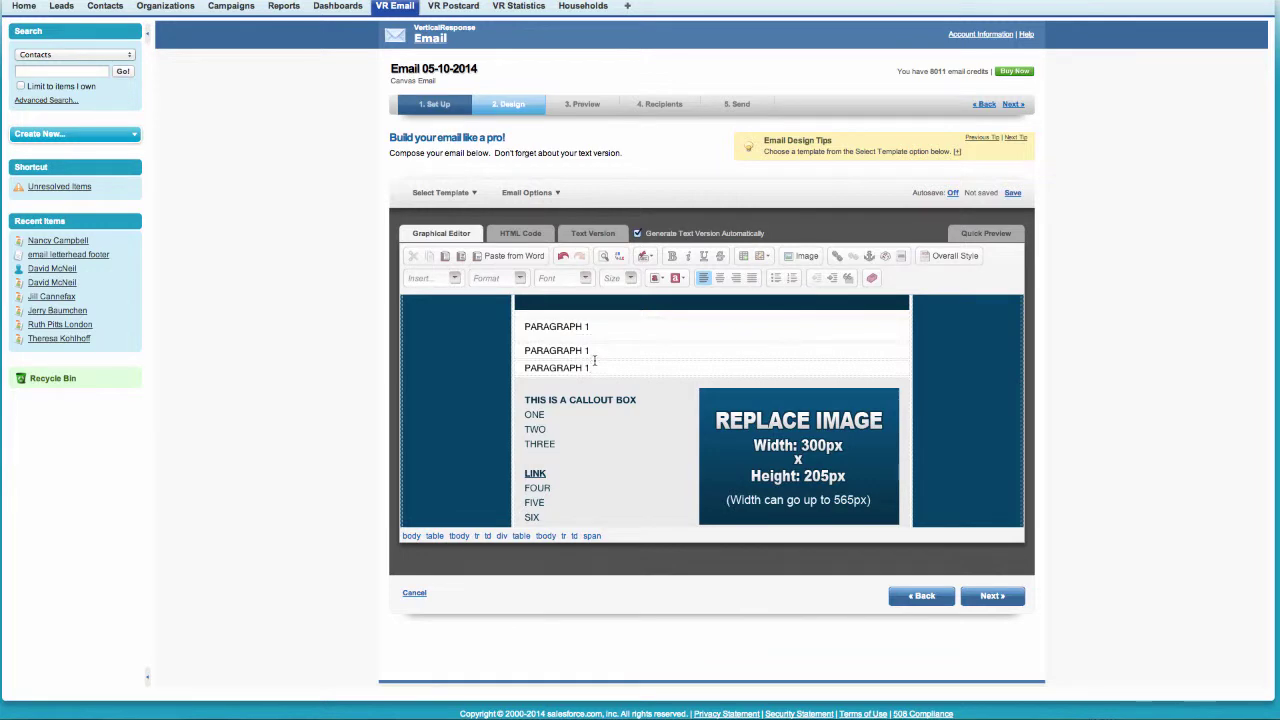
click(591, 326)
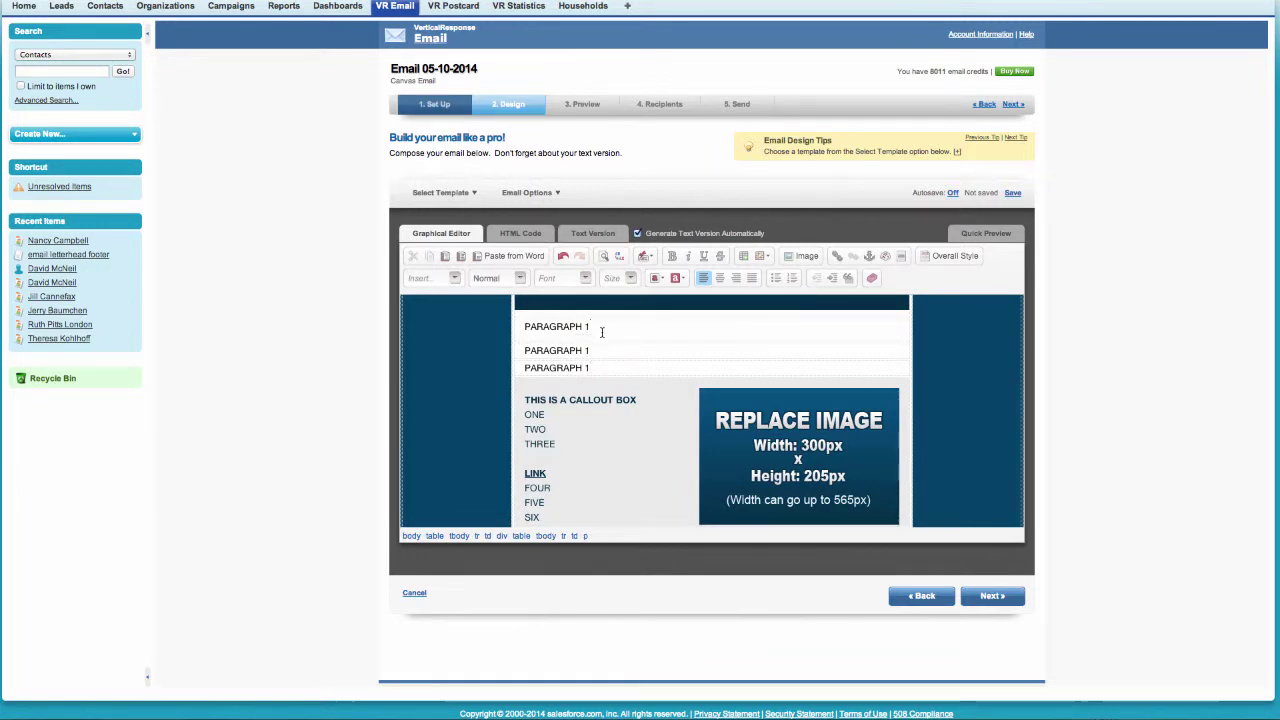
click(764, 255)
mouse_move(829, 292)
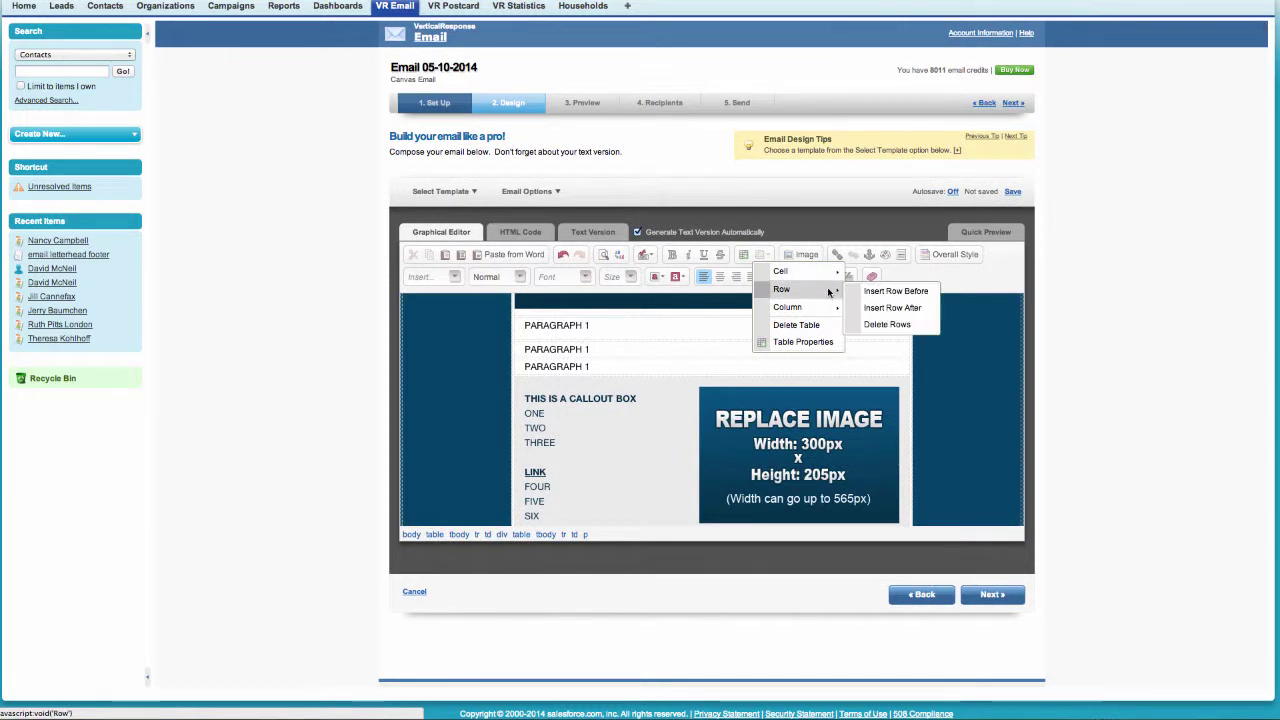
click(882, 324)
scroll(685, 340, up, 3)
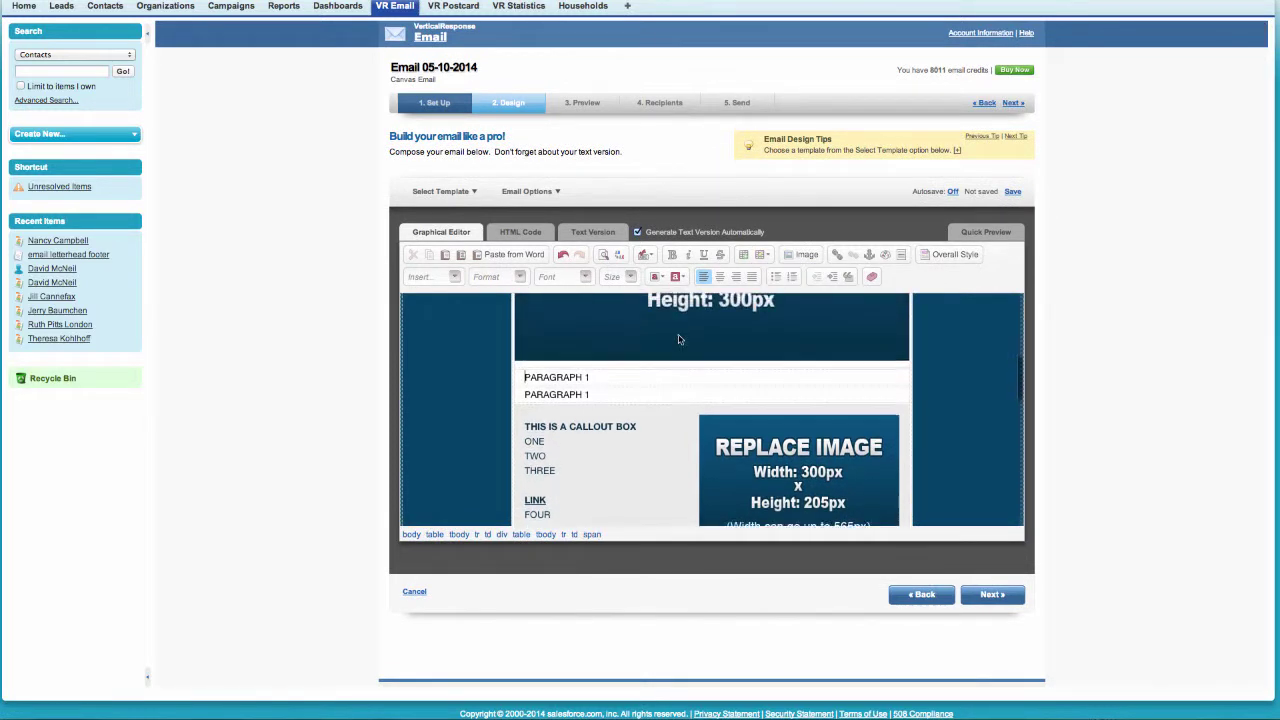
scroll(702, 351, down, 2)
scroll(702, 351, down, 10)
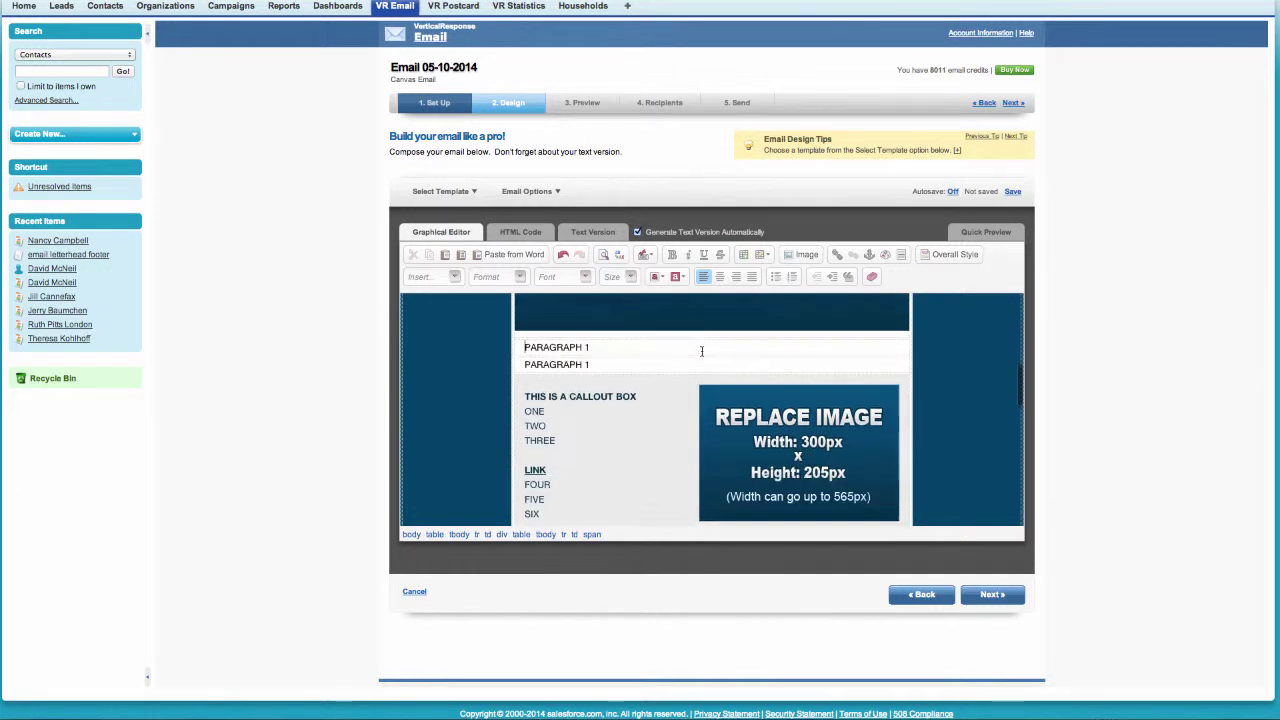
scroll(702, 351, up, 8)
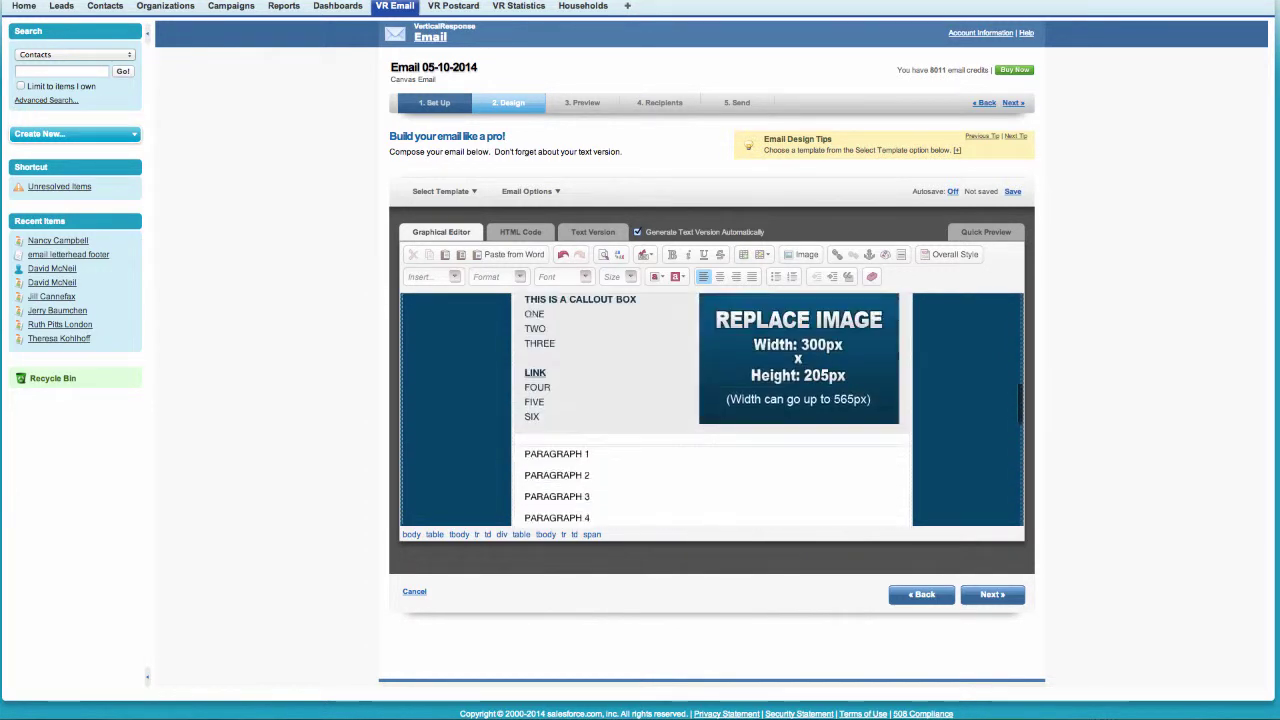
Delete the table row containing PARAGRAPH 1 through PARAGRAPH 5 below the callout box.
scroll(652, 405, down, 3)
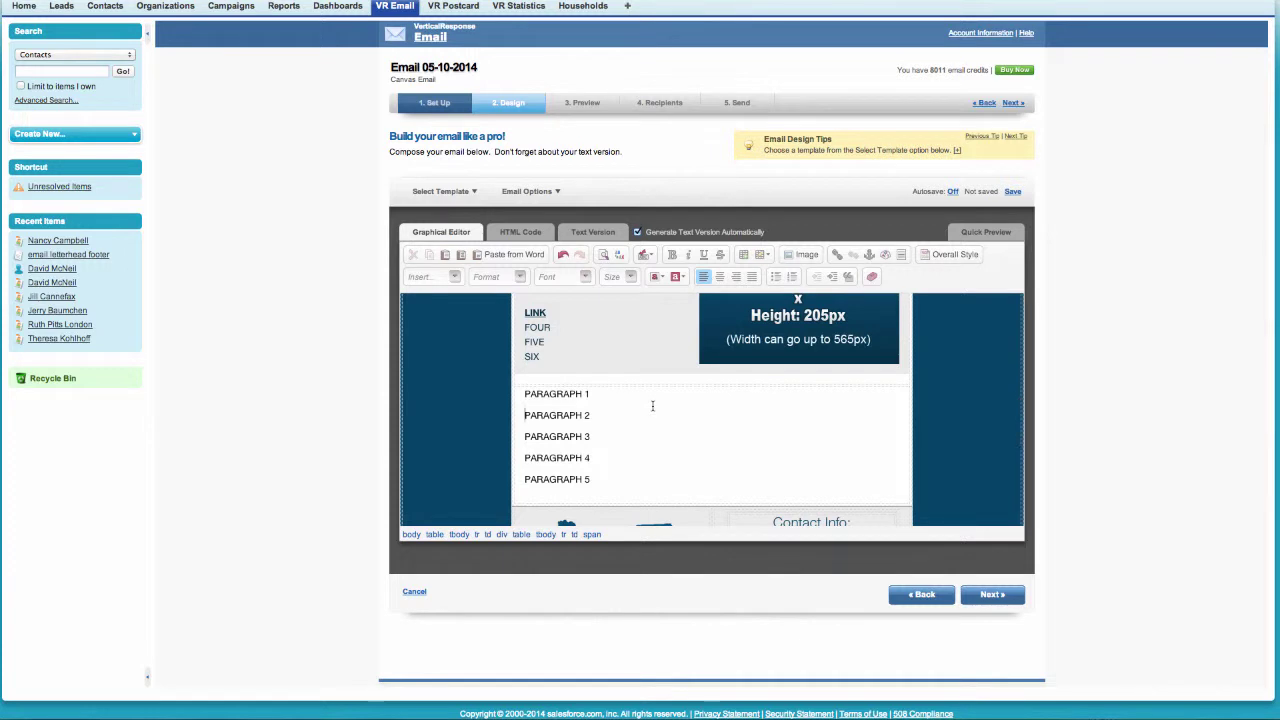
click(672, 486)
click(764, 256)
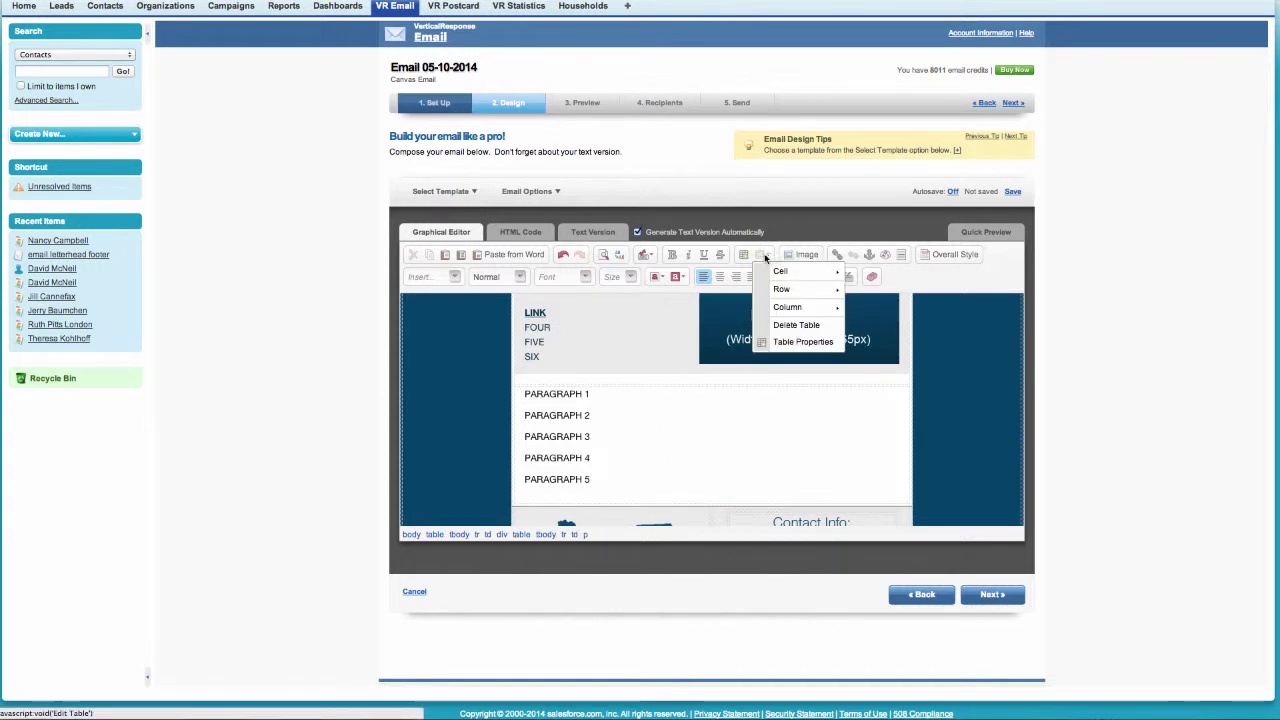
mouse_move(784, 294)
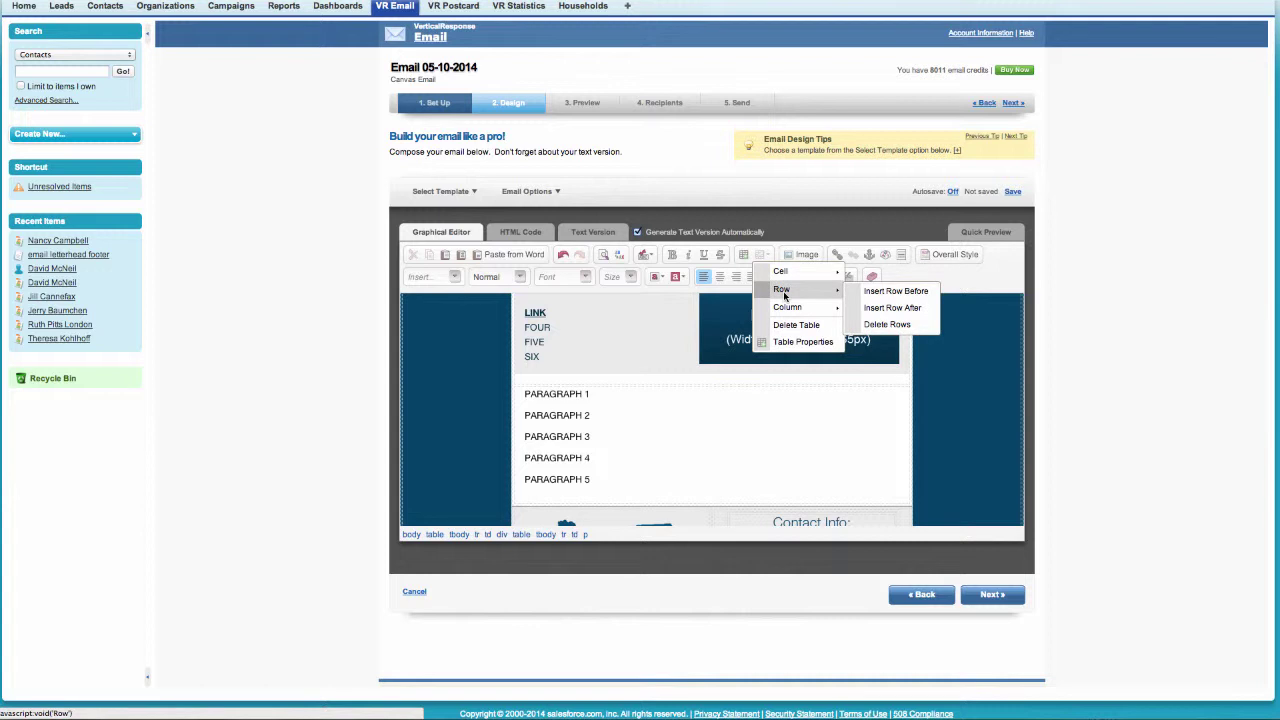
click(887, 324)
Select the callout box together with its 300 x 205 px image placeholder and delete their table rows.
scroll(730, 376, up, 4)
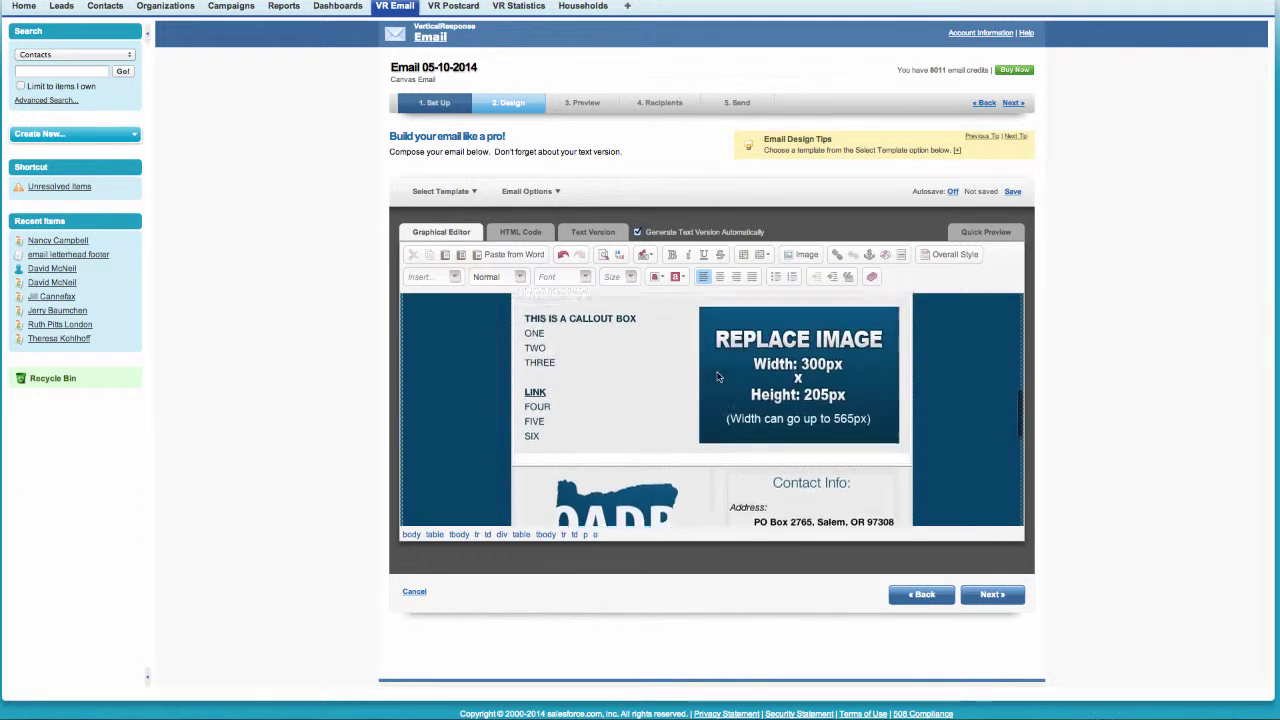
click(652, 400)
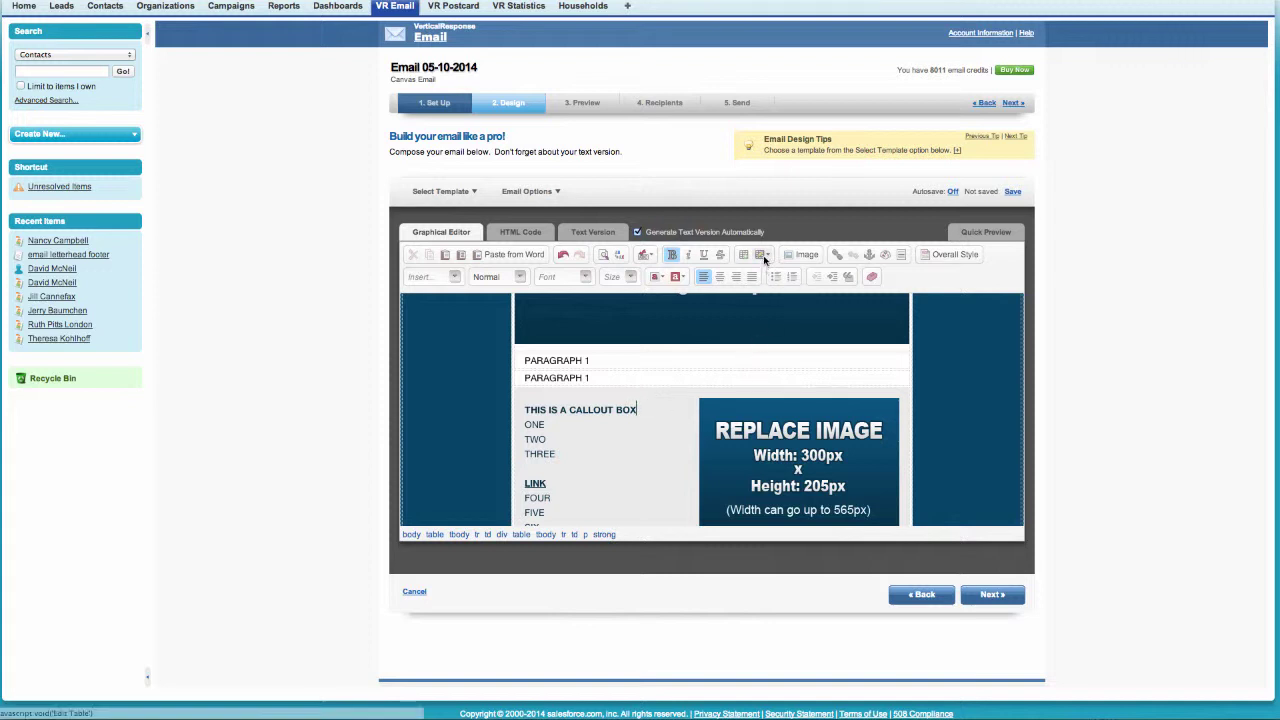
click(586, 535)
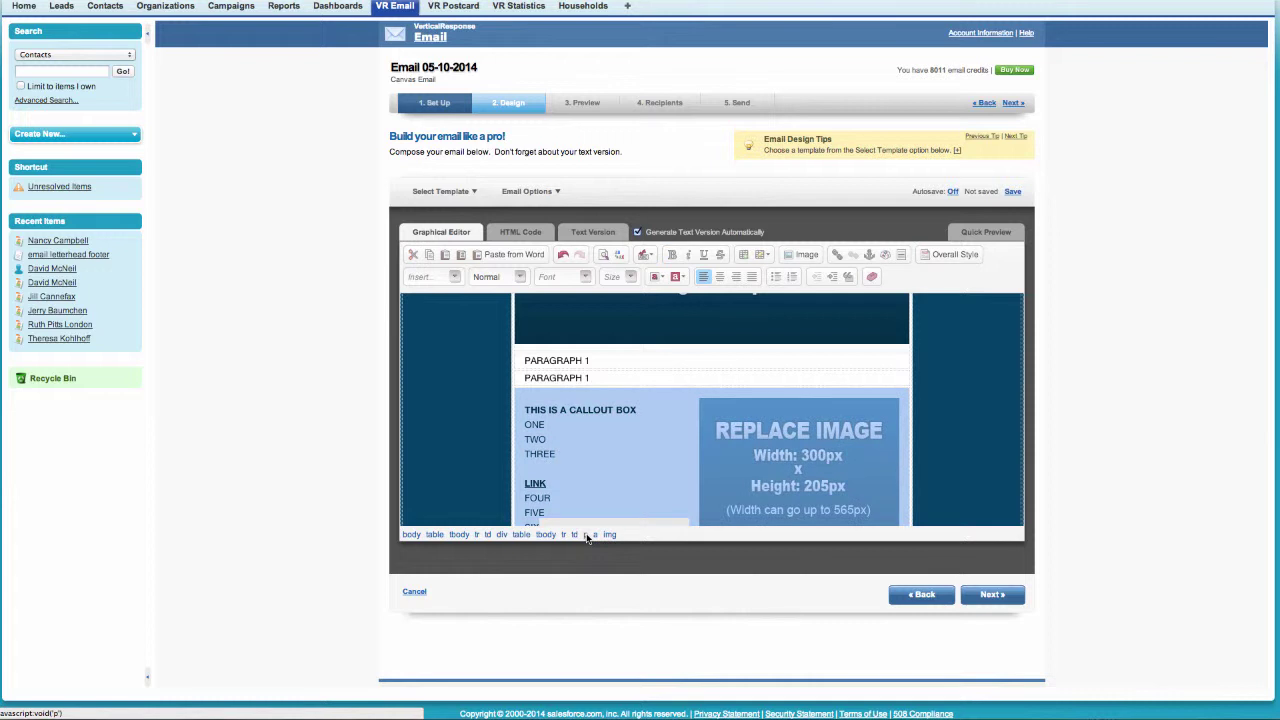
click(609, 535)
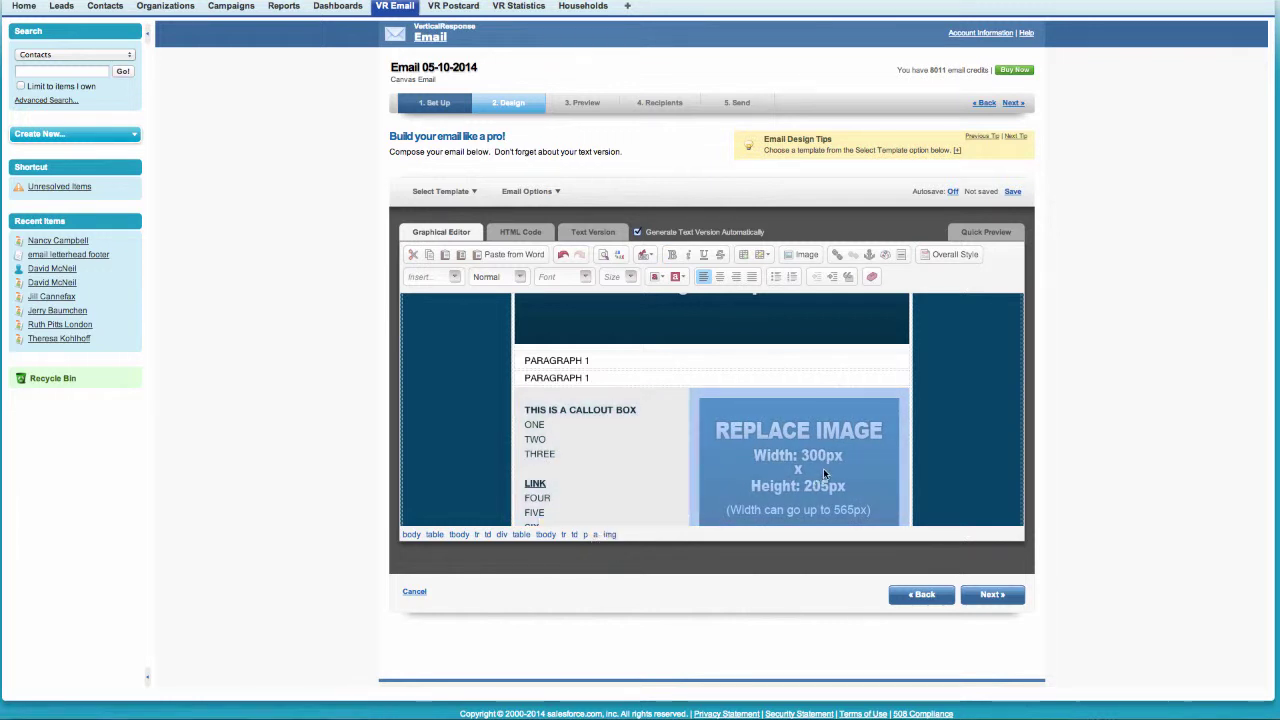
scroll(597, 535, down, 1)
click(586, 535)
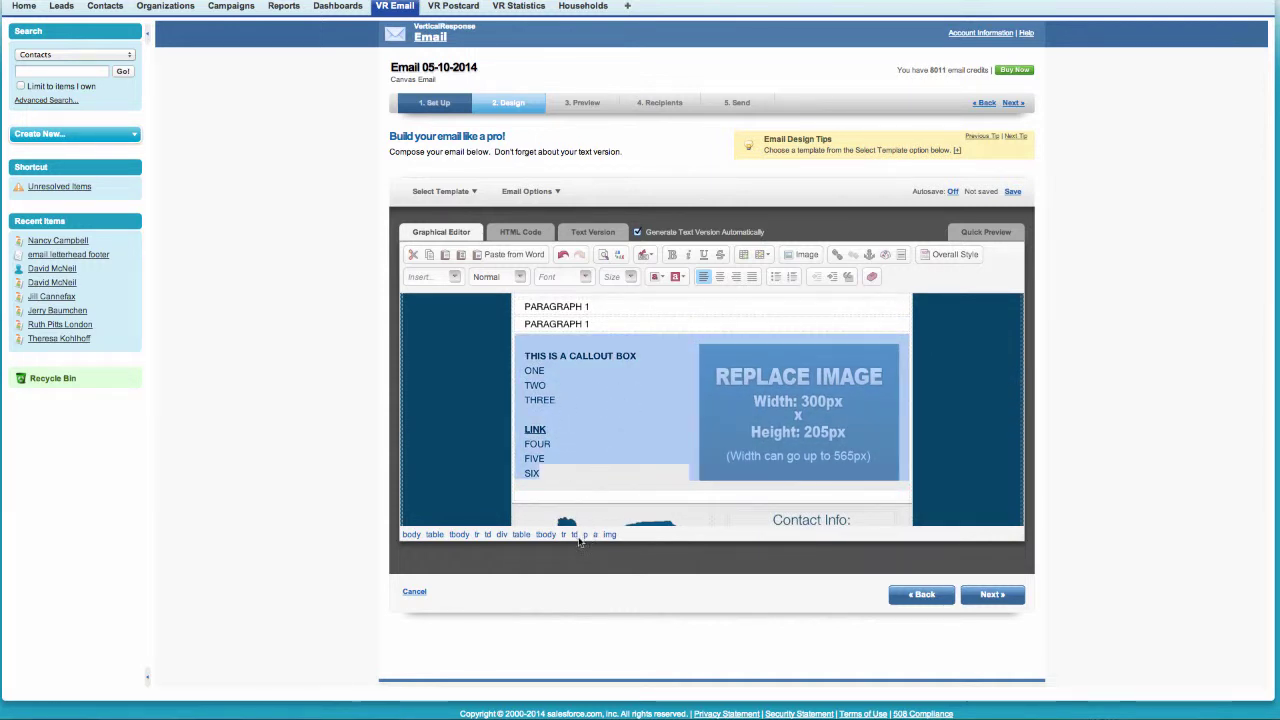
click(575, 535)
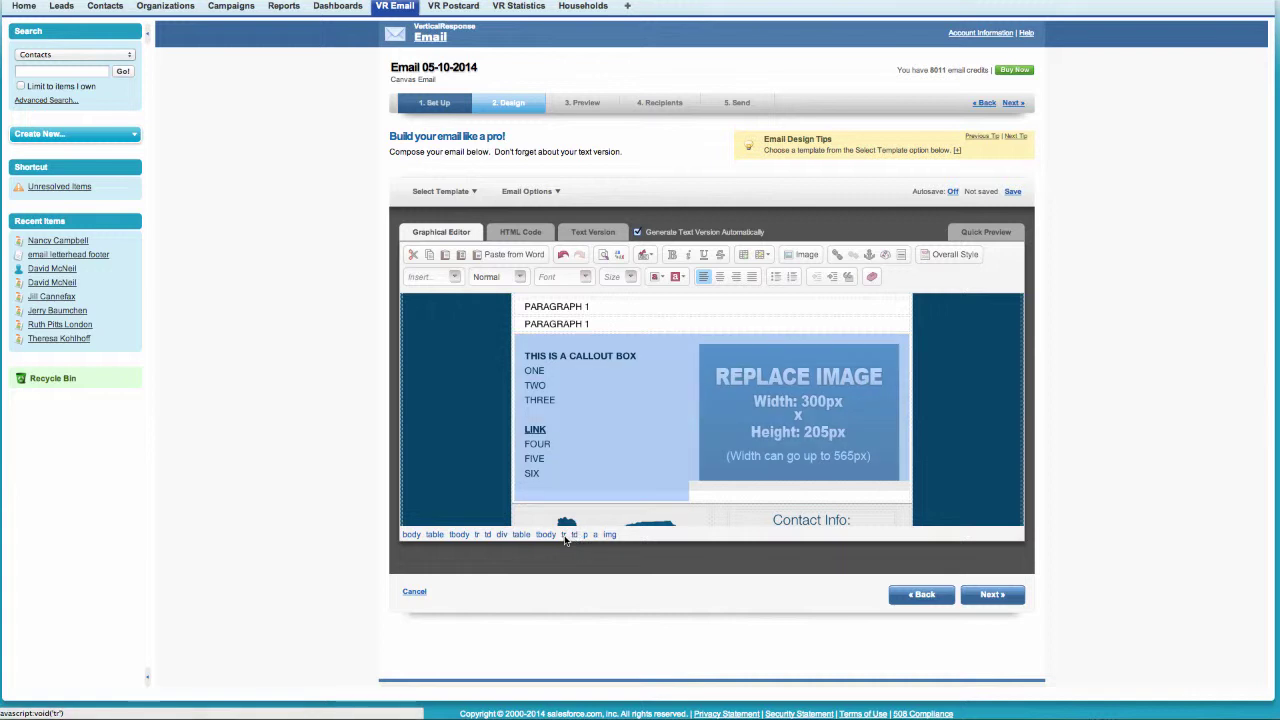
click(765, 256)
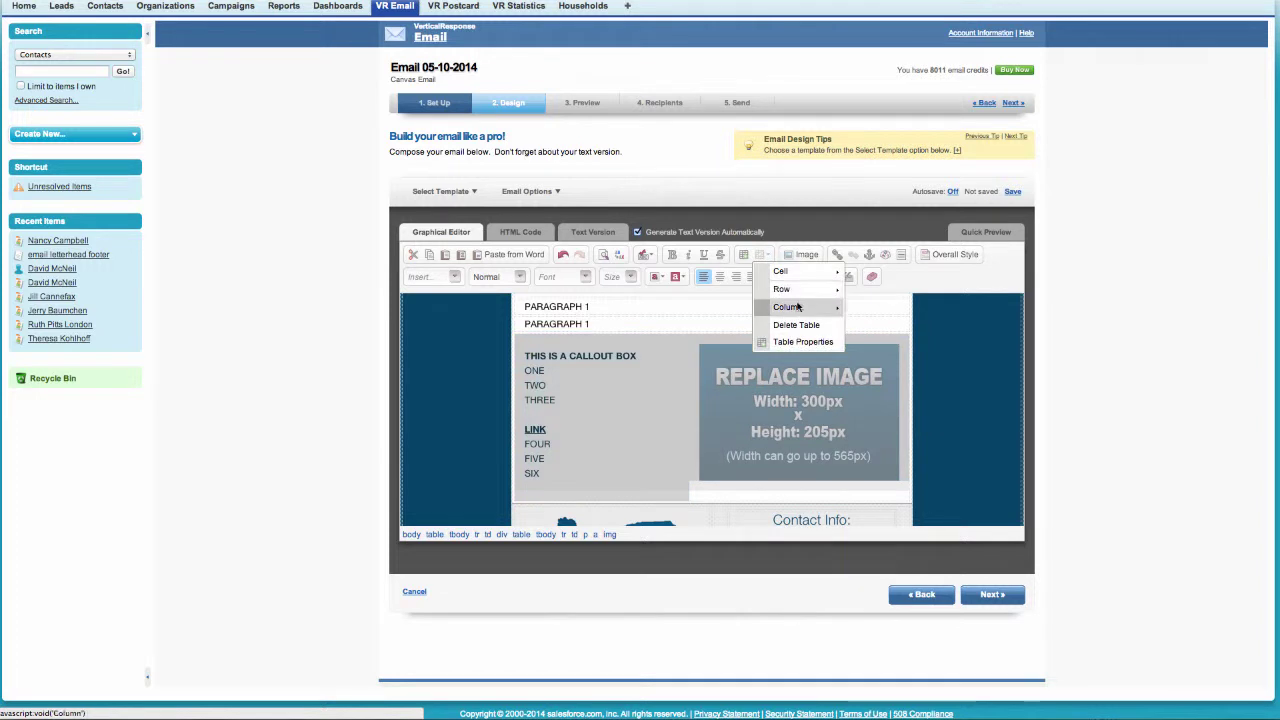
mouse_move(790, 289)
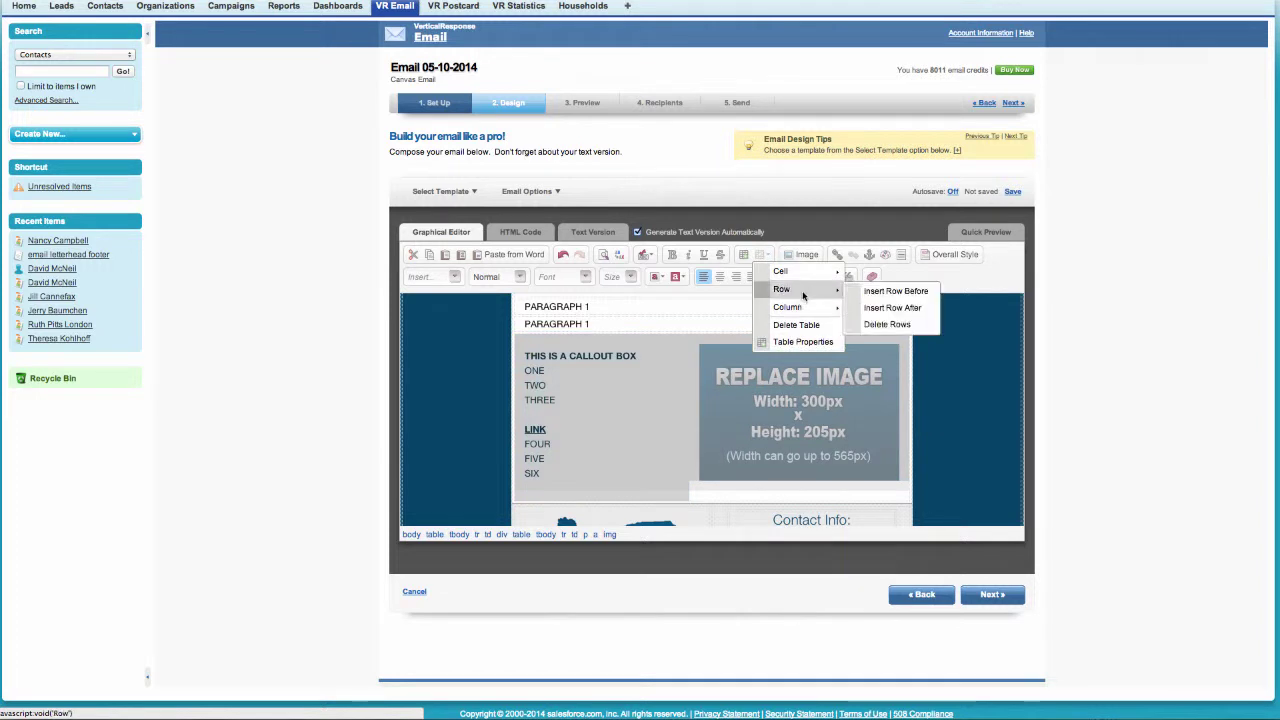
click(887, 325)
Review the remaining email layout from the title and large image placeholder down to the footer.
scroll(800, 371, up, 2)
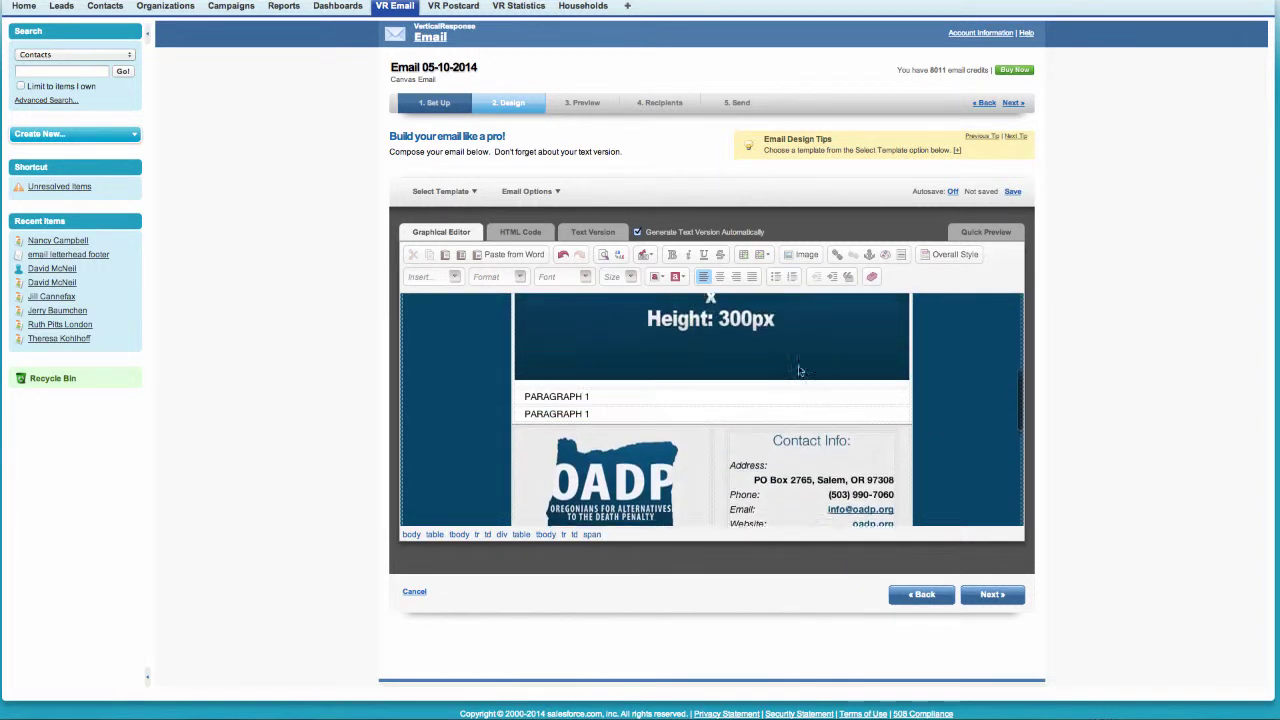
scroll(800, 371, up, 5)
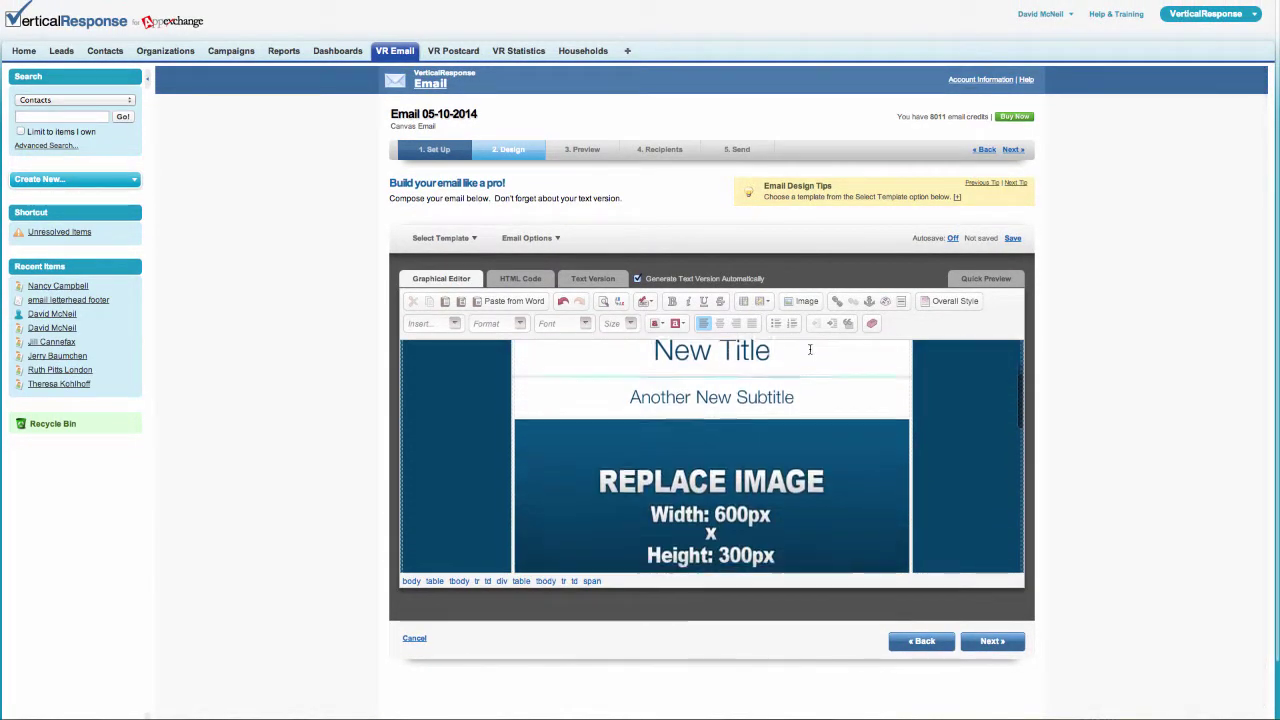
scroll(810, 349, down, 3)
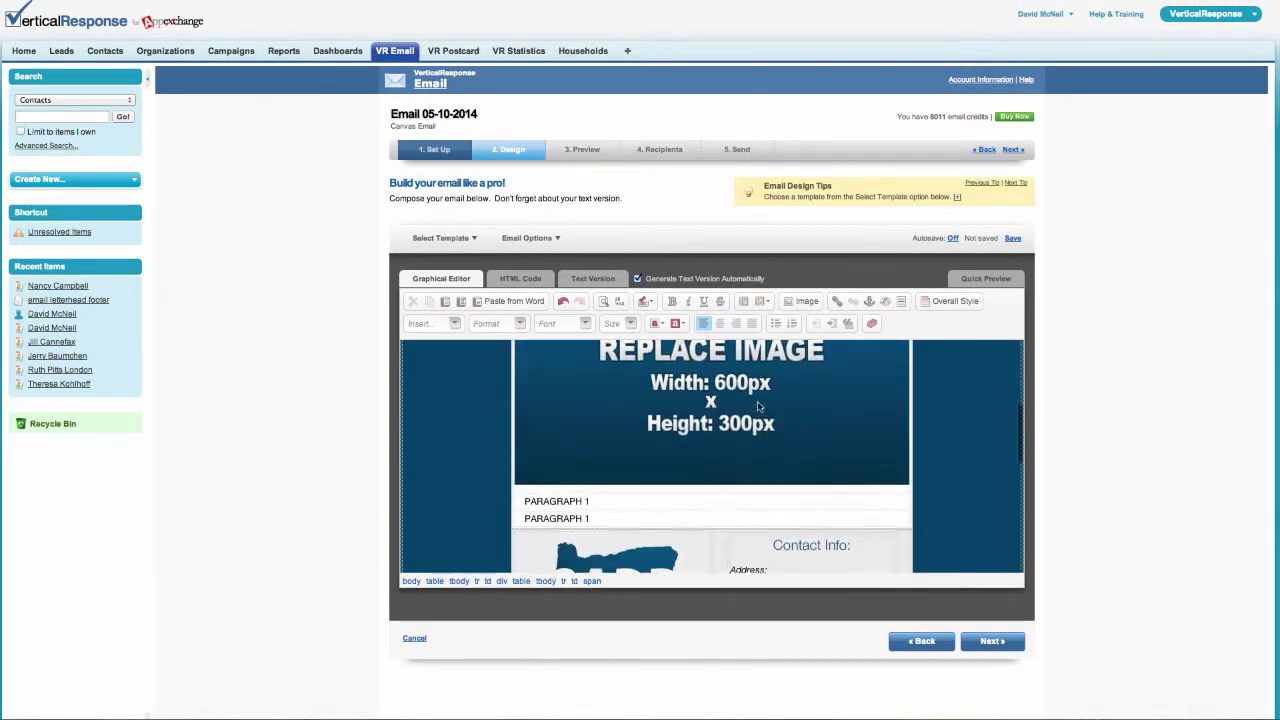
scroll(700, 425, down, 1)
scroll(655, 455, down, 2)
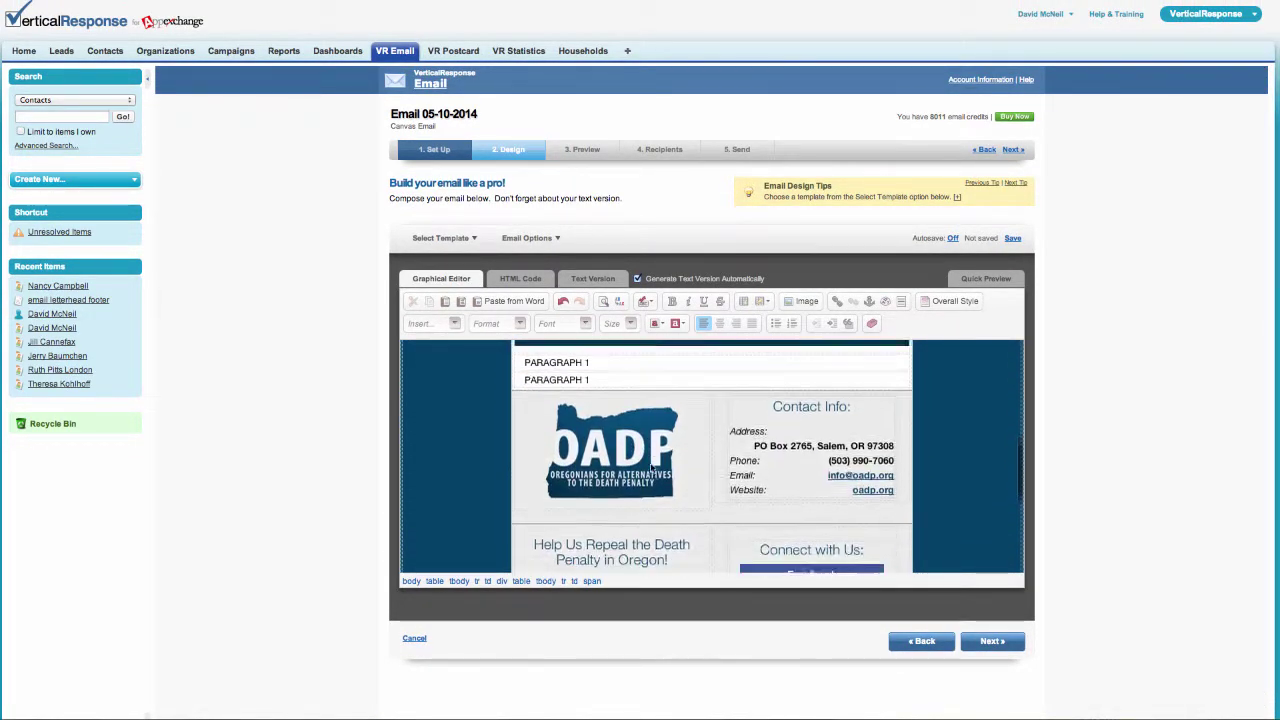
scroll(653, 468, down, 2)
scroll(655, 463, up, 7)
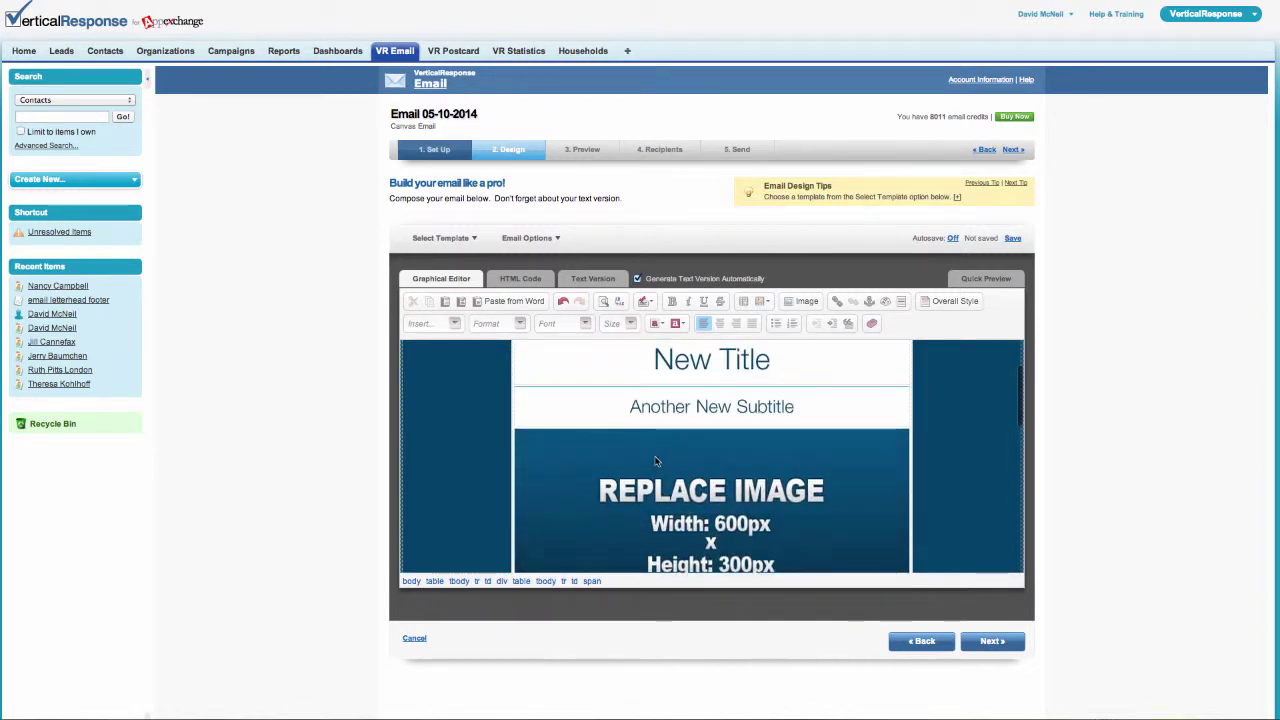
Open the display properties of the 600 x 300 px placeholder image and highlight its image URL.
scroll(655, 461, down, 1)
click(677, 432)
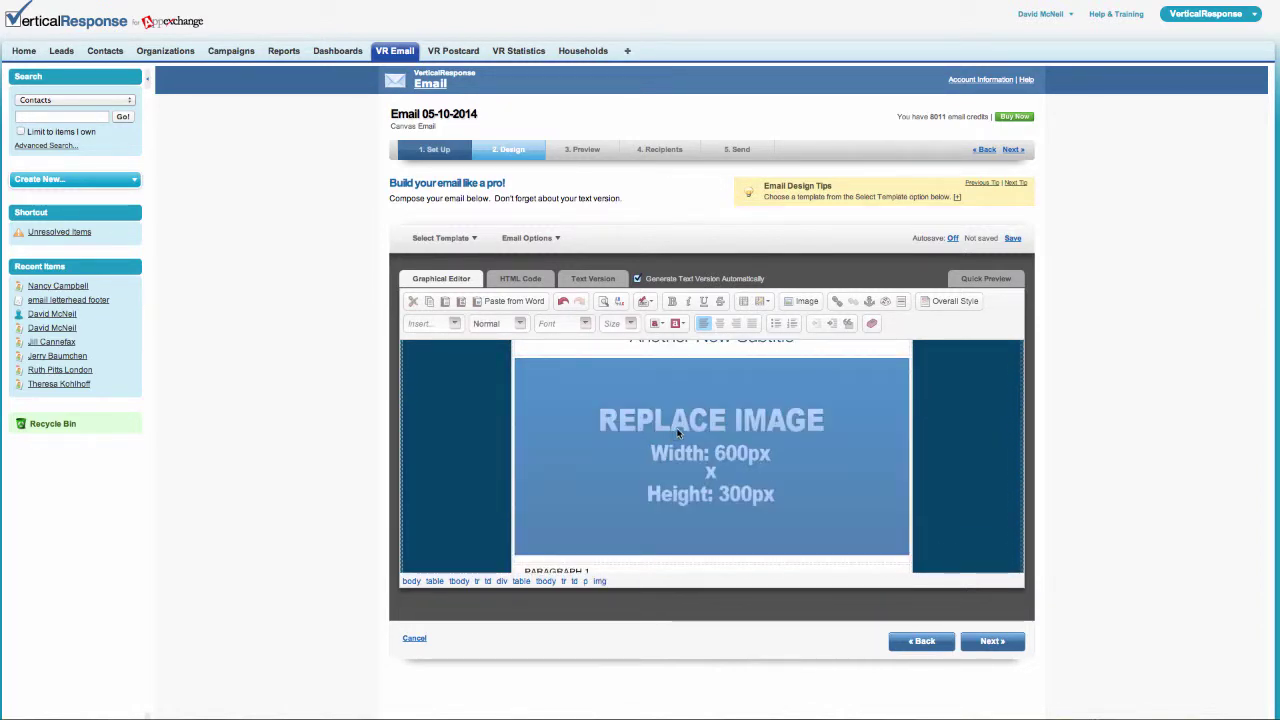
click(798, 302)
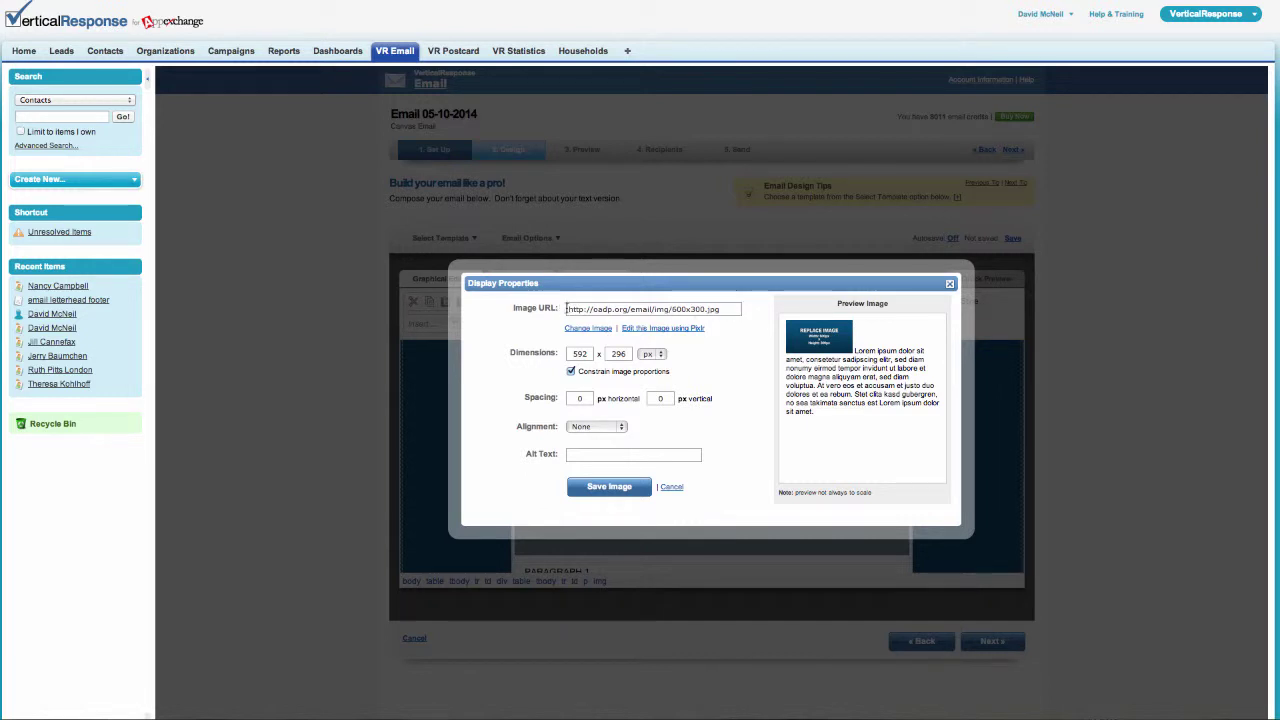
drag(566, 309, 744, 309)
click(749, 342)
Change the placeholder image by uploading donate-to-oadp.jpg from the computer's slideshow 1080x330 folder.
click(580, 330)
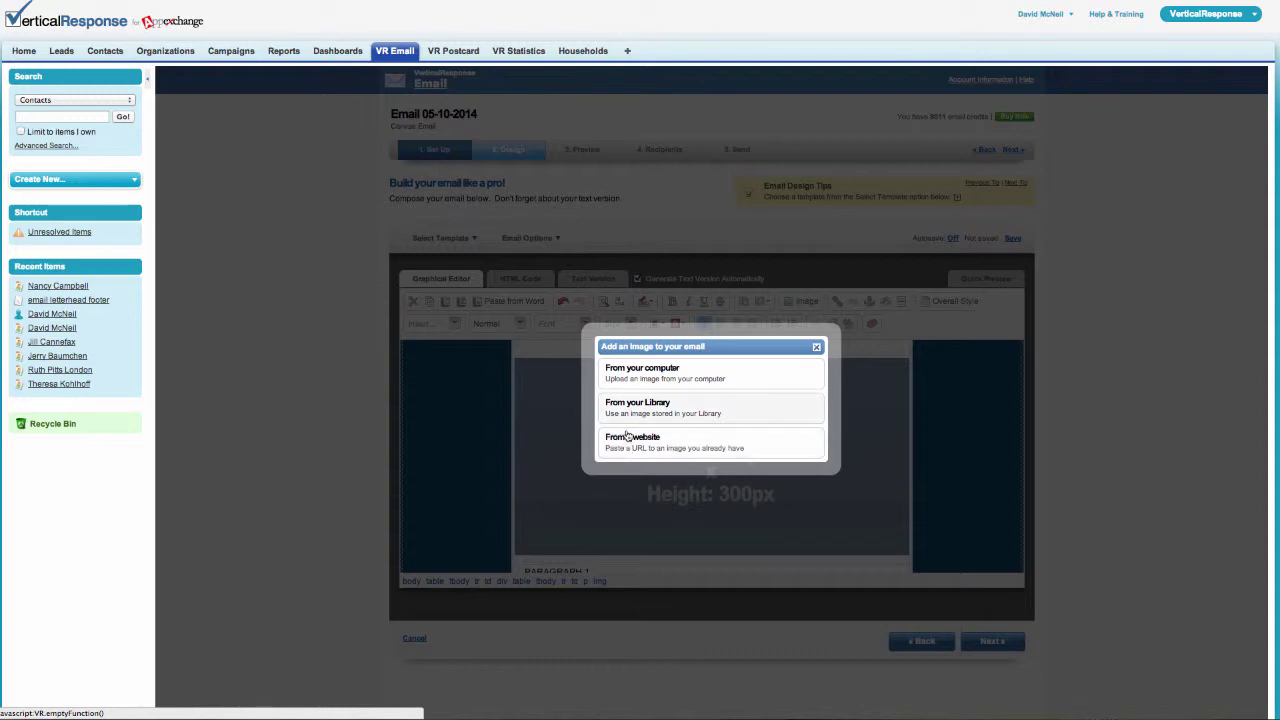
click(633, 373)
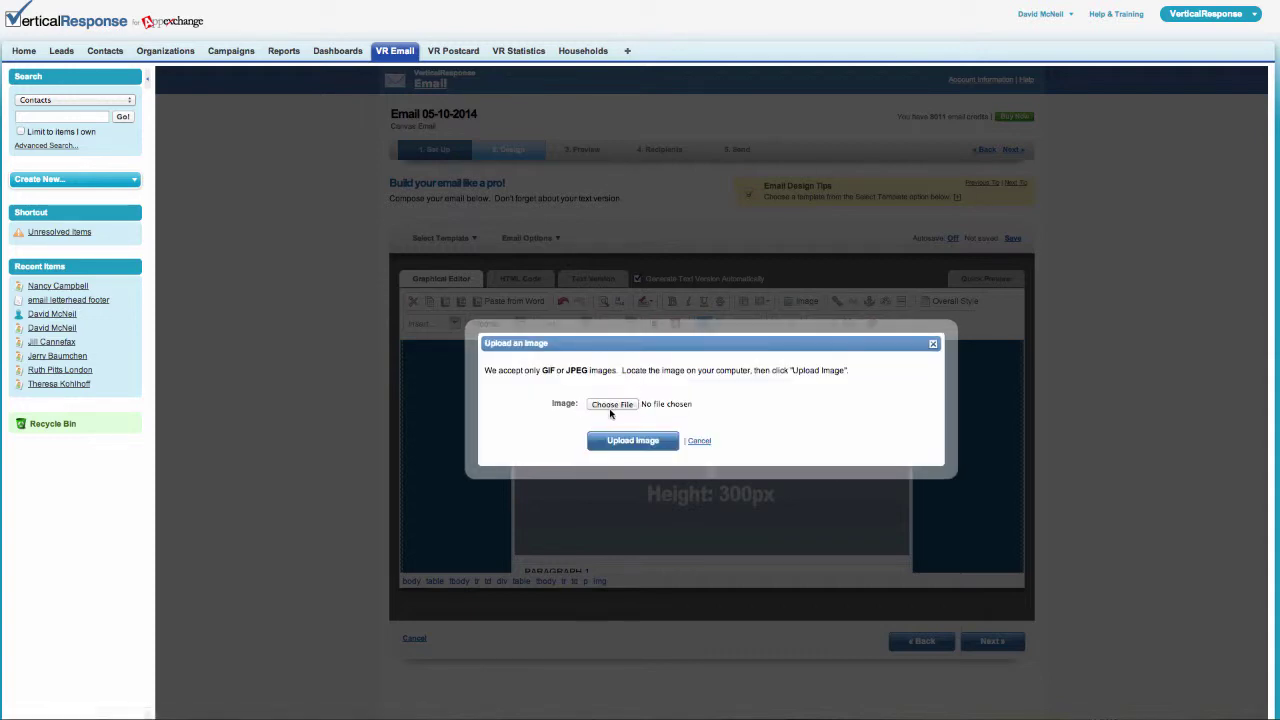
click(613, 405)
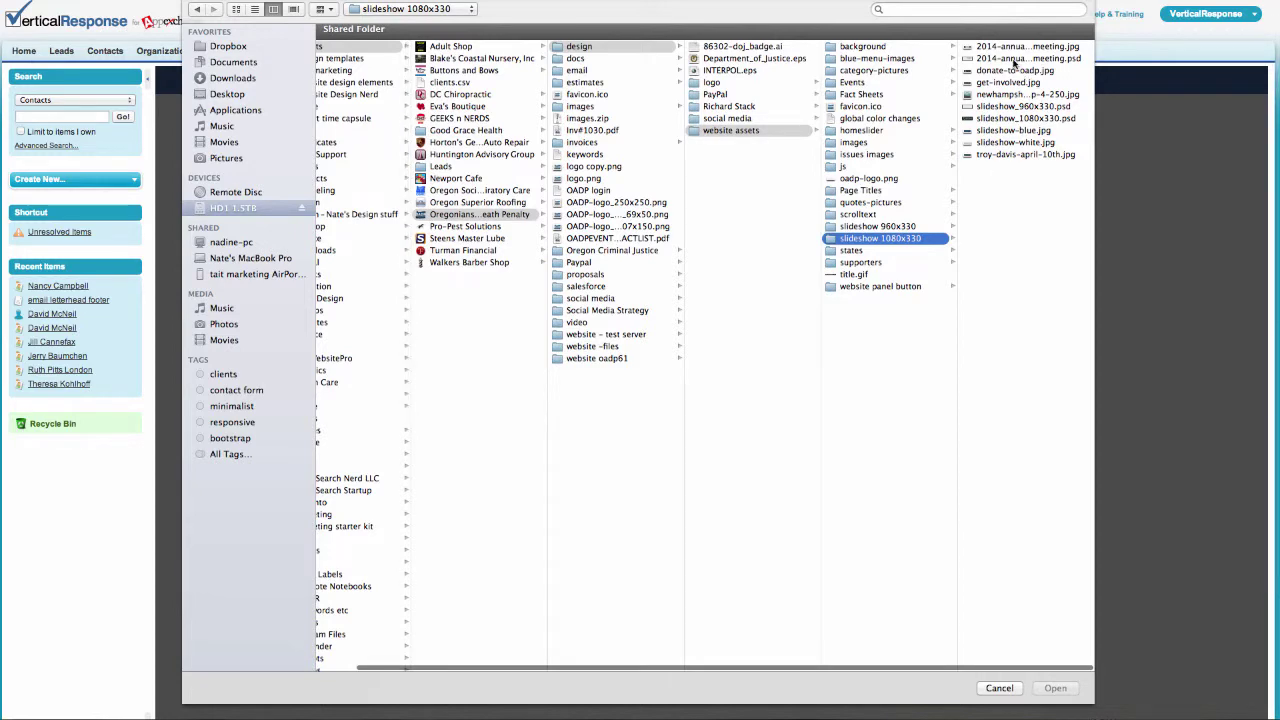
click(1015, 70)
click(1055, 688)
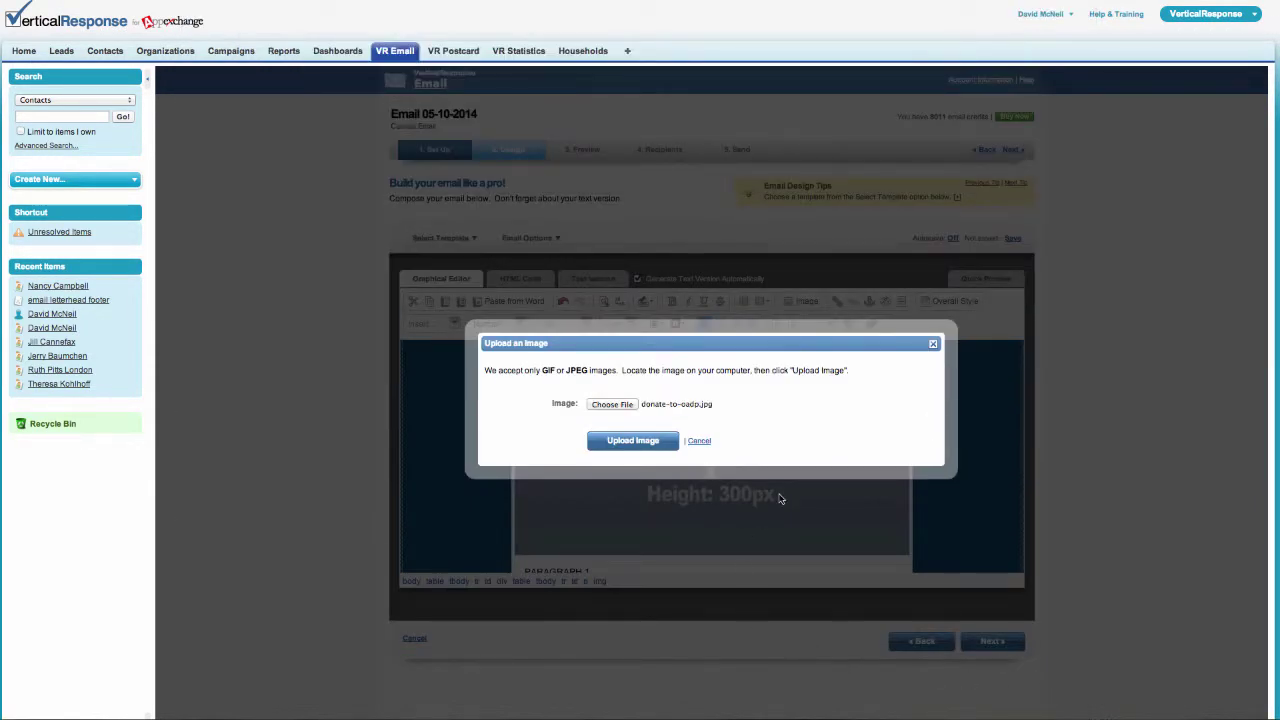
click(633, 442)
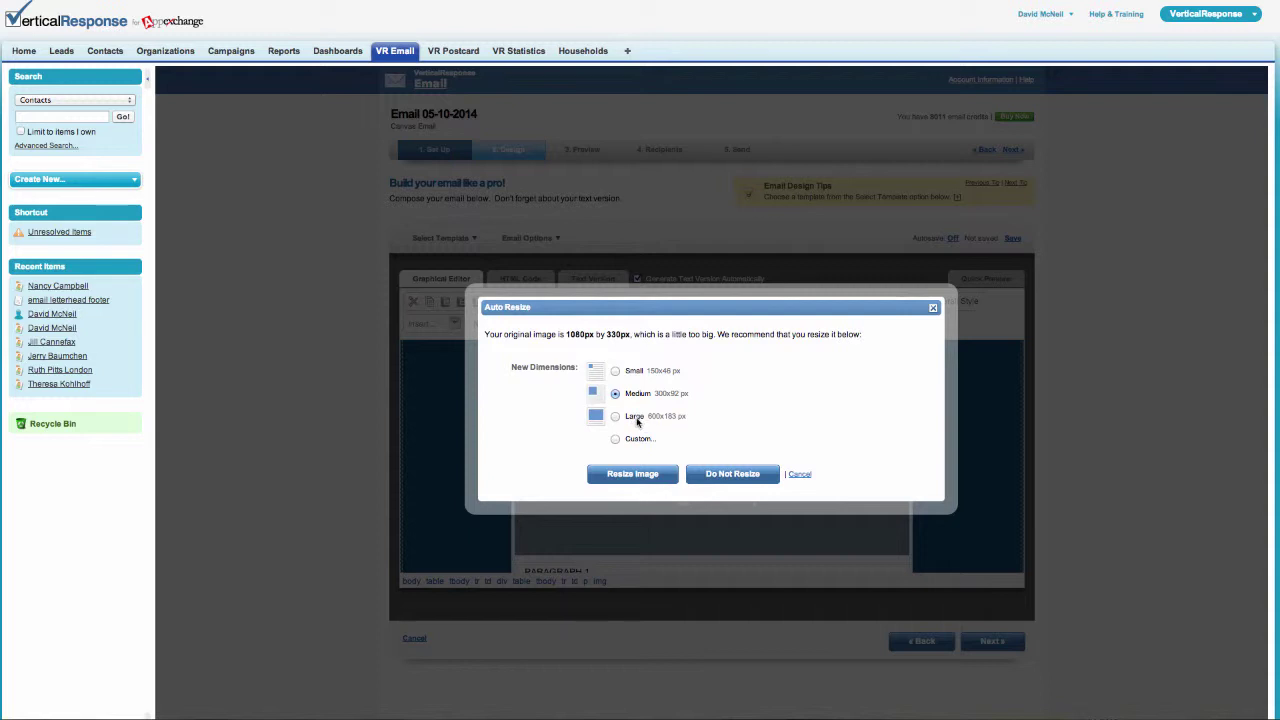
Resize the uploaded image to the Large size, 600x183 px.
scroll(657, 420, down, 1)
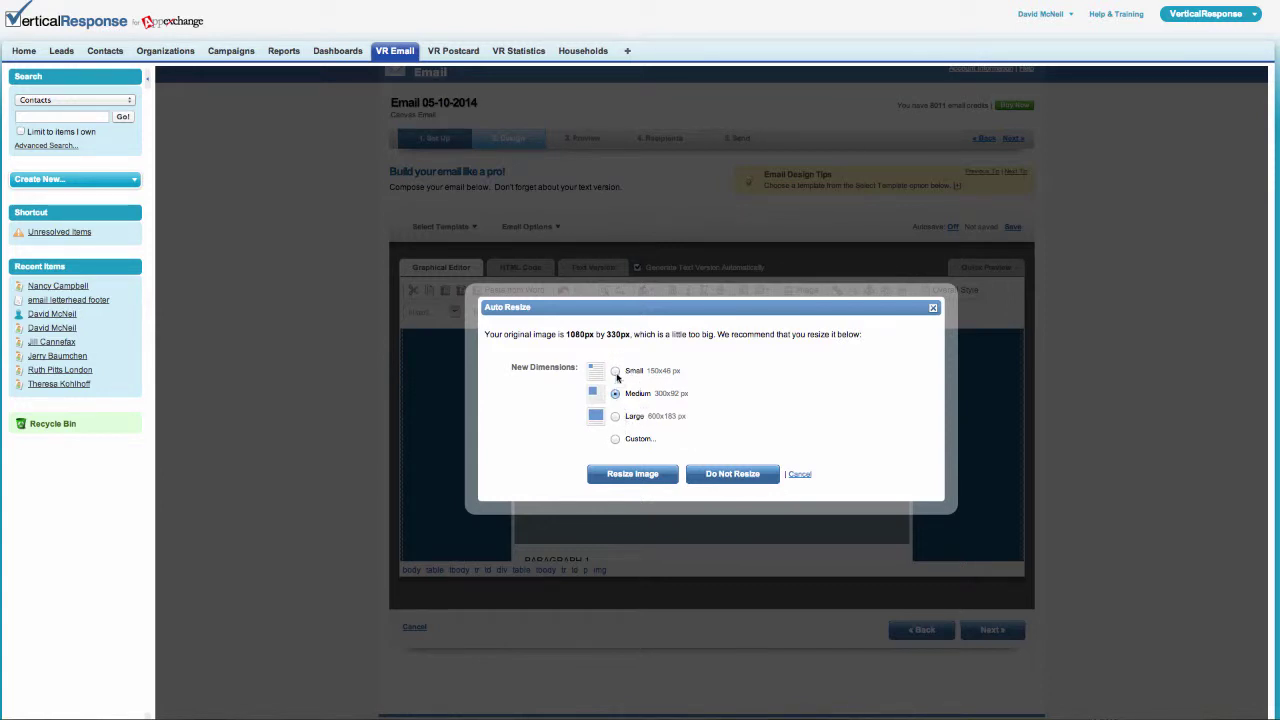
scroll(617, 377, up, 1)
scroll(600, 372, up, 1)
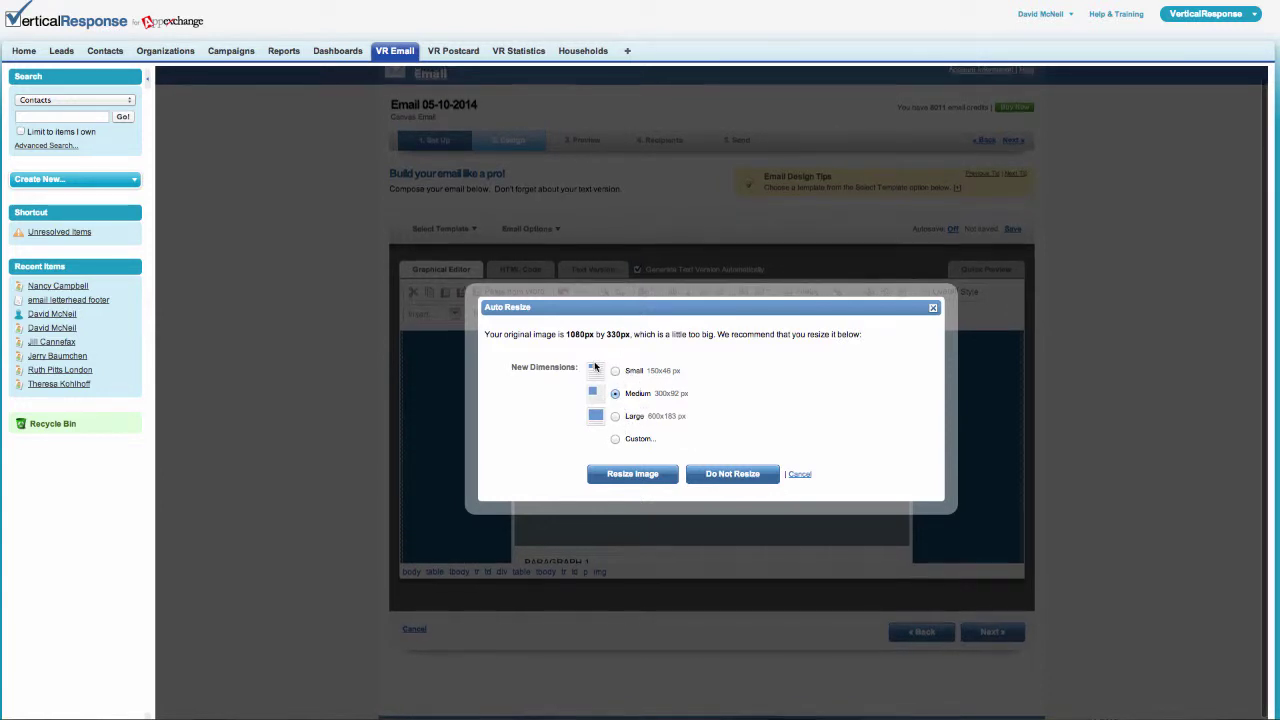
scroll(612, 388, up, 1)
scroll(615, 392, up, 1)
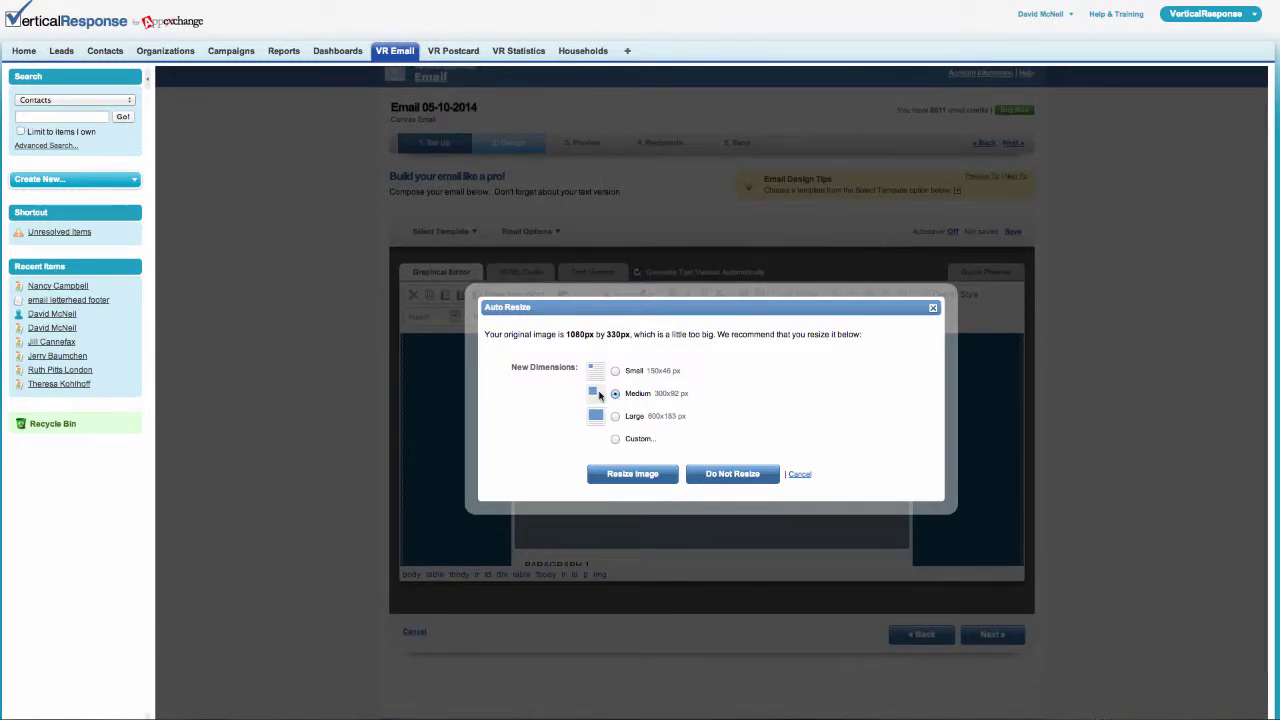
scroll(610, 396, down, 1)
click(615, 416)
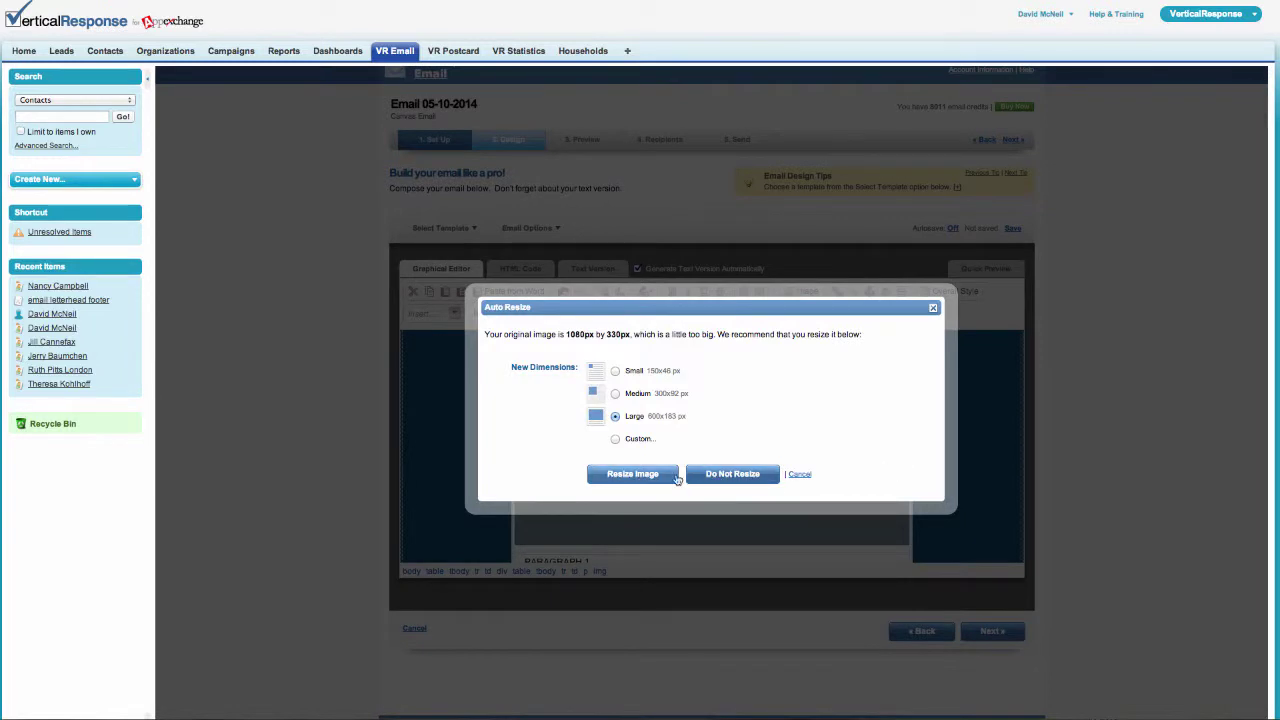
click(640, 478)
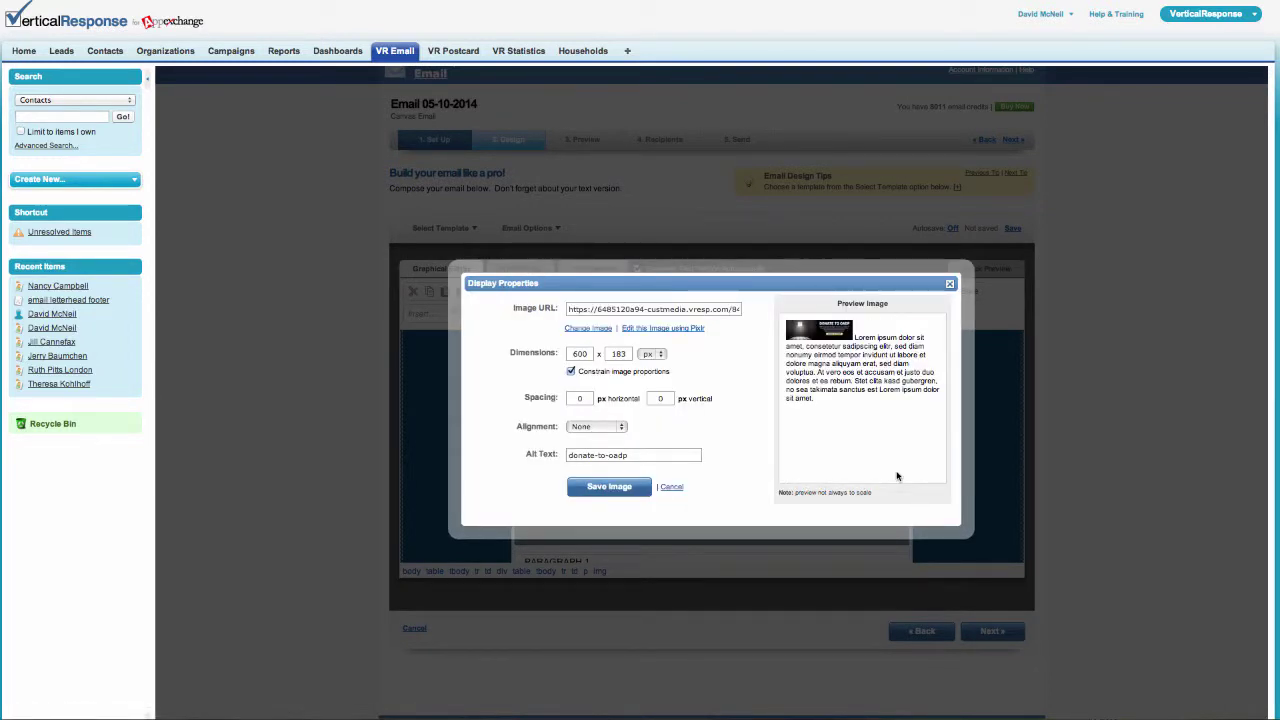
Try Left alignment for the uploaded image, and return its alignment to None.
click(620, 426)
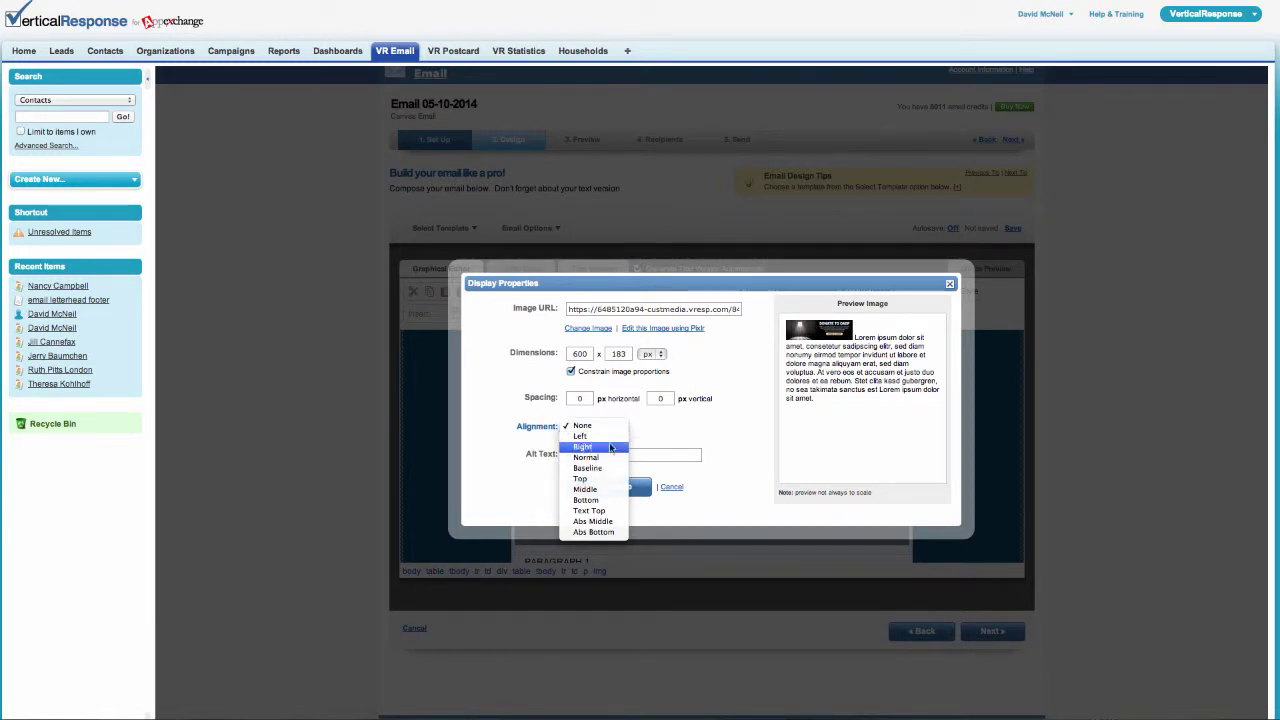
click(643, 443)
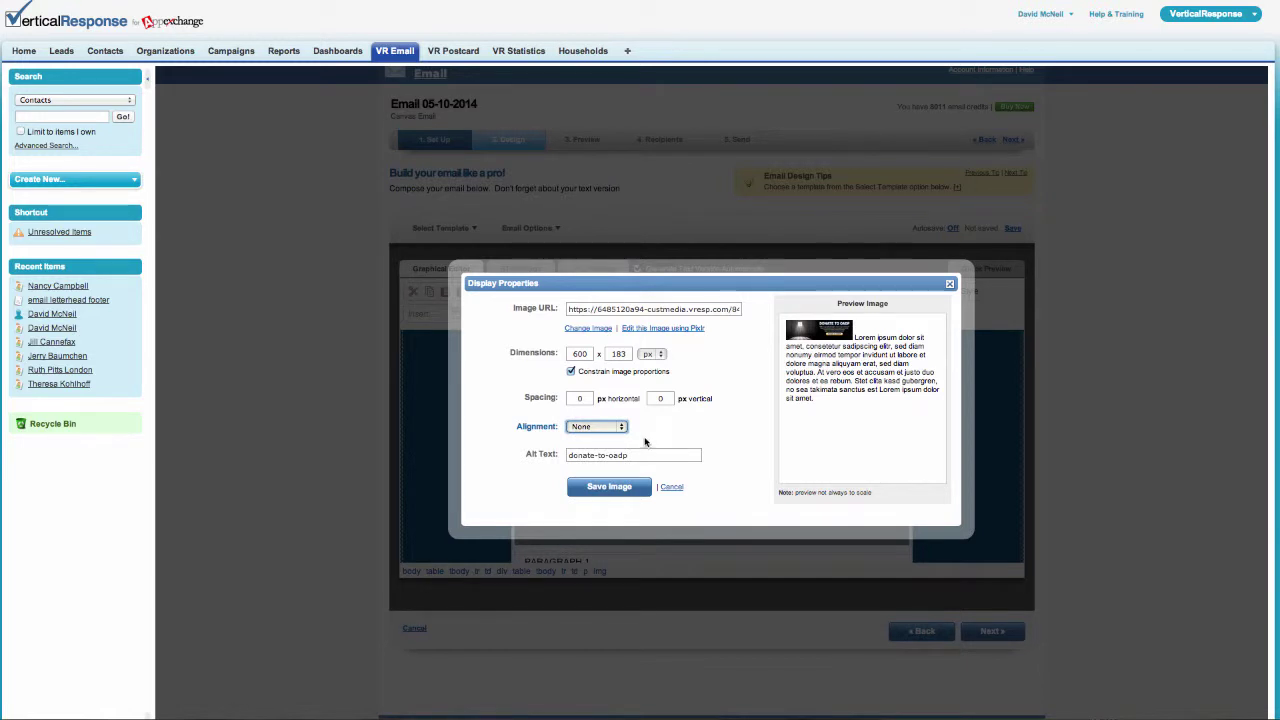
click(623, 430)
click(605, 438)
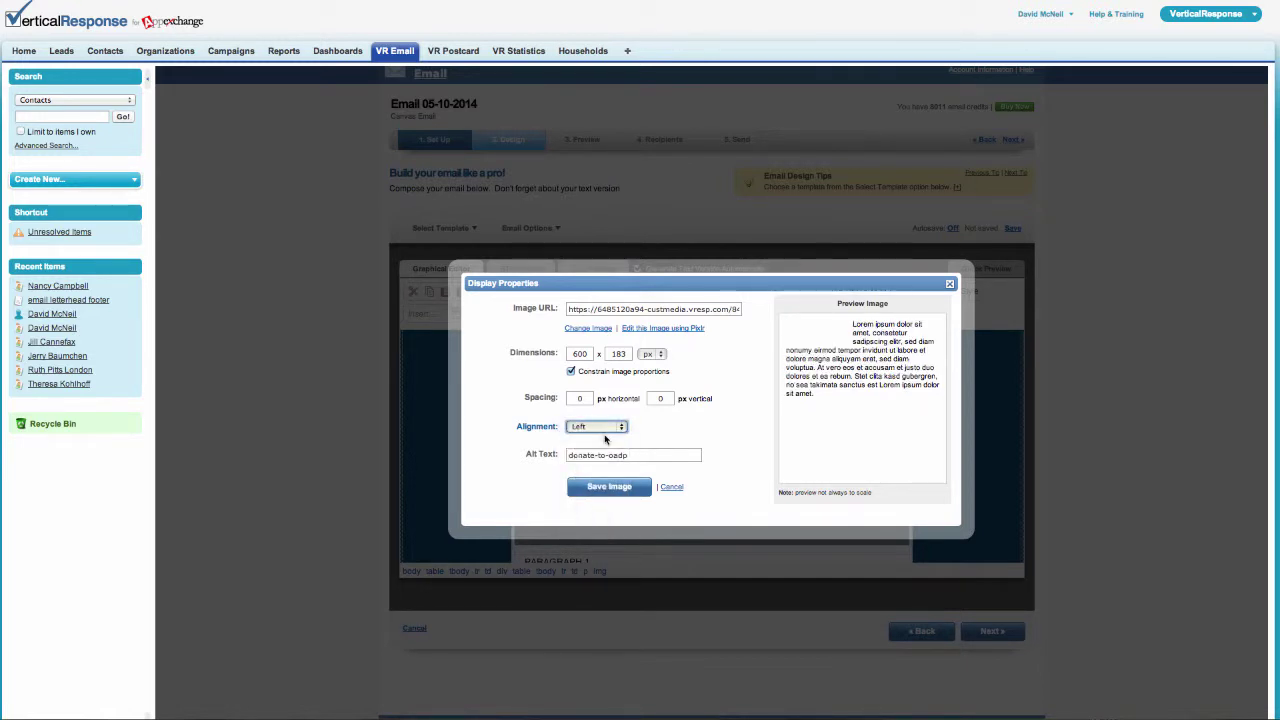
click(619, 429)
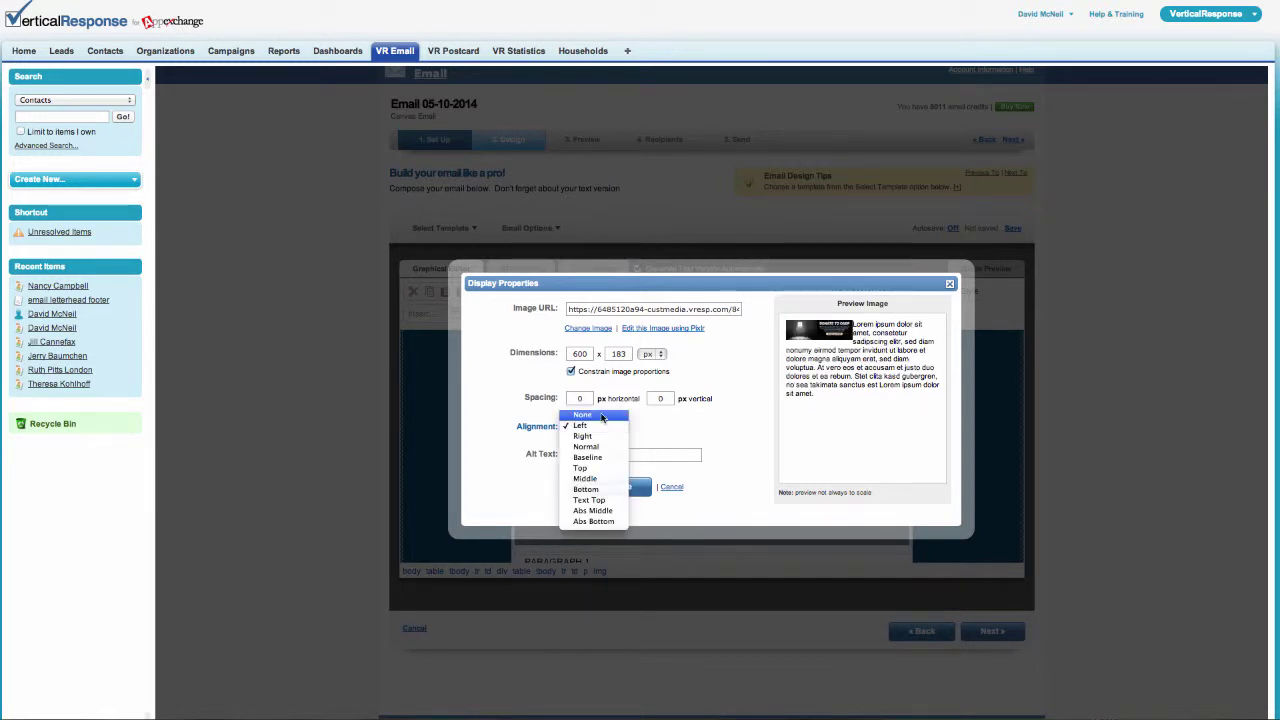
click(603, 418)
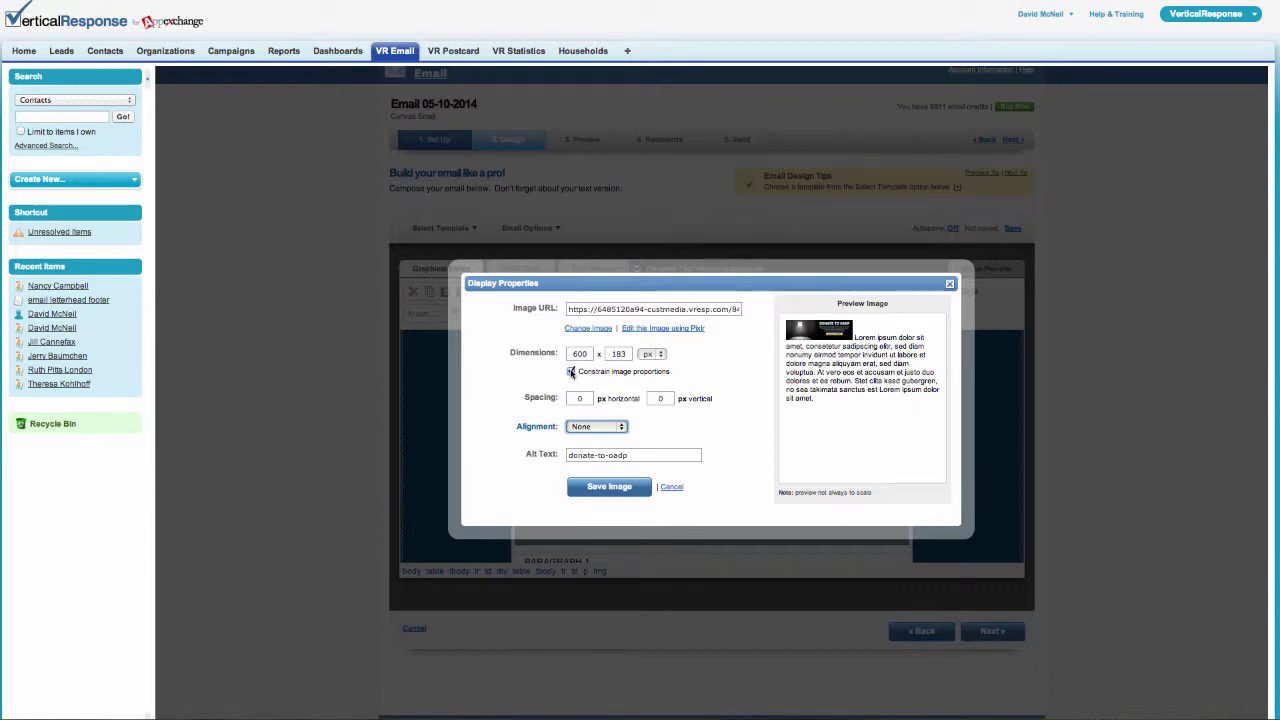
Set the image width to 300 px with the image proportions constrained.
double_click(589, 354)
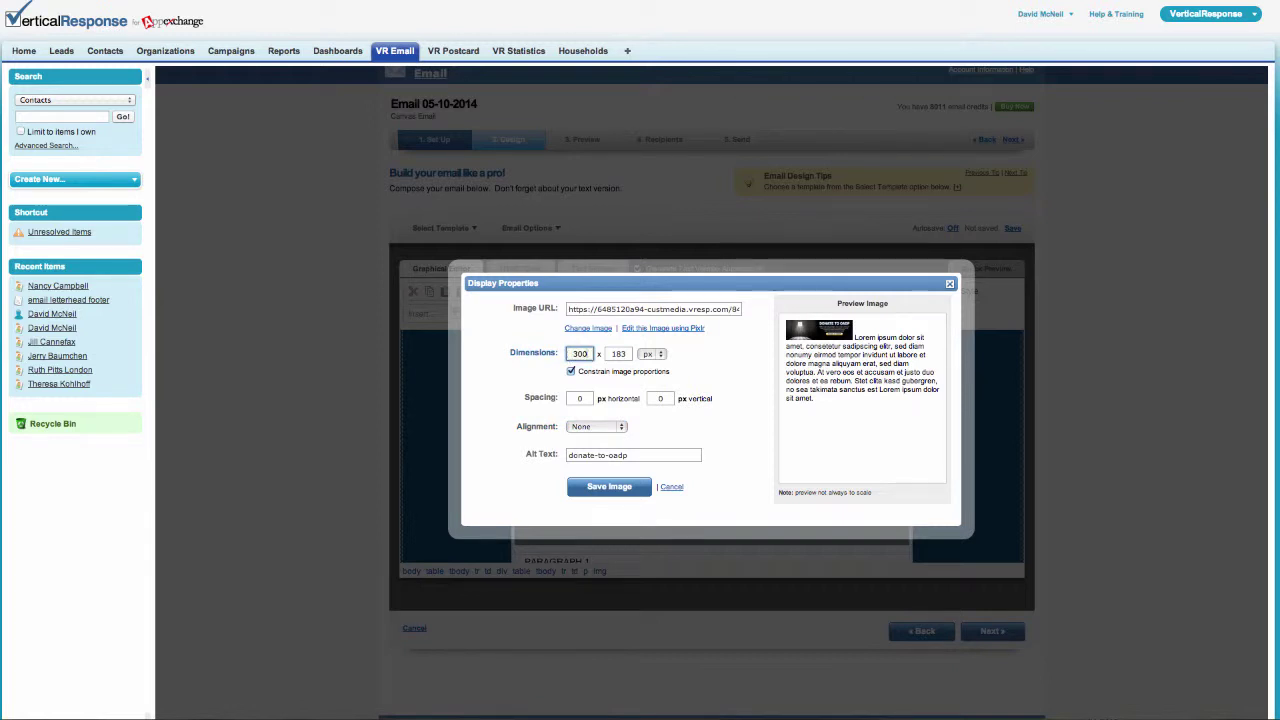
text(300)
key(Tab)
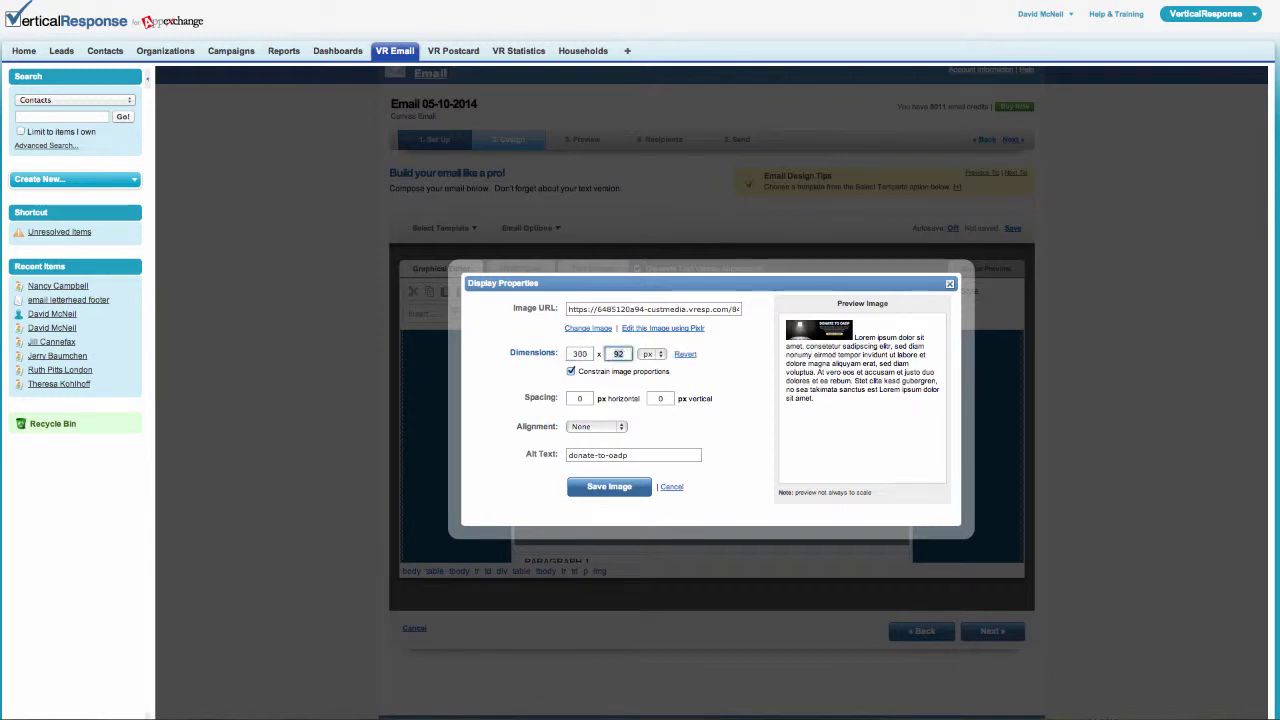
Set the donate-to-oadp image width to 600 px with proportions constrained, and save the image settings.
double_click(584, 354)
text(60)
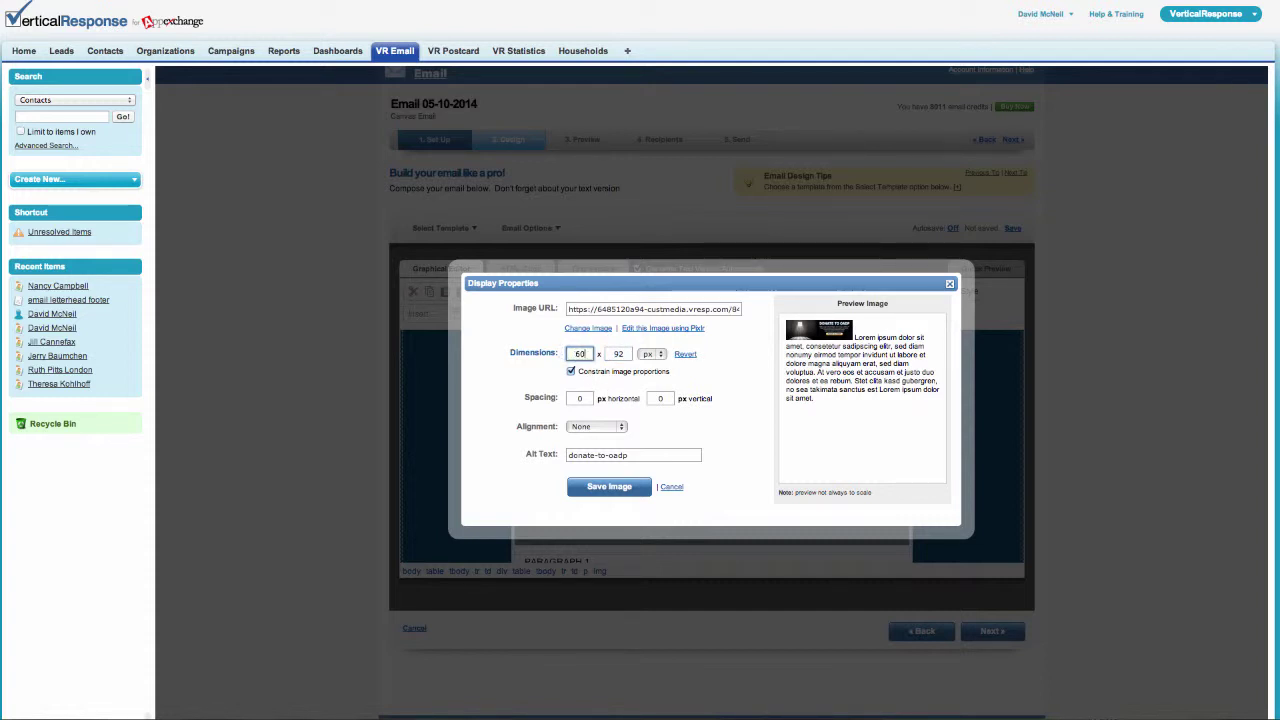
key(Tab)
click(677, 429)
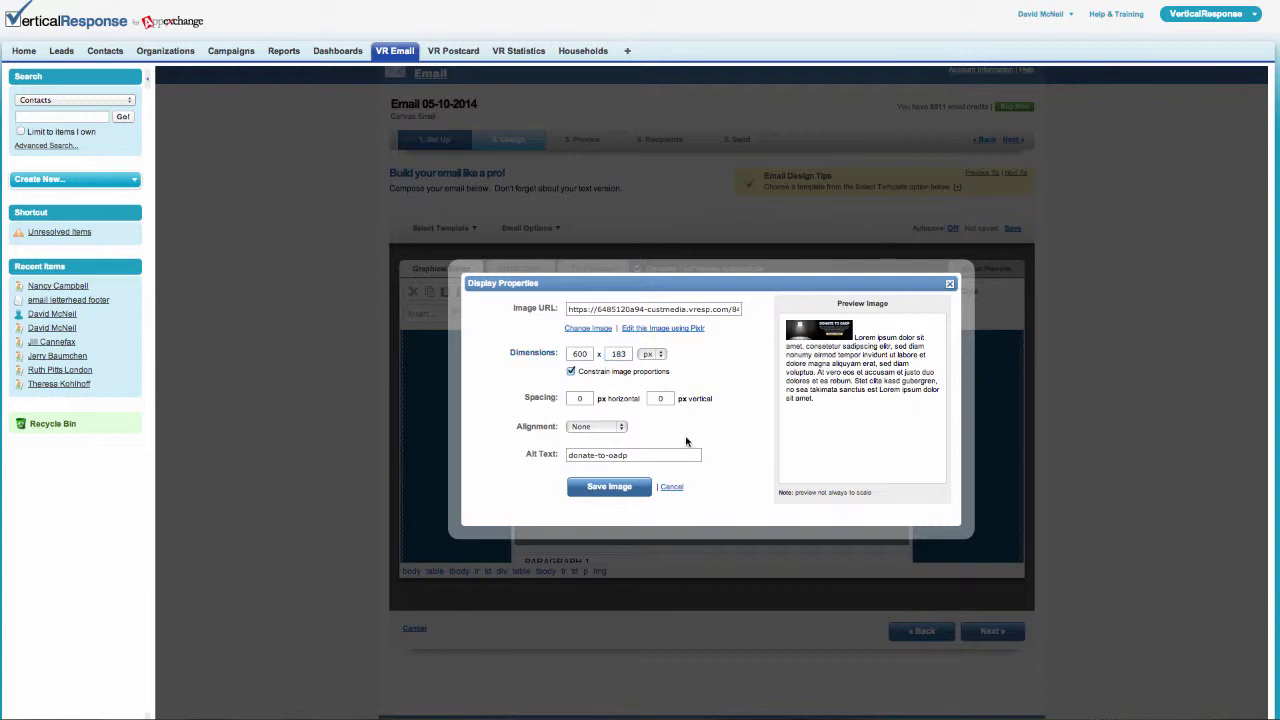
click(608, 489)
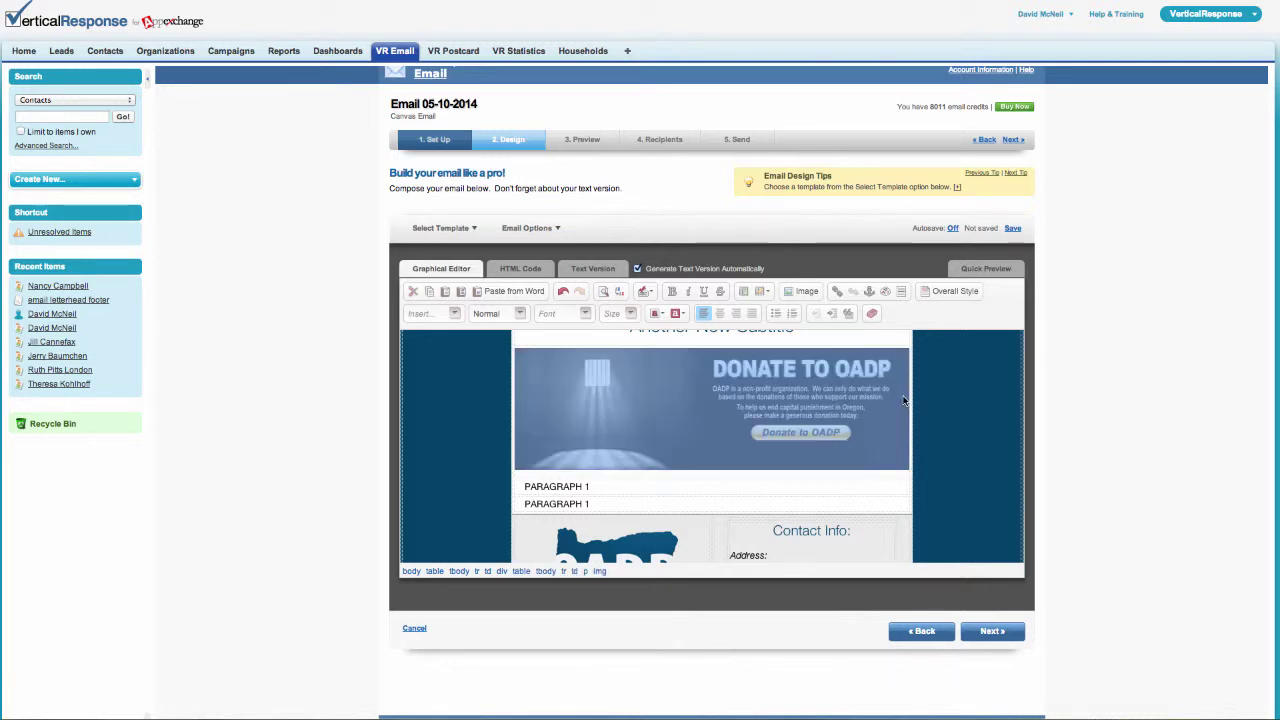
click(836, 291)
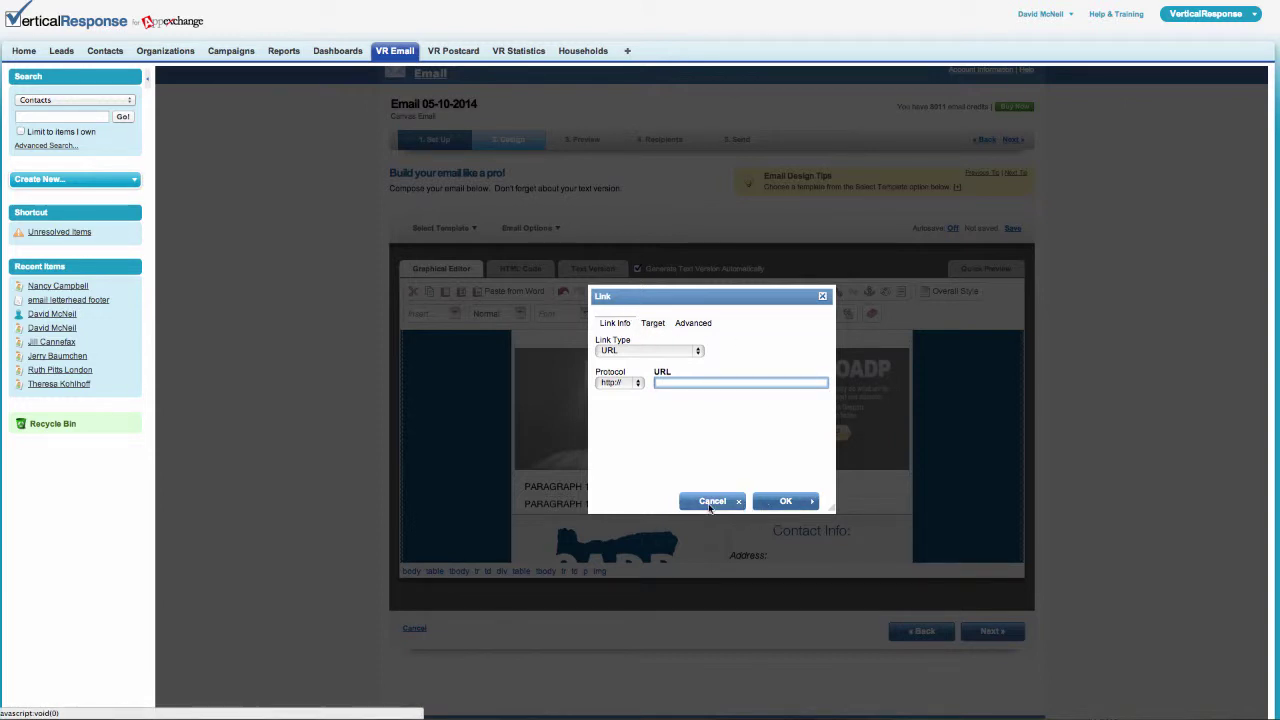
click(740, 504)
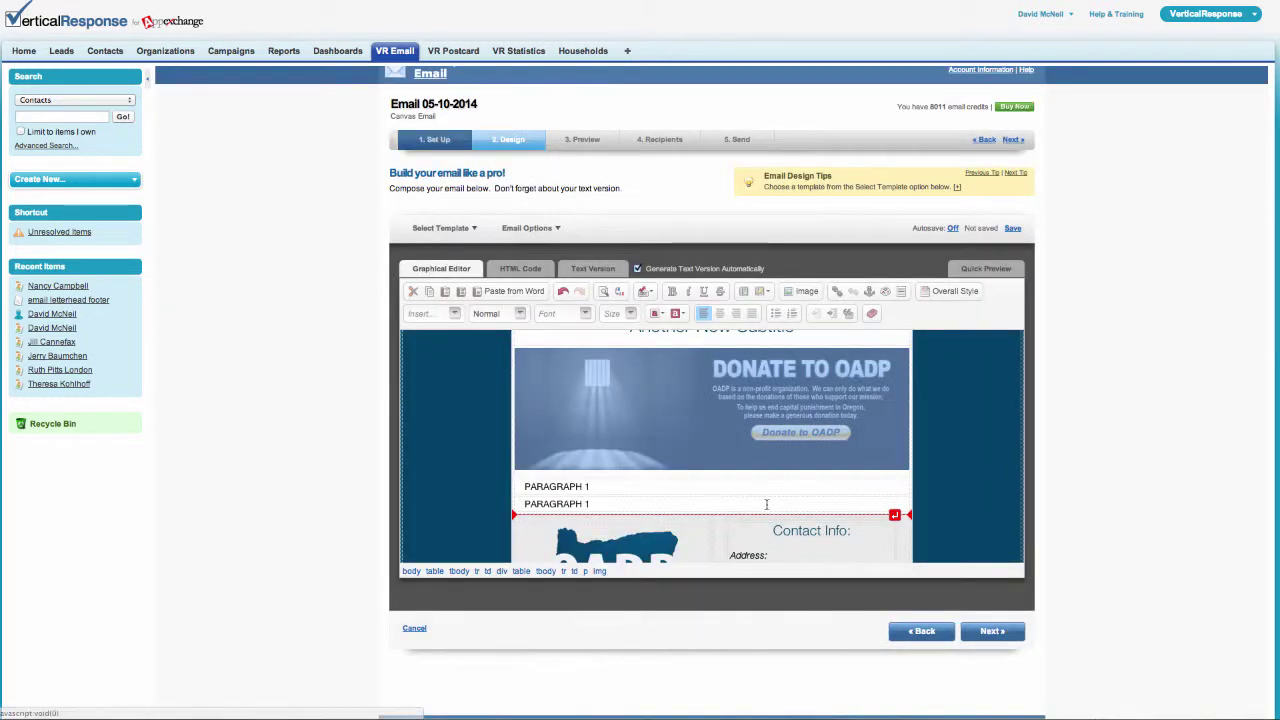
click(836, 291)
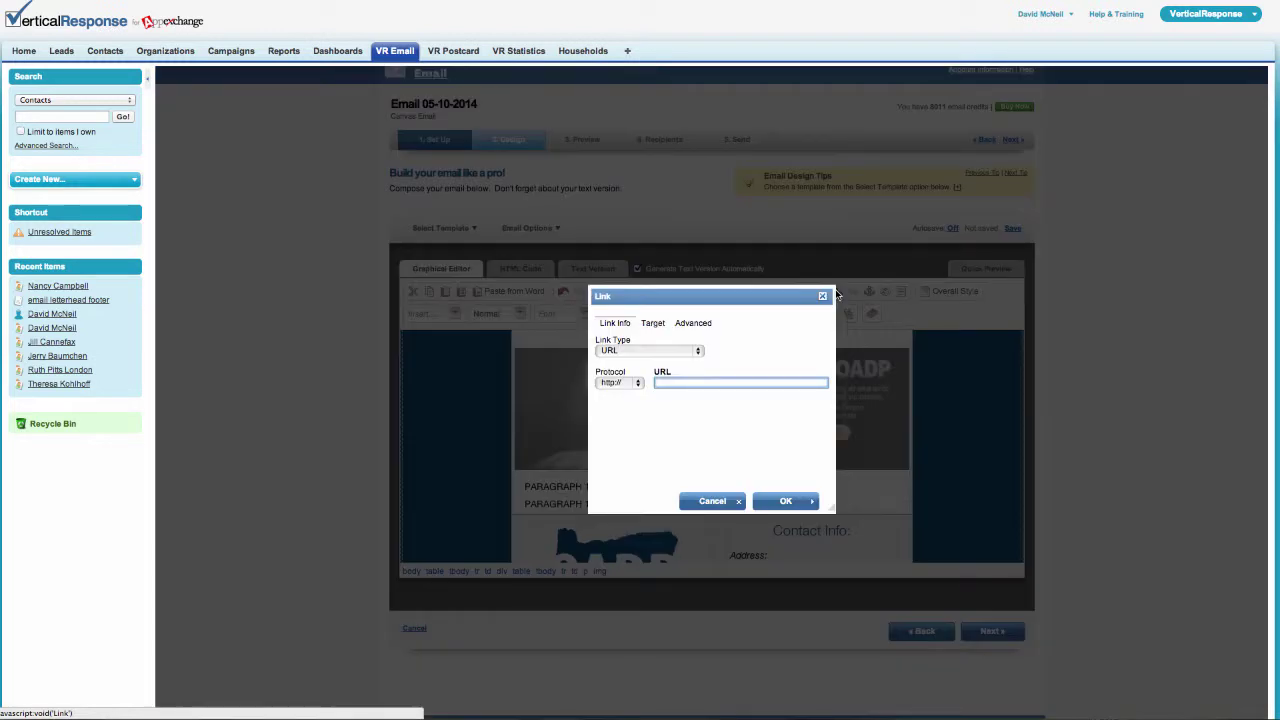
click(623, 351)
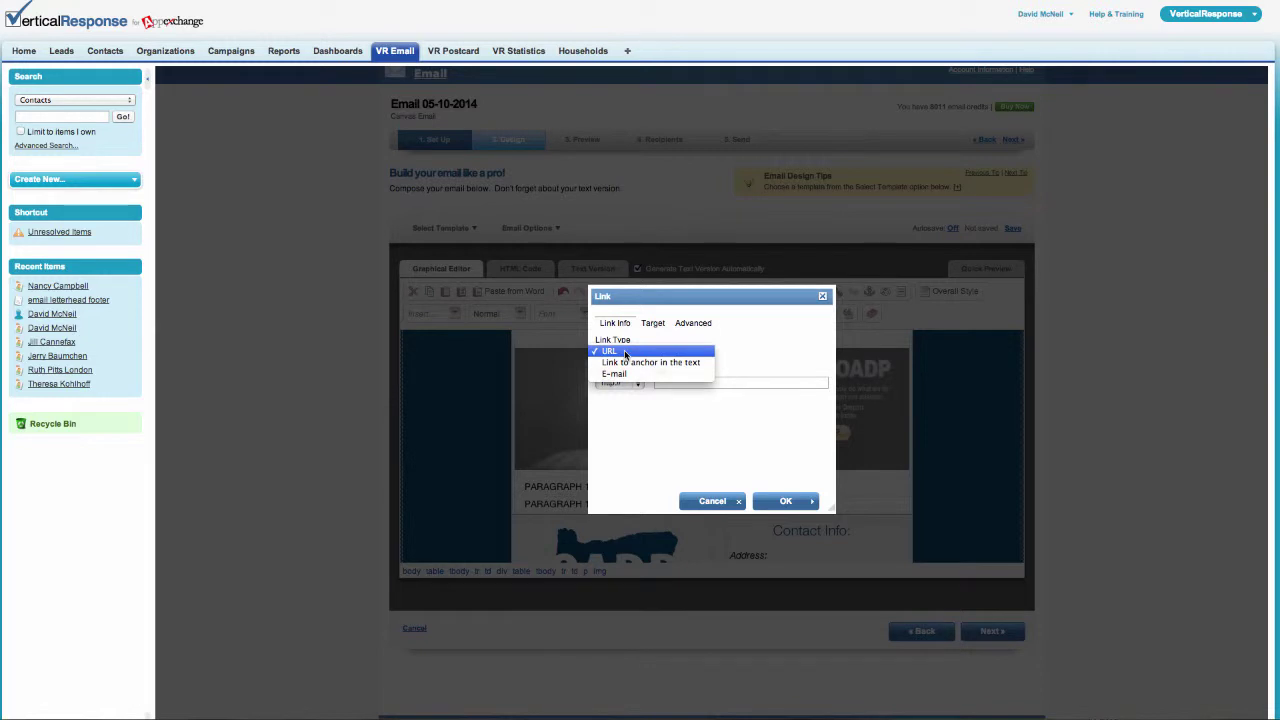
click(625, 352)
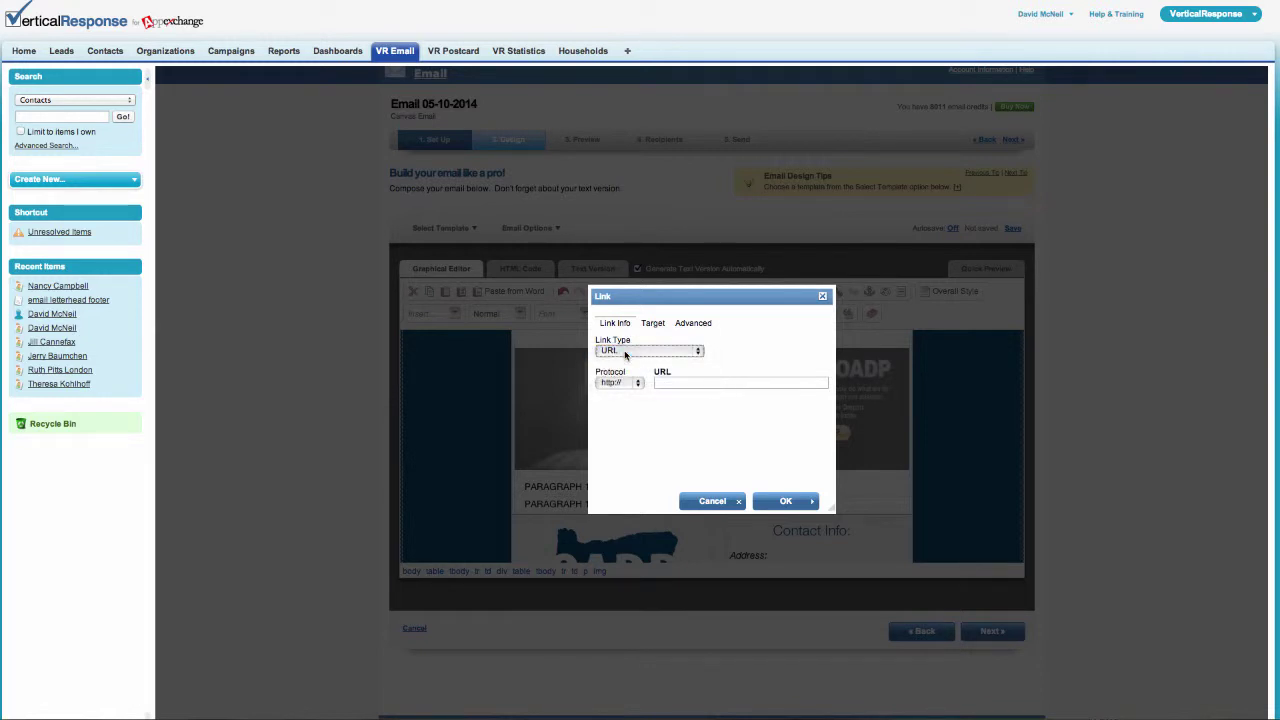
click(742, 384)
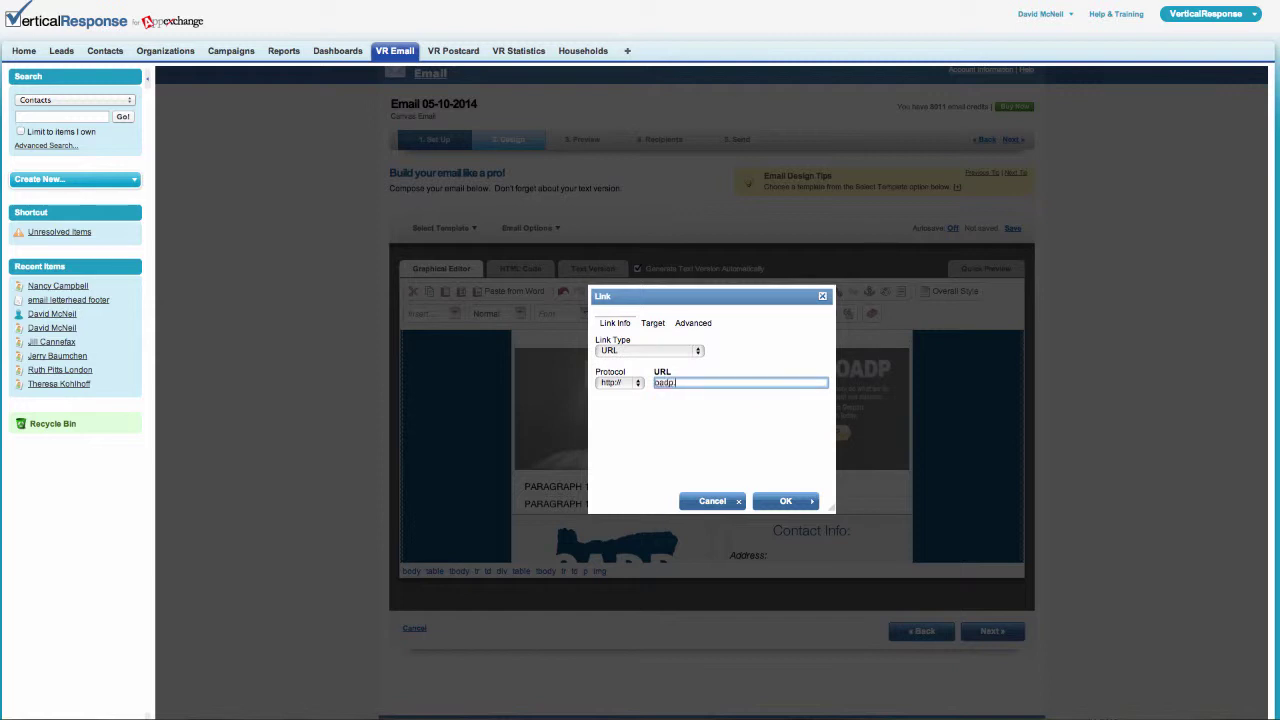
text(oadp.org)
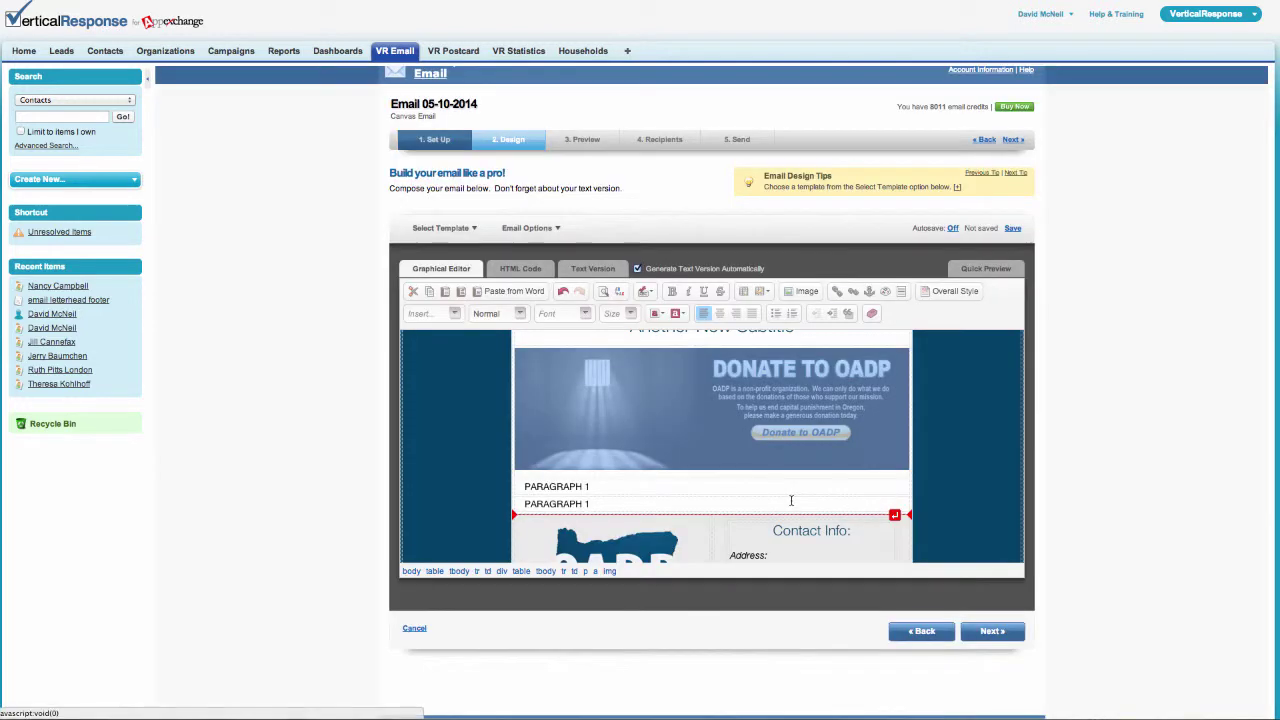
click(794, 502)
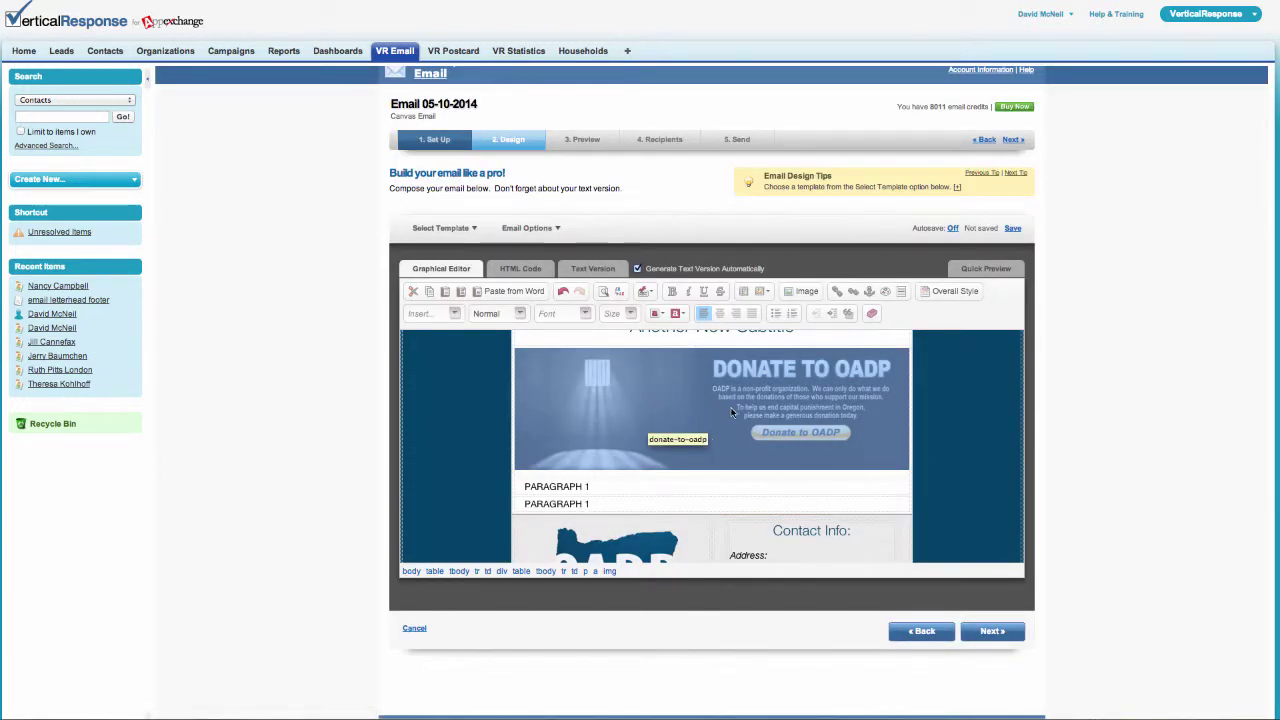
Review the email layout from the header through the donation image and paragraphs to the contact and footer sections.
scroll(816, 420, down, 5)
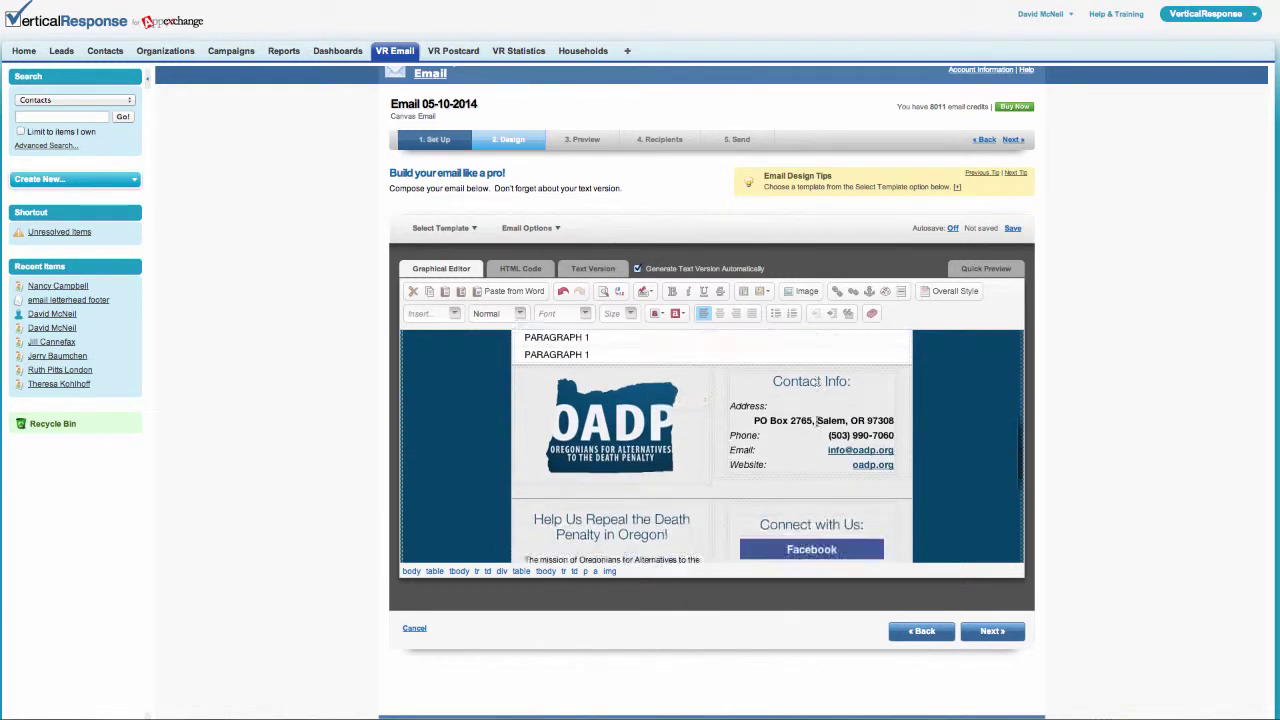
scroll(816, 420, down, 10)
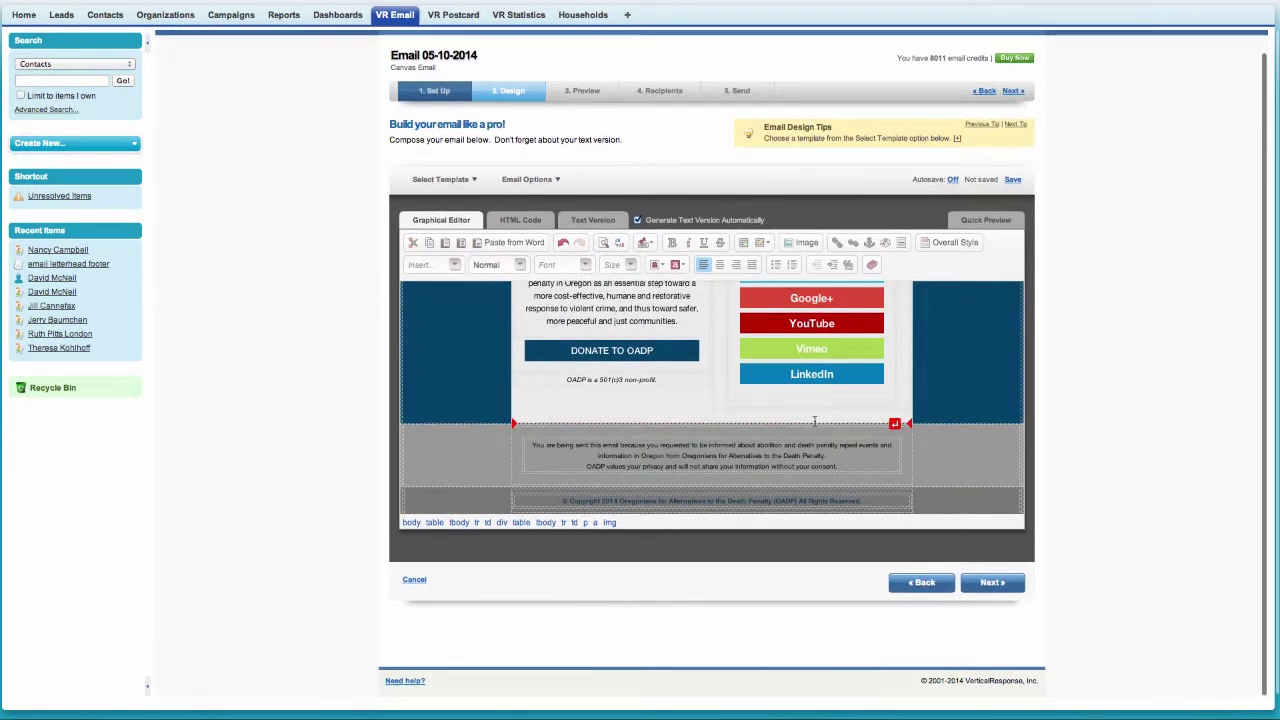
scroll(815, 421, up, 15)
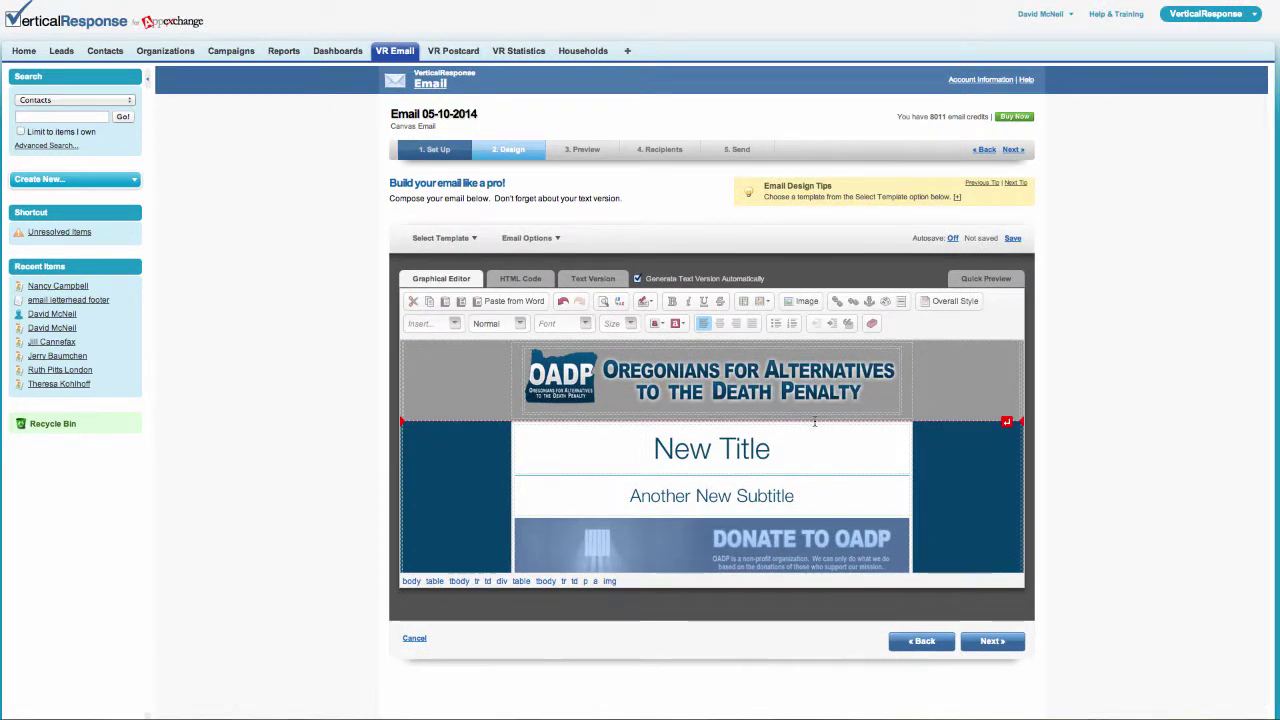
scroll(816, 472, down, 3)
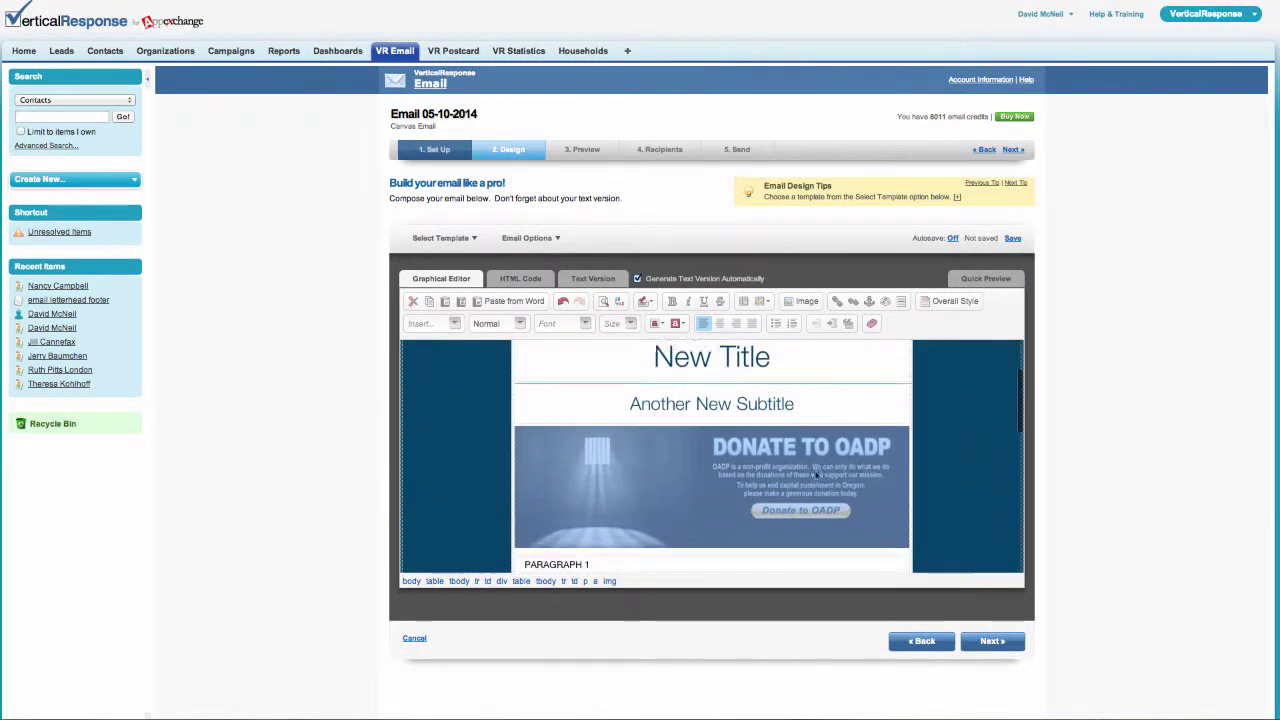
scroll(816, 474, down, 1)
scroll(816, 474, up, 1)
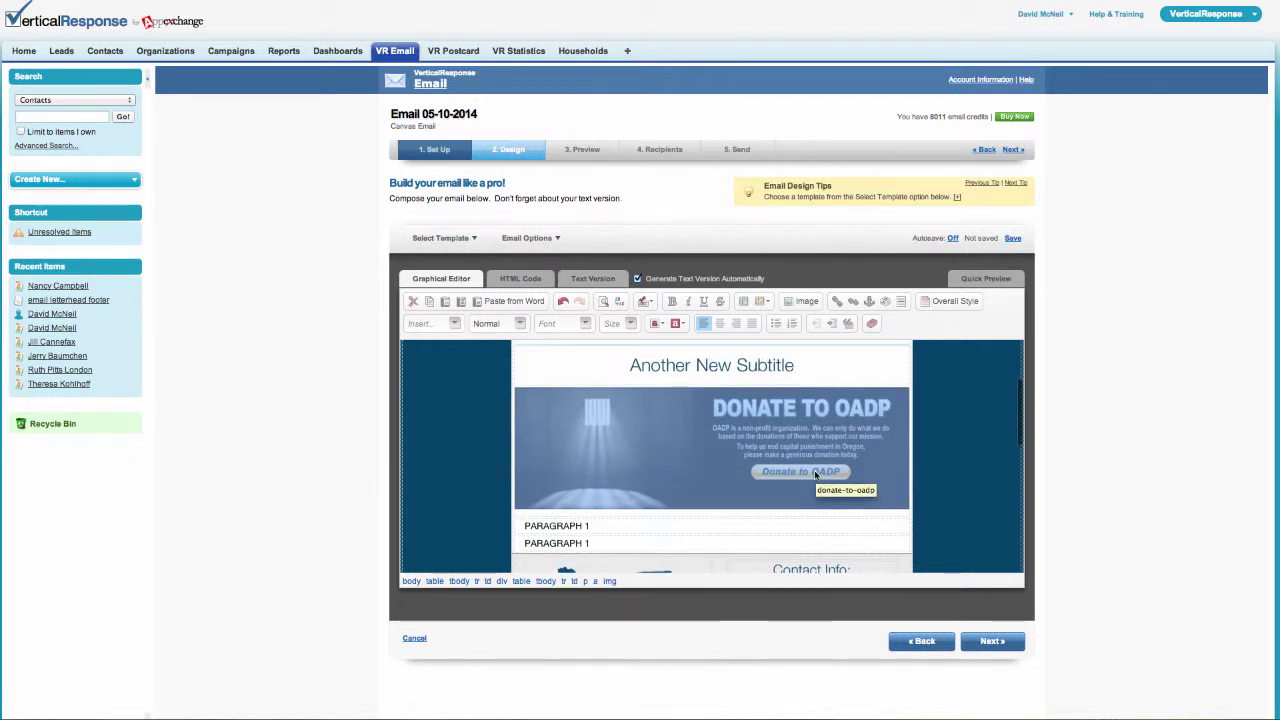
click(606, 530)
scroll(660, 510, down, 2)
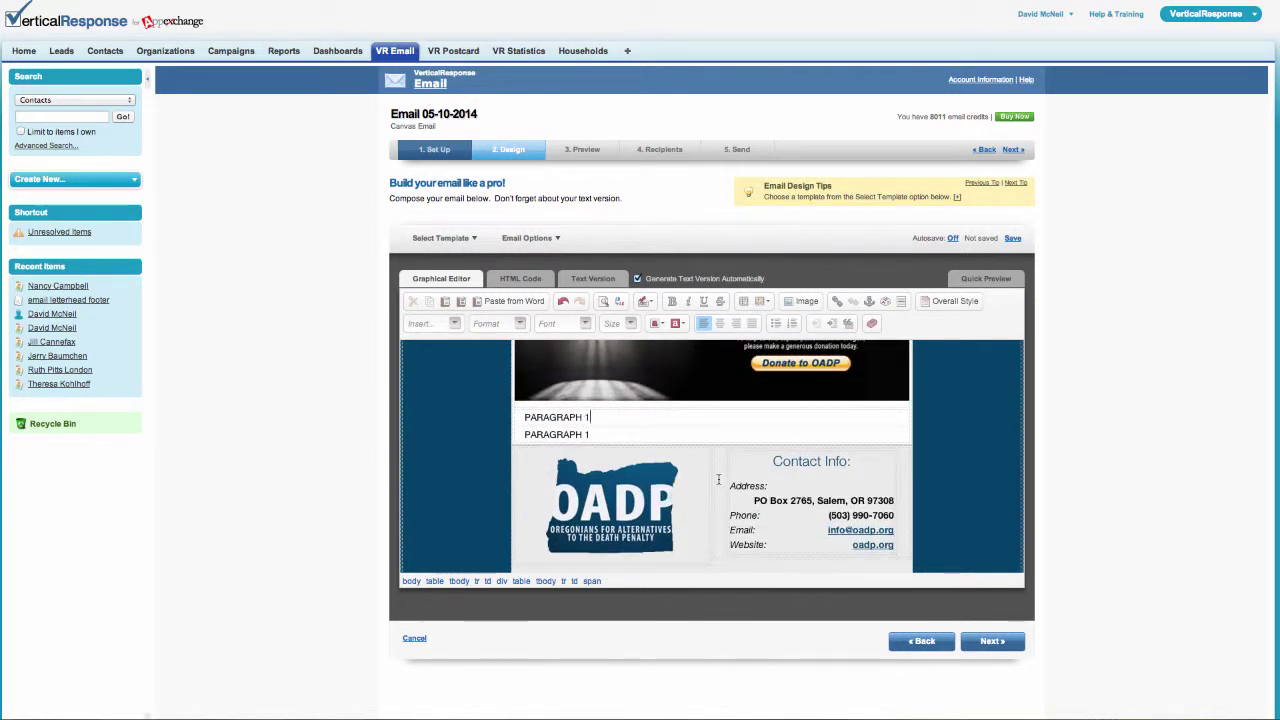
scroll(690, 446, down, 1)
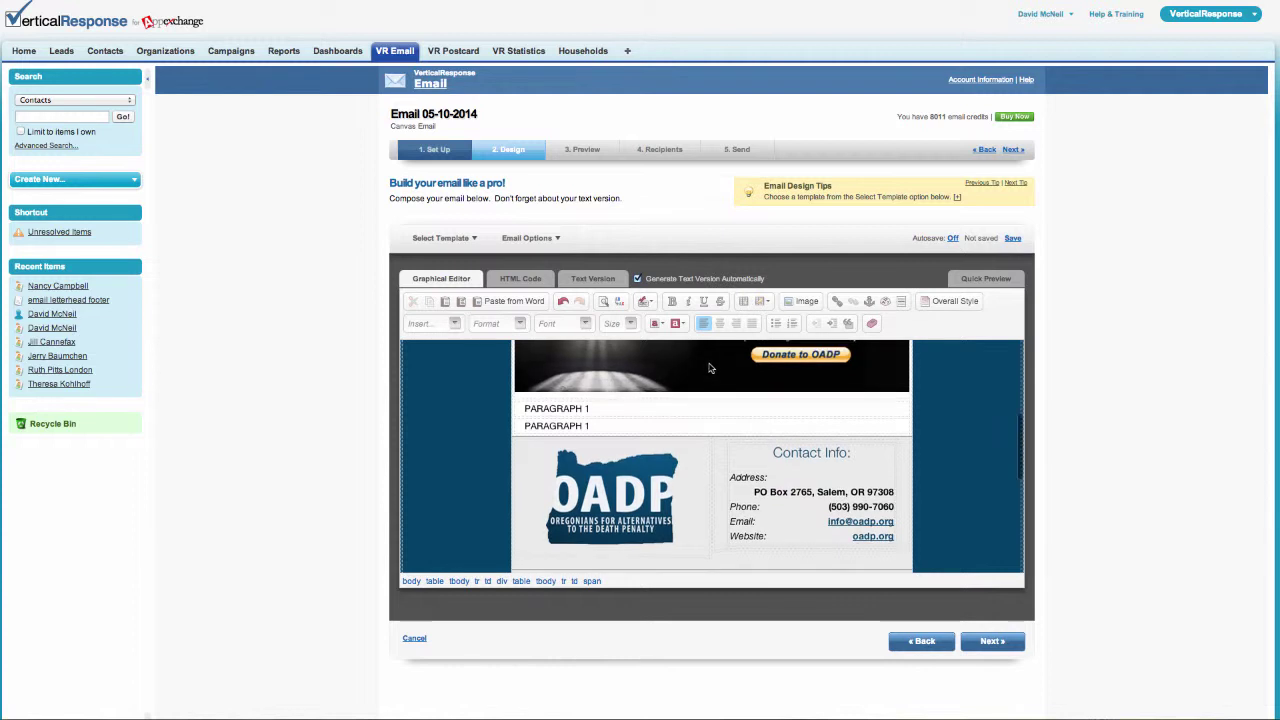
scroll(706, 368, up, 5)
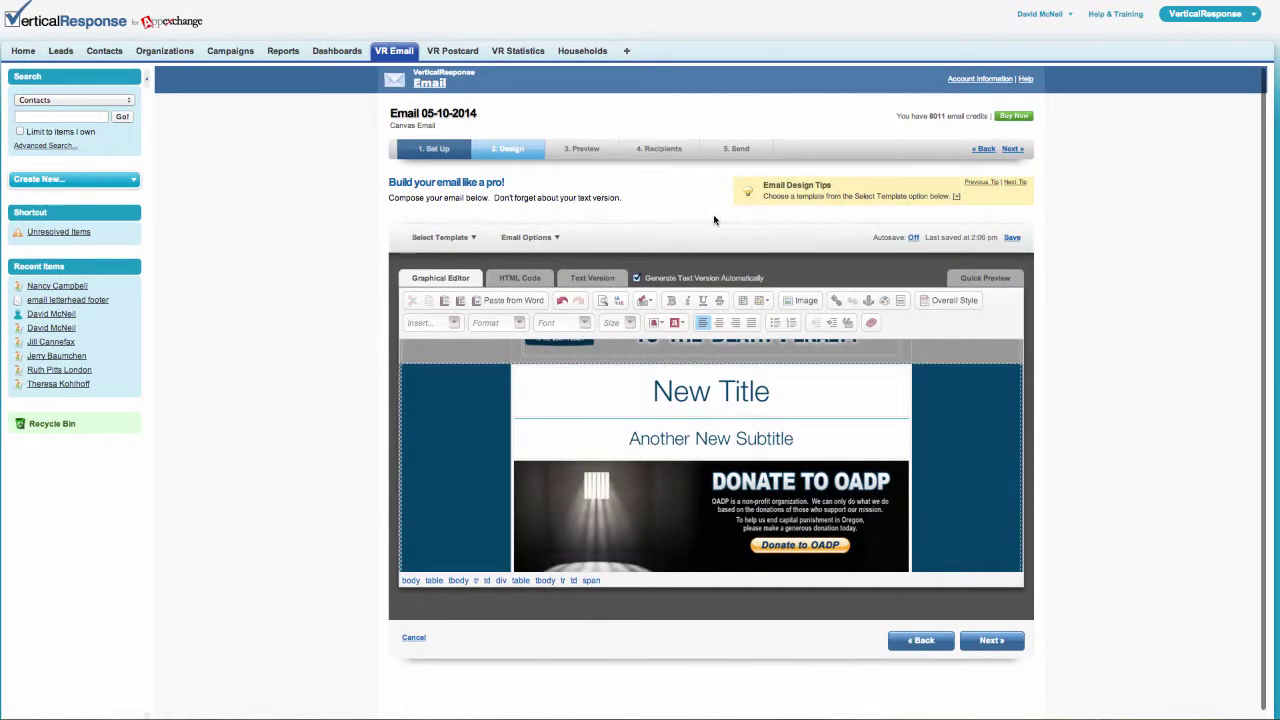
Examine the email's automatically generated text version and its HTML code, and return to the graphical view.
click(592, 280)
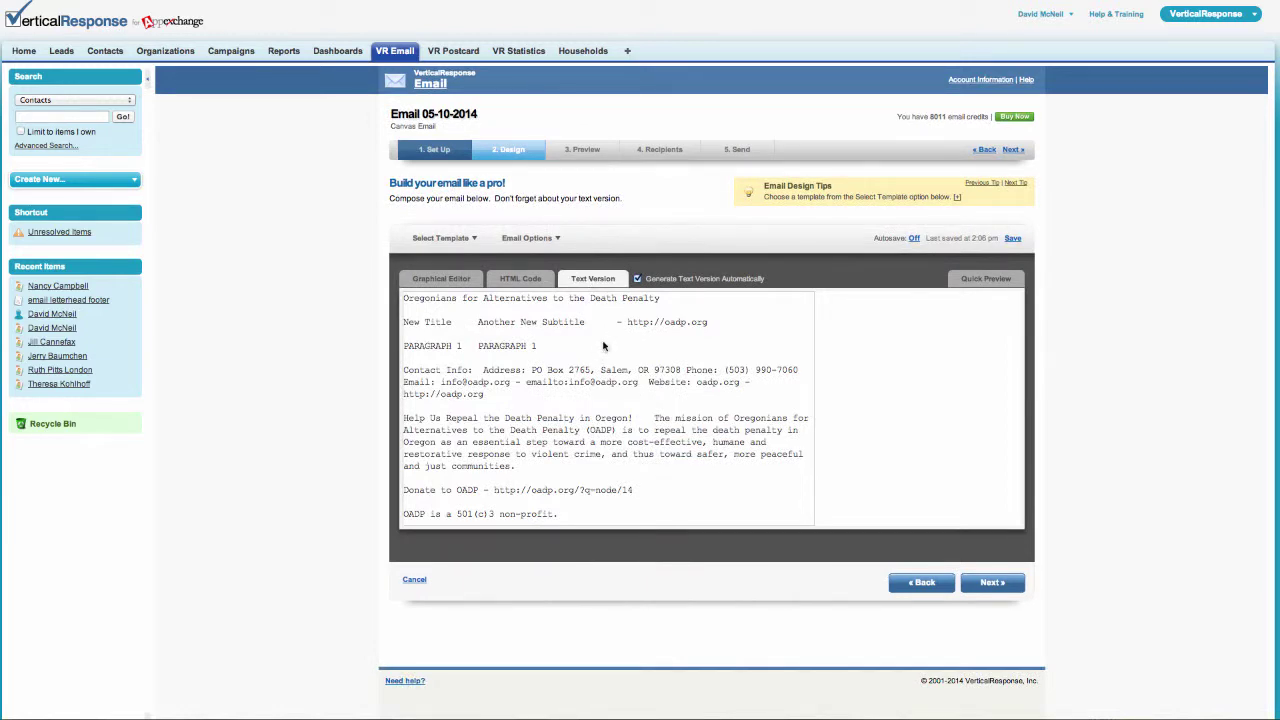
scroll(603, 346, down, 8)
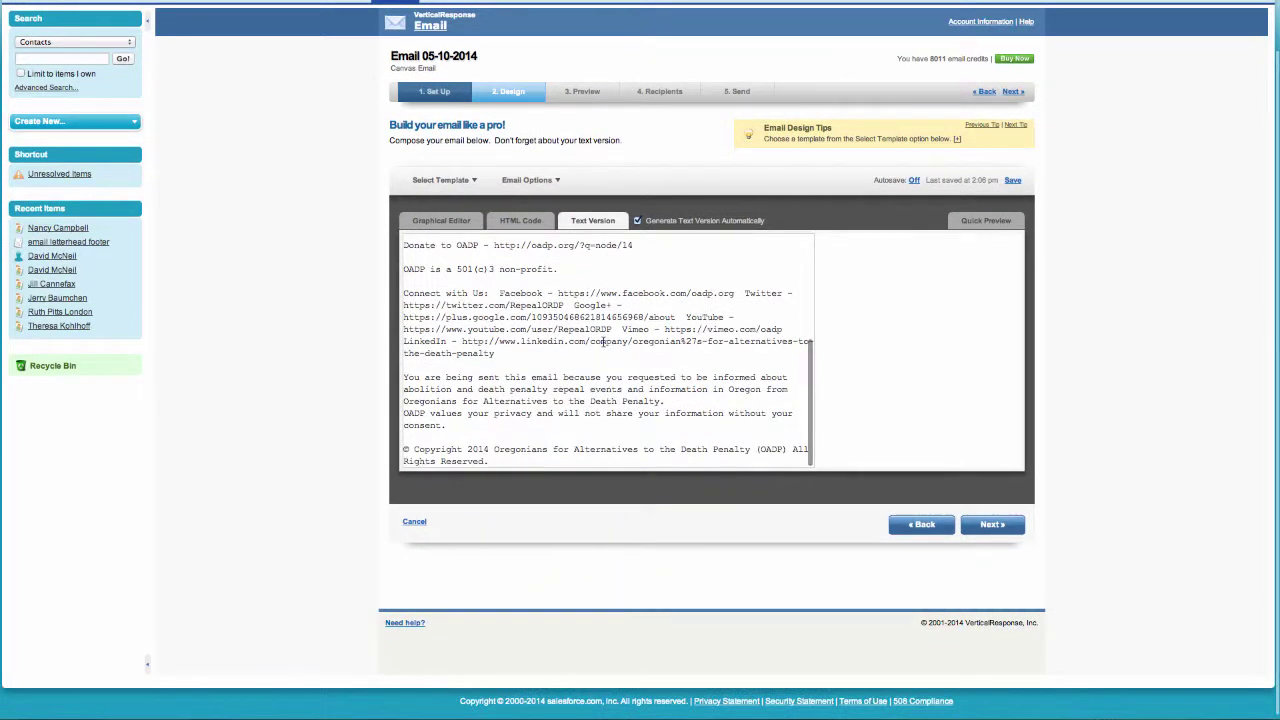
scroll(603, 343, up, 5)
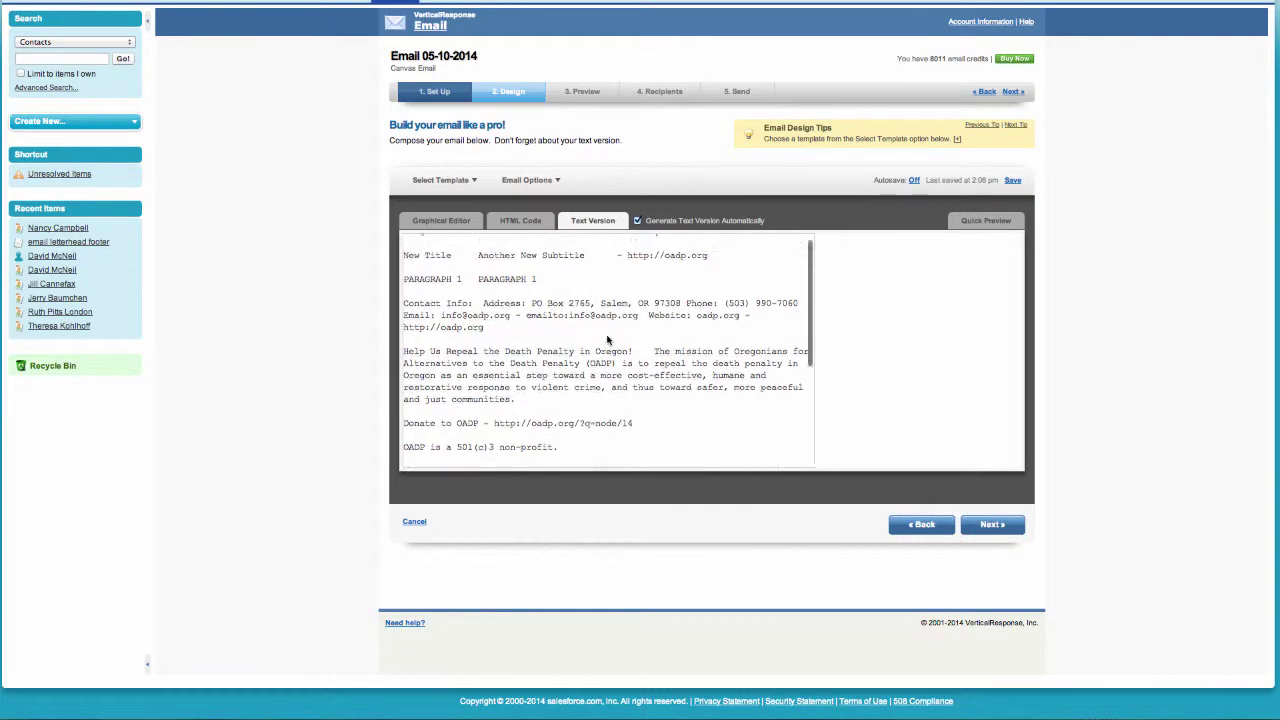
scroll(607, 340, up, 3)
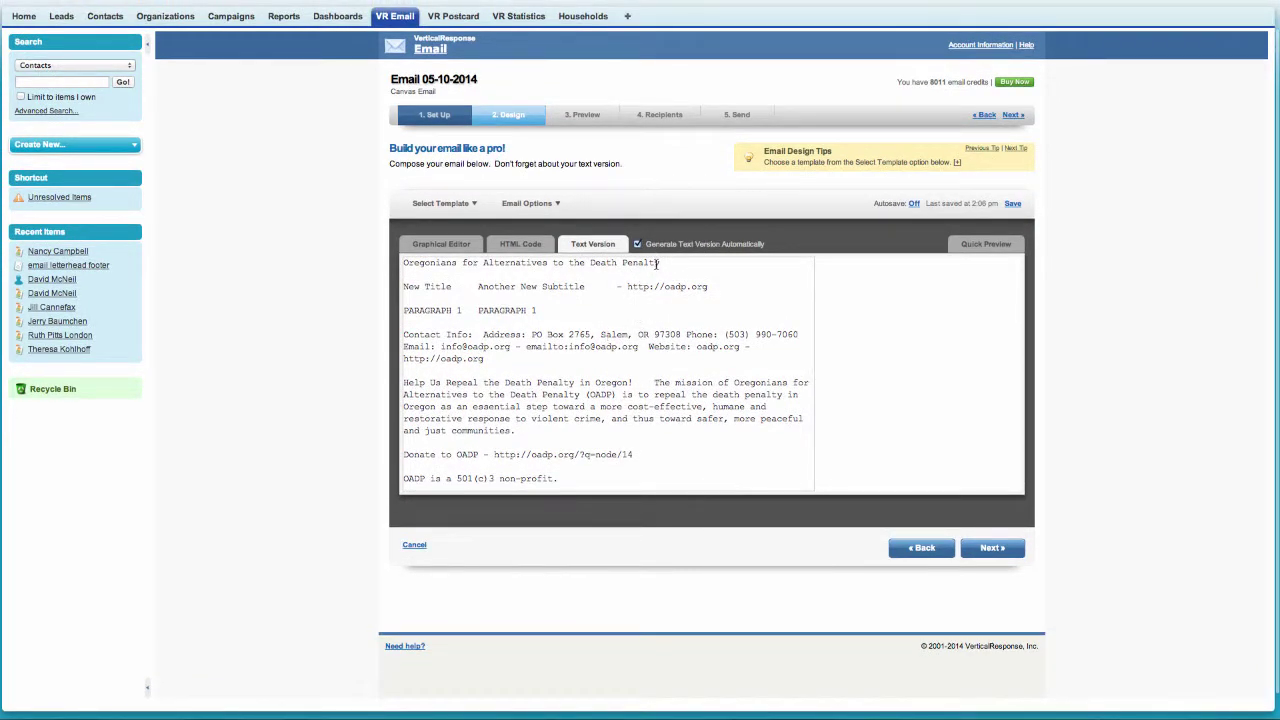
click(519, 243)
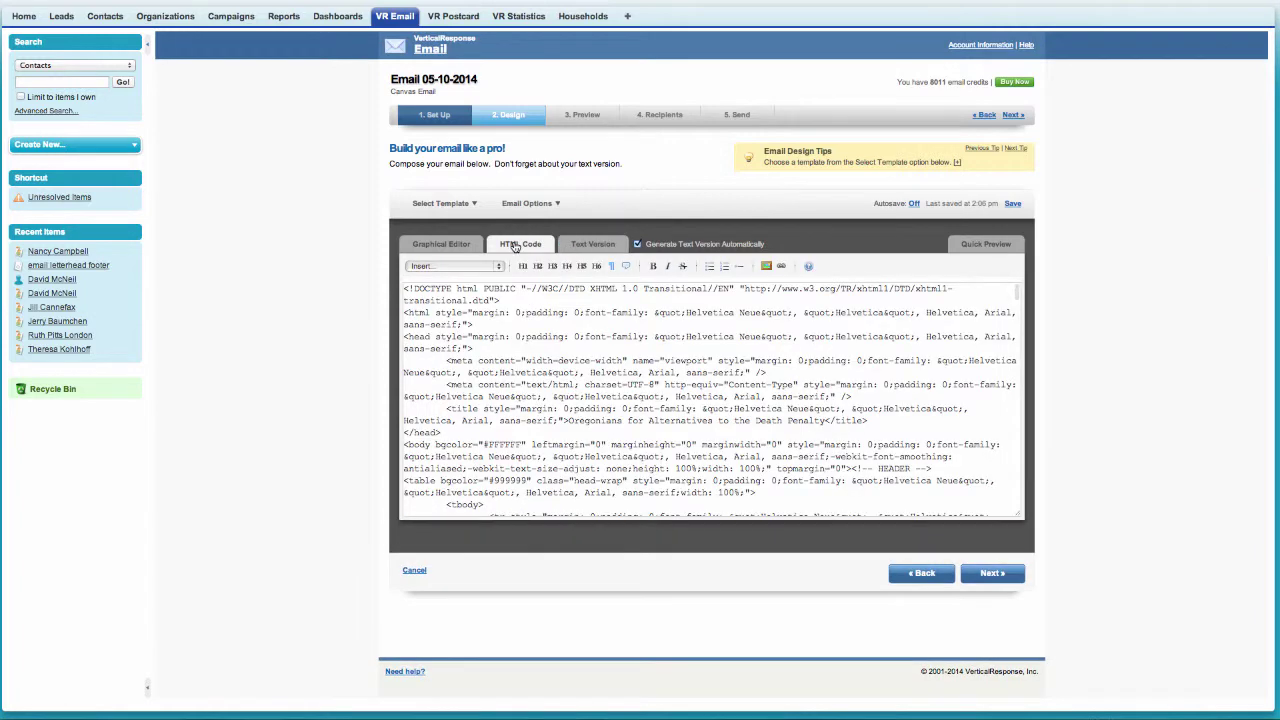
click(453, 246)
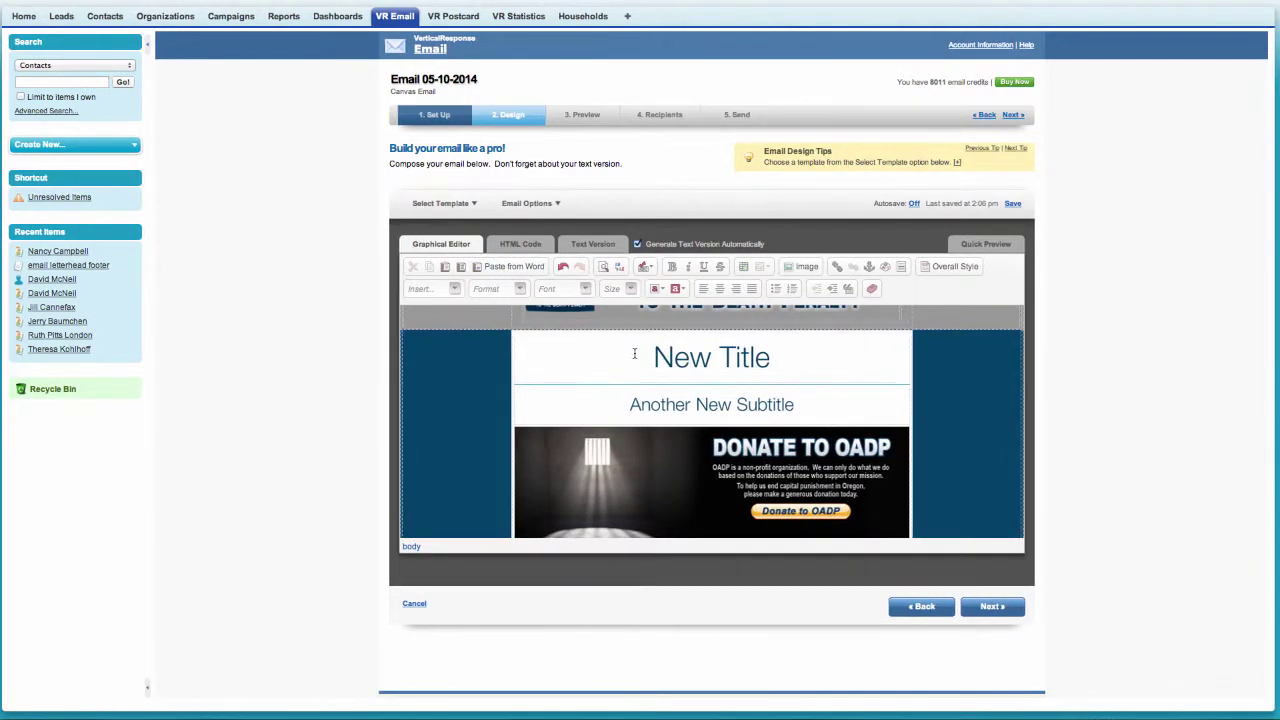
scroll(700, 354, up, 3)
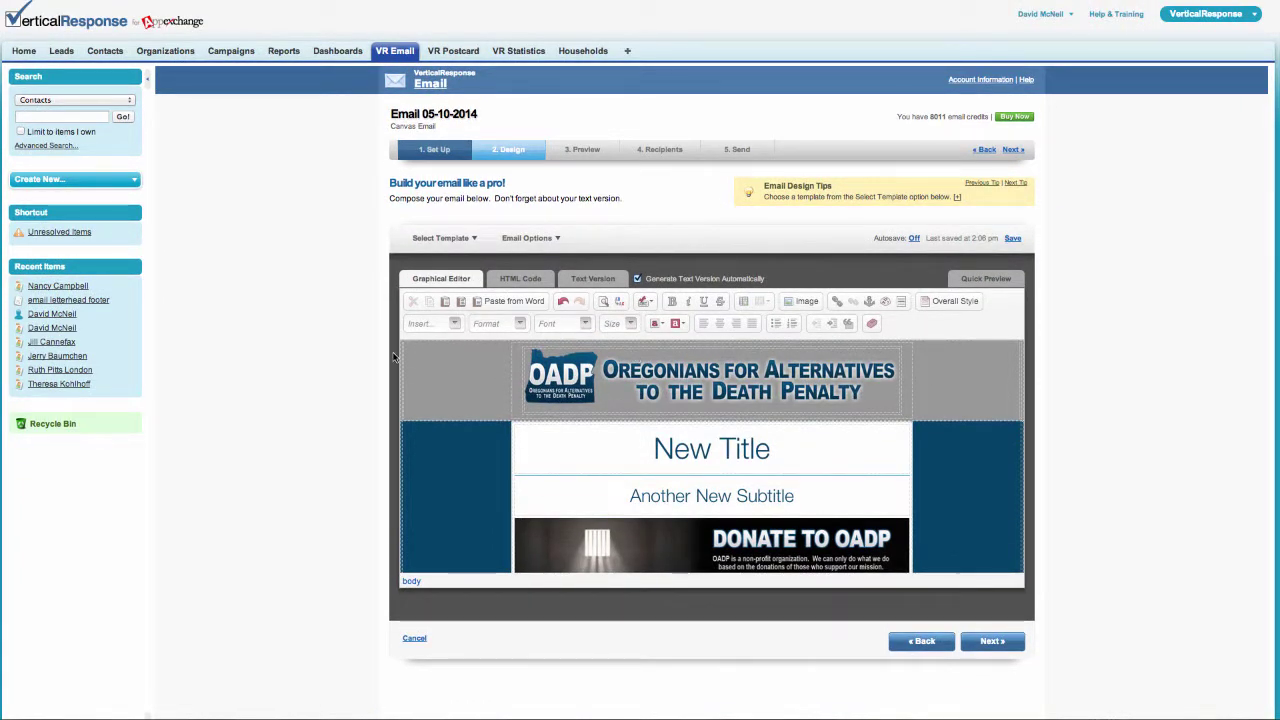
Turn off automatic text version generation and delete the "Oregonians for Alternatives to the Death Penalty" line from the text version.
click(585, 279)
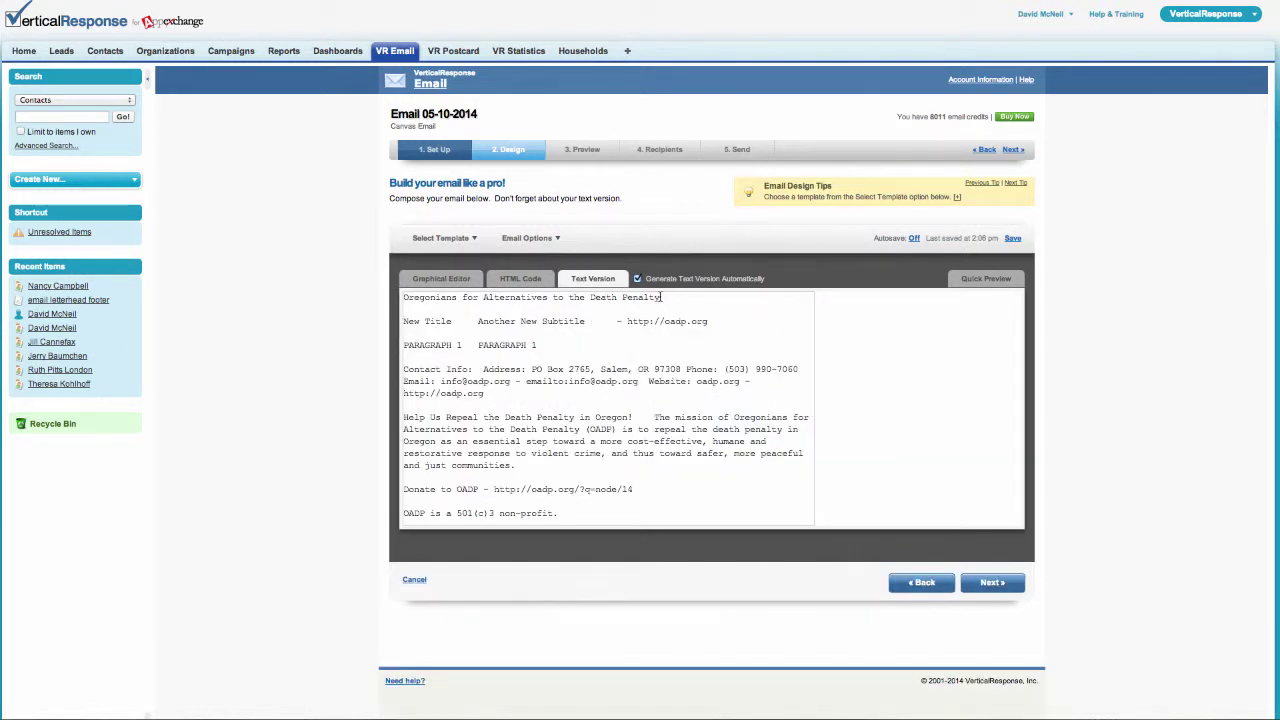
drag(661, 297, 413, 304)
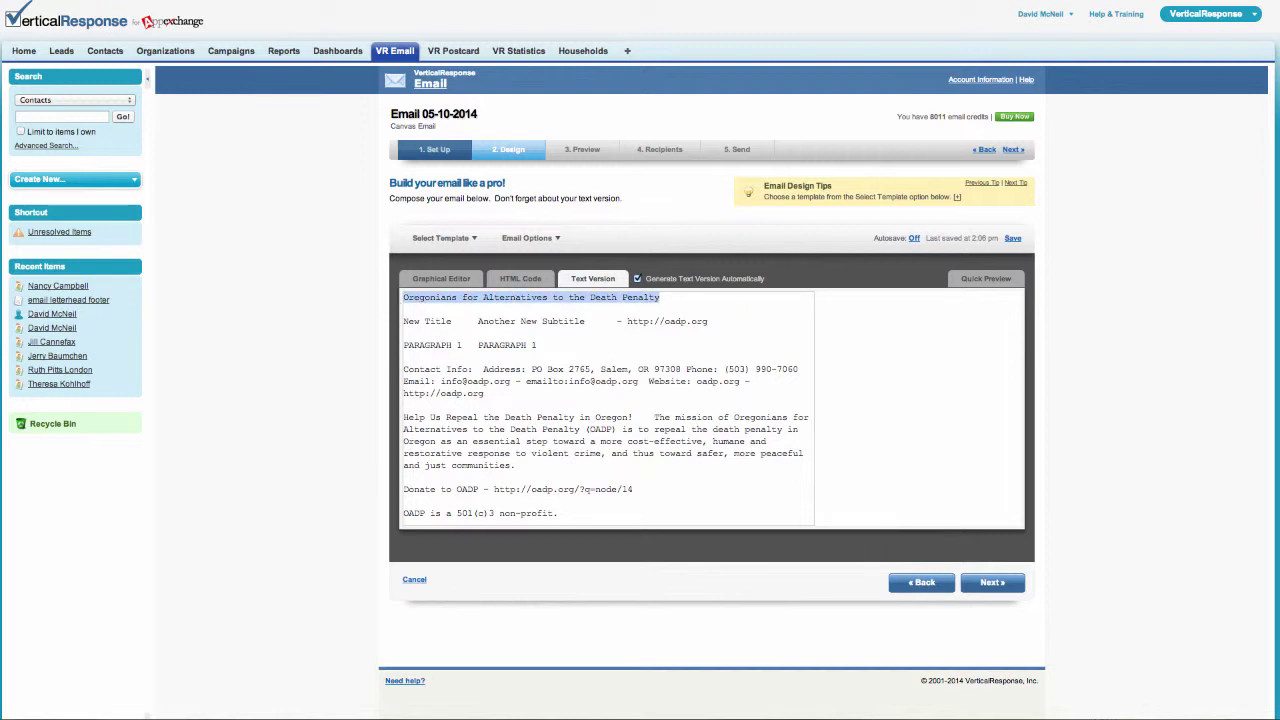
click(440, 308)
click(637, 279)
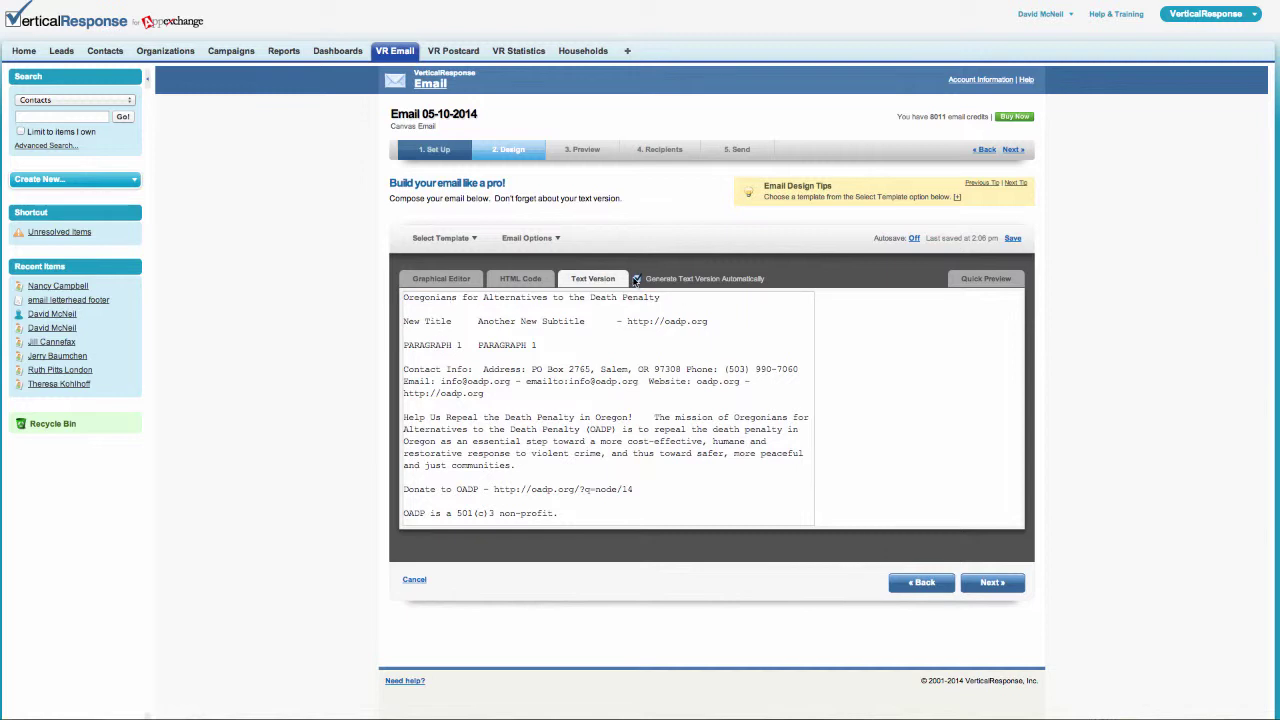
drag(670, 327, 375, 326)
key(BackSpace)
key(Delete)
key(Delete)
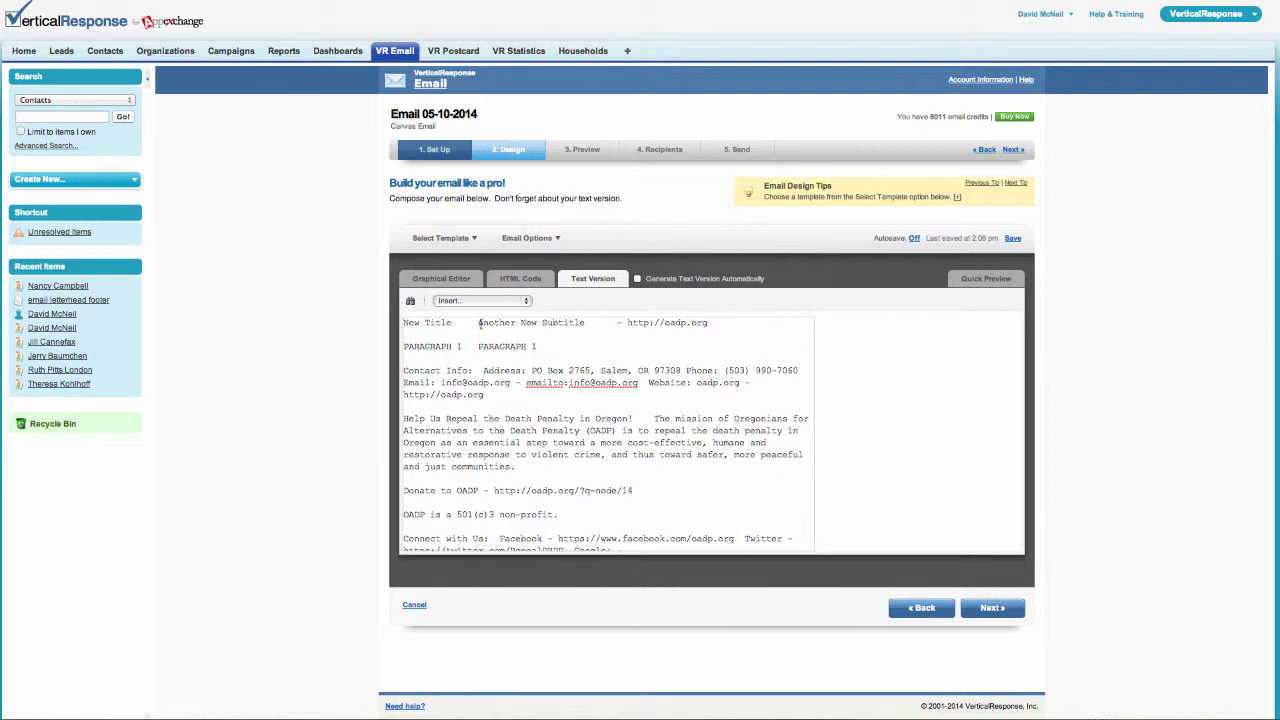
click(478, 322)
key(Delete)
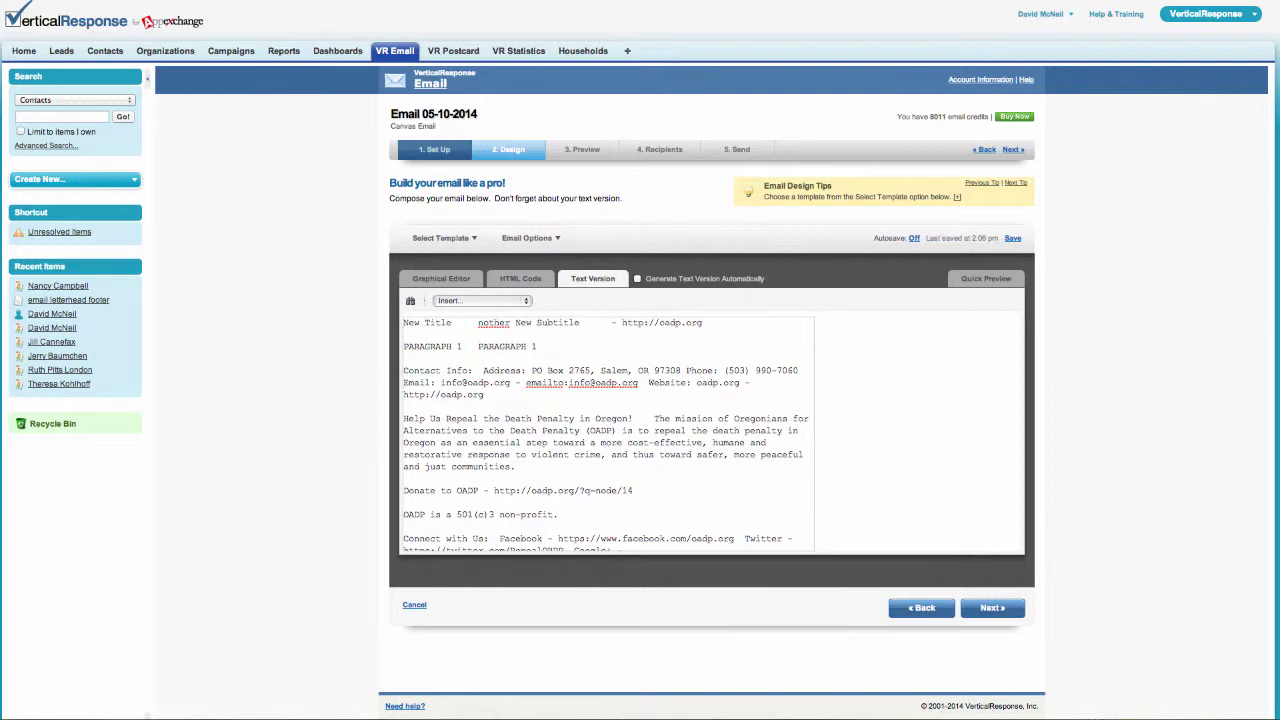
text(A)
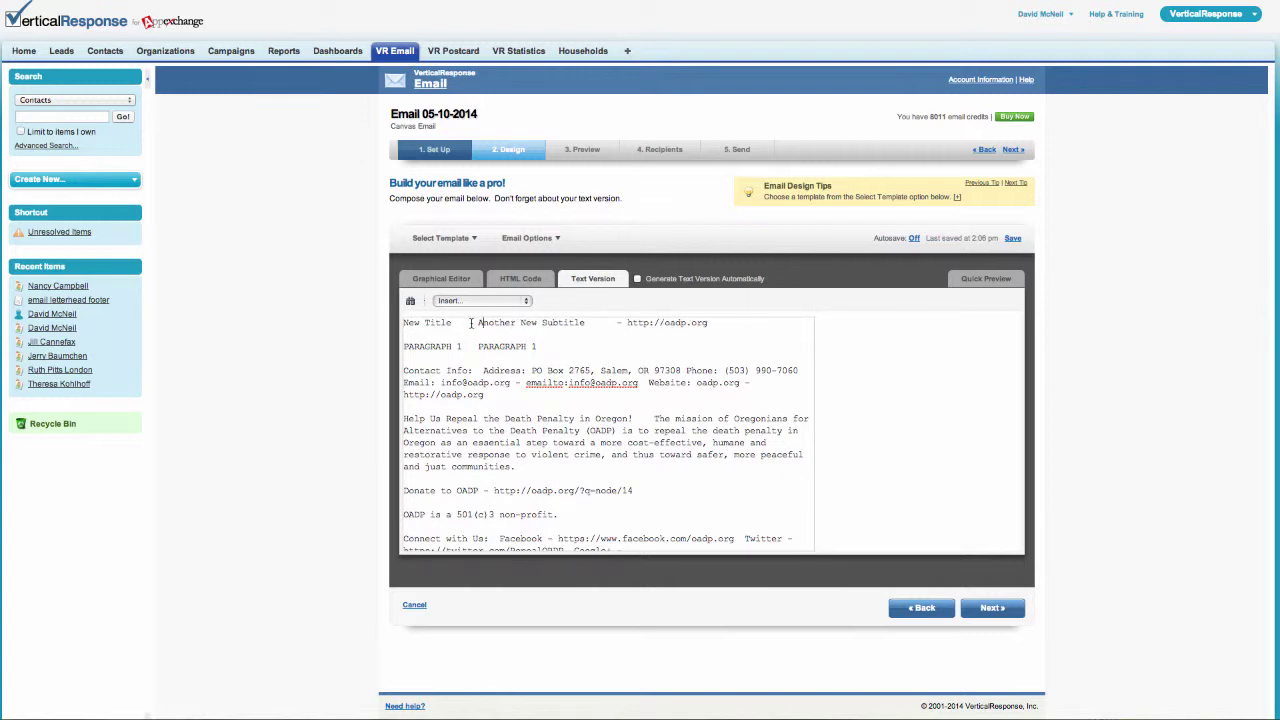
key(Return)
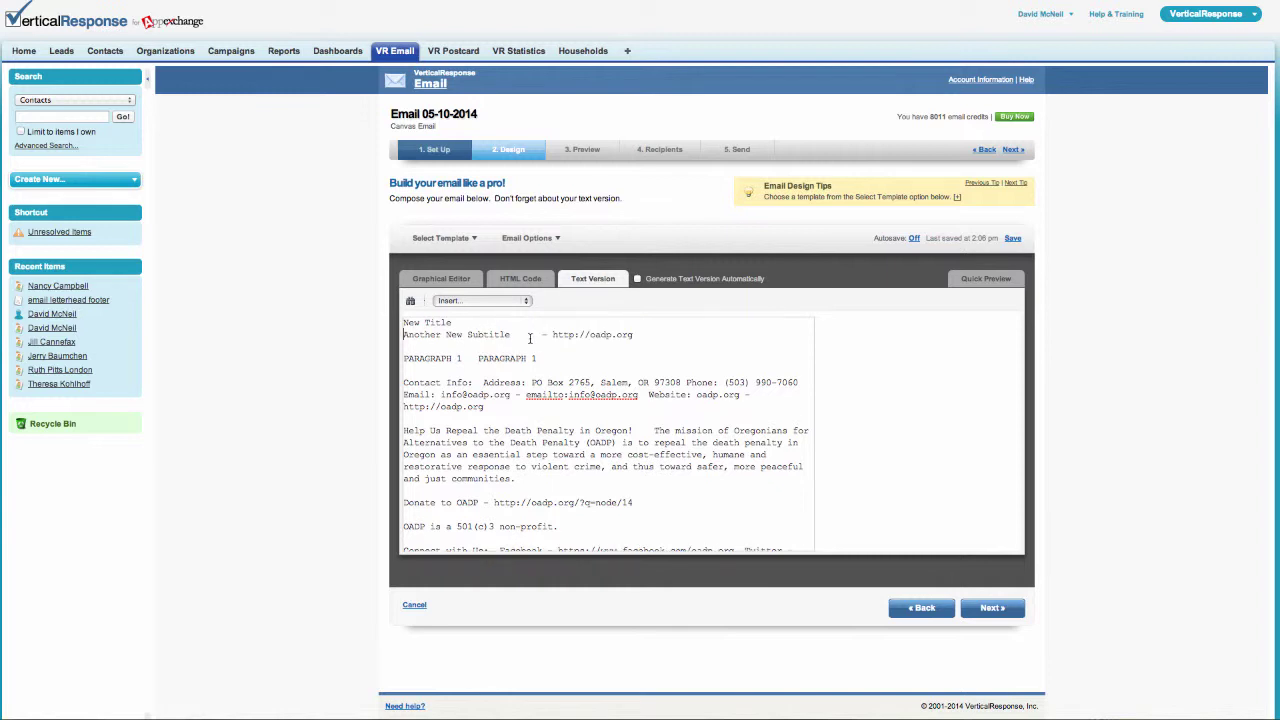
drag(511, 335, 636, 337)
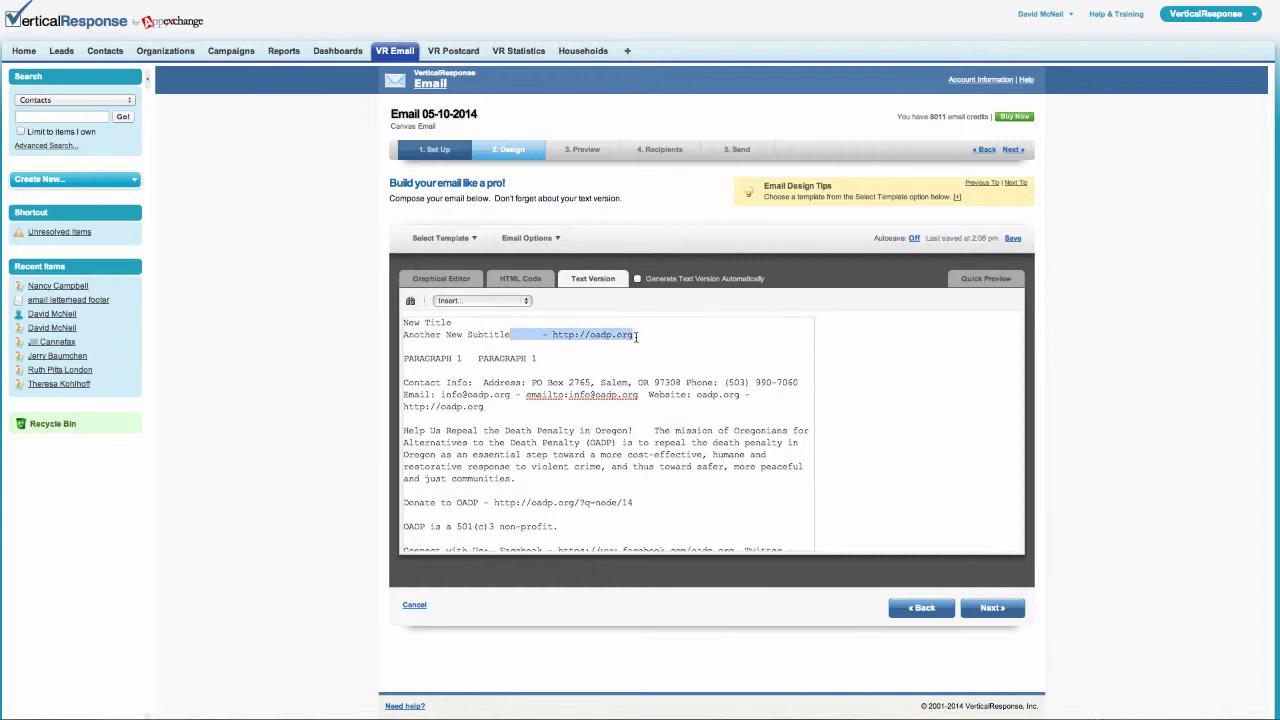
key(BackSpace)
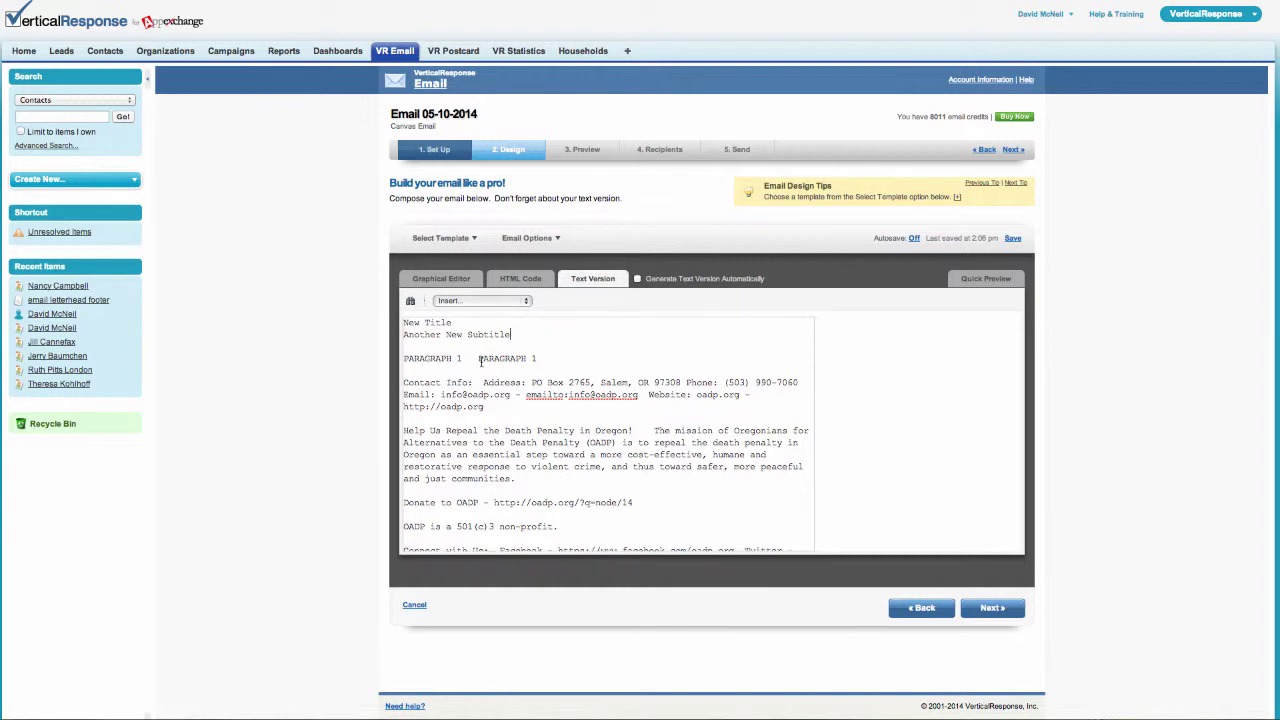
Put the second "PARAGRAPH 1" in its own paragraph below the first and add an extra line before the contact info.
click(479, 360)
key(Return)
key(Return)
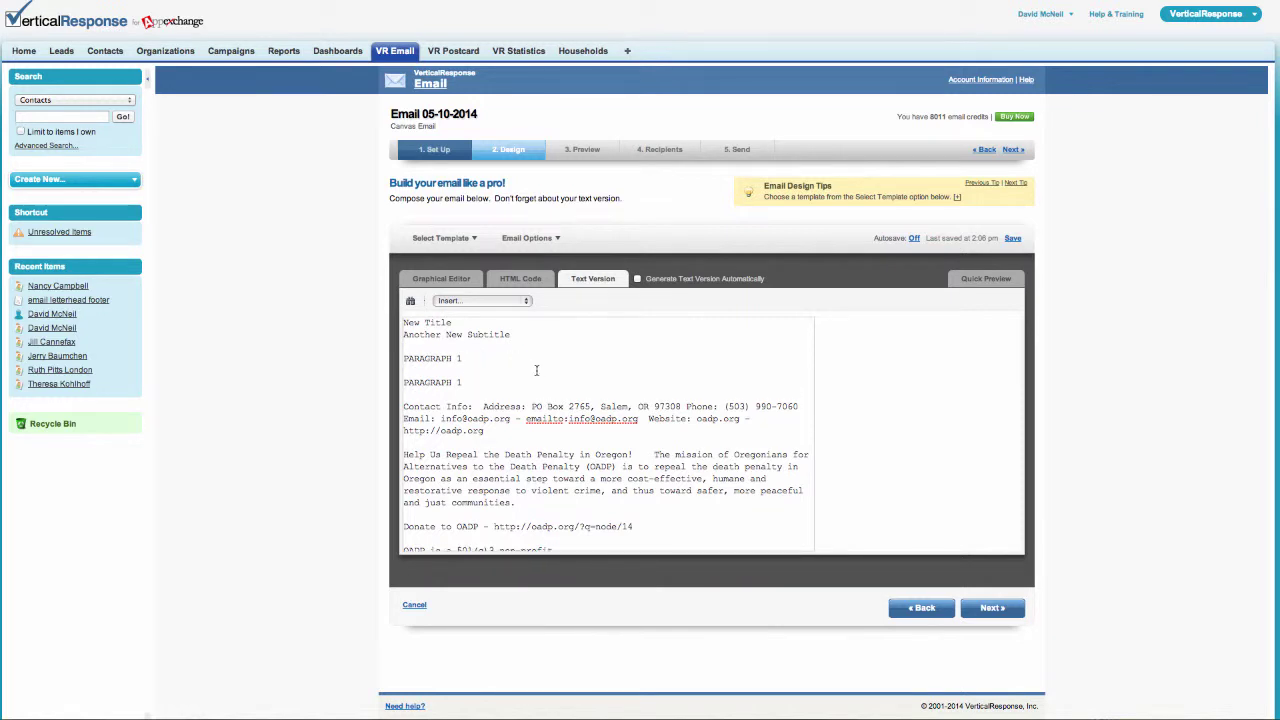
key(Return)
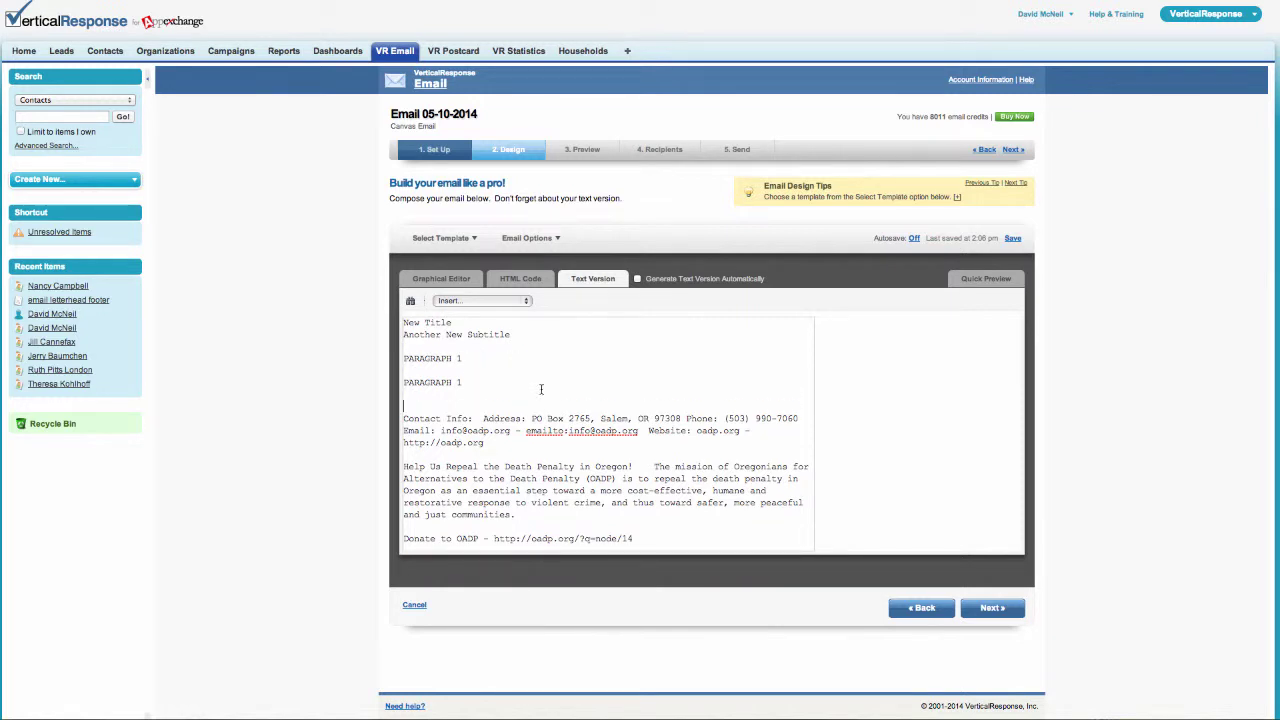
Delete all the text from "Contact Info" through the copyright line at the end of the text version.
scroll(553, 408, down, 4)
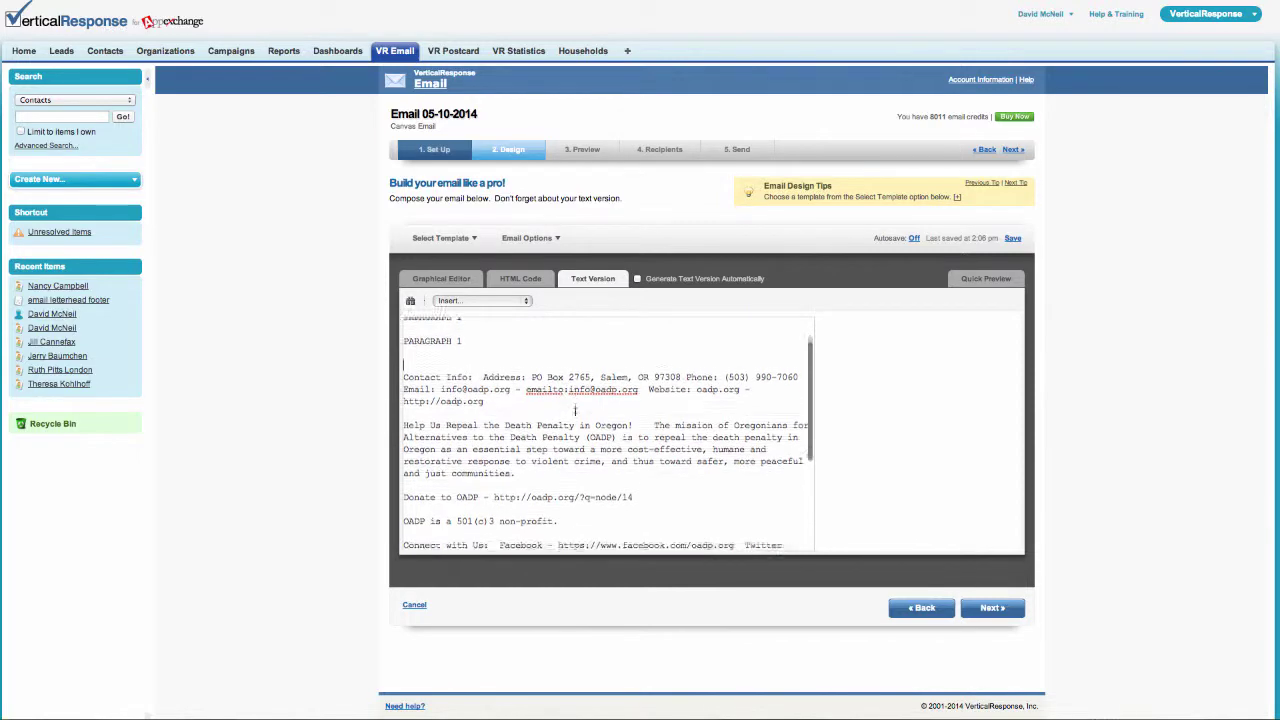
drag(470, 388, 500, 663)
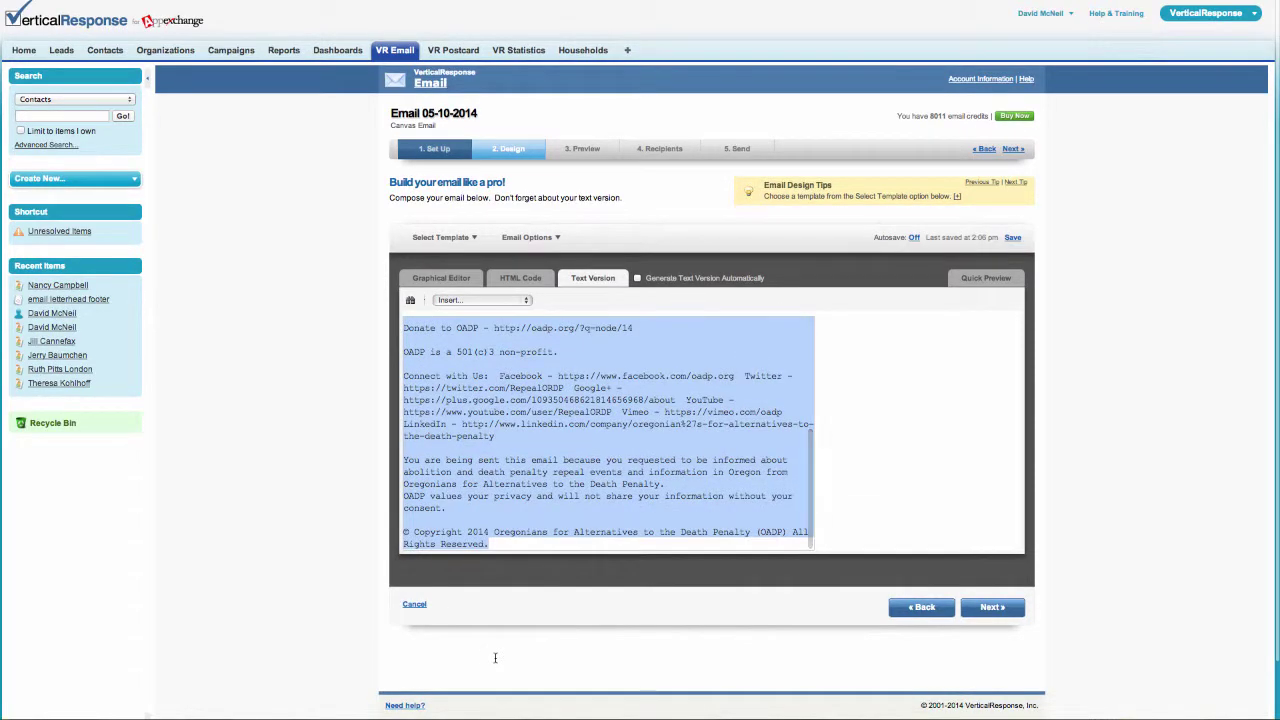
key(BackSpace)
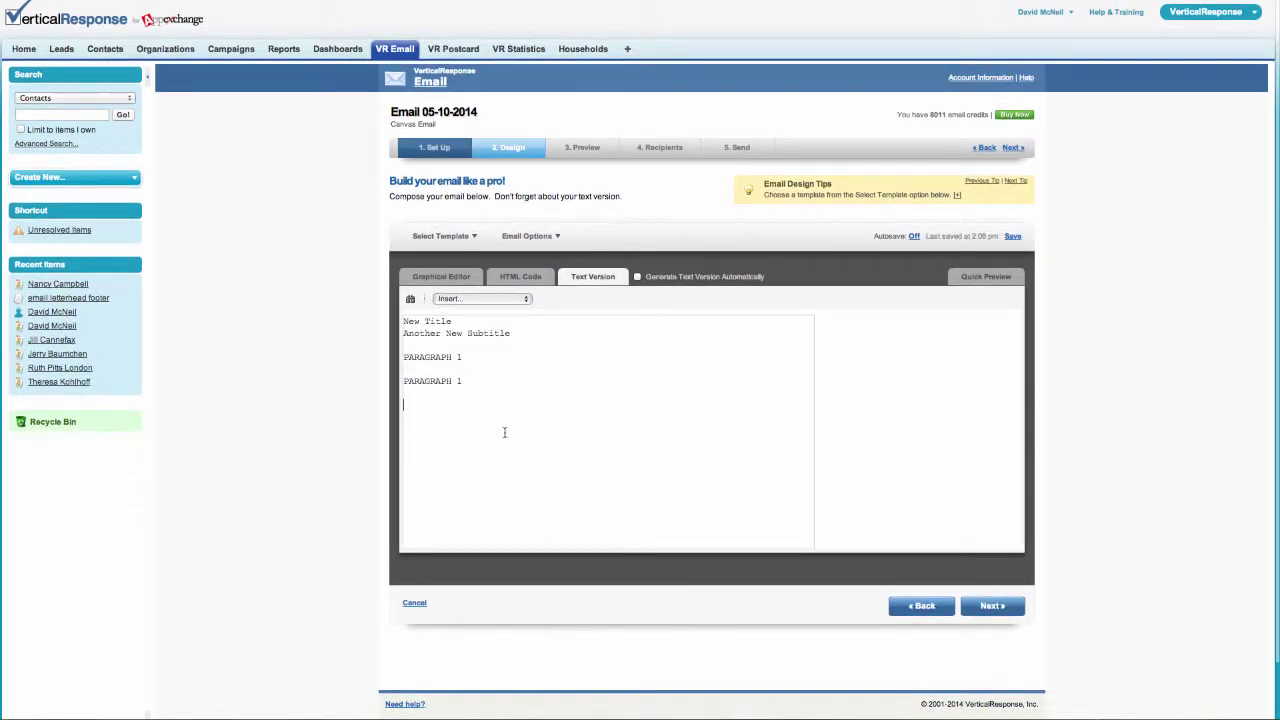
Switch to Finder, open the "text email footer" file in the email design folder and copy all of its text.
key(super+Tab)
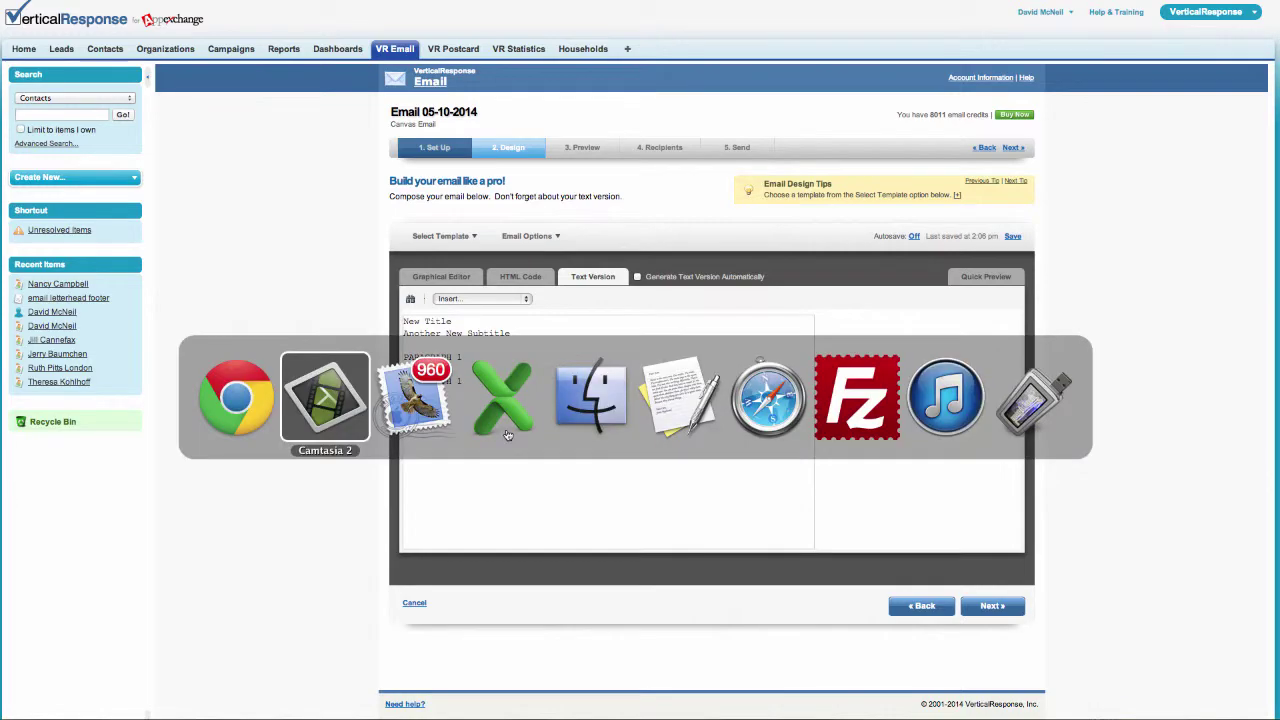
click(593, 396)
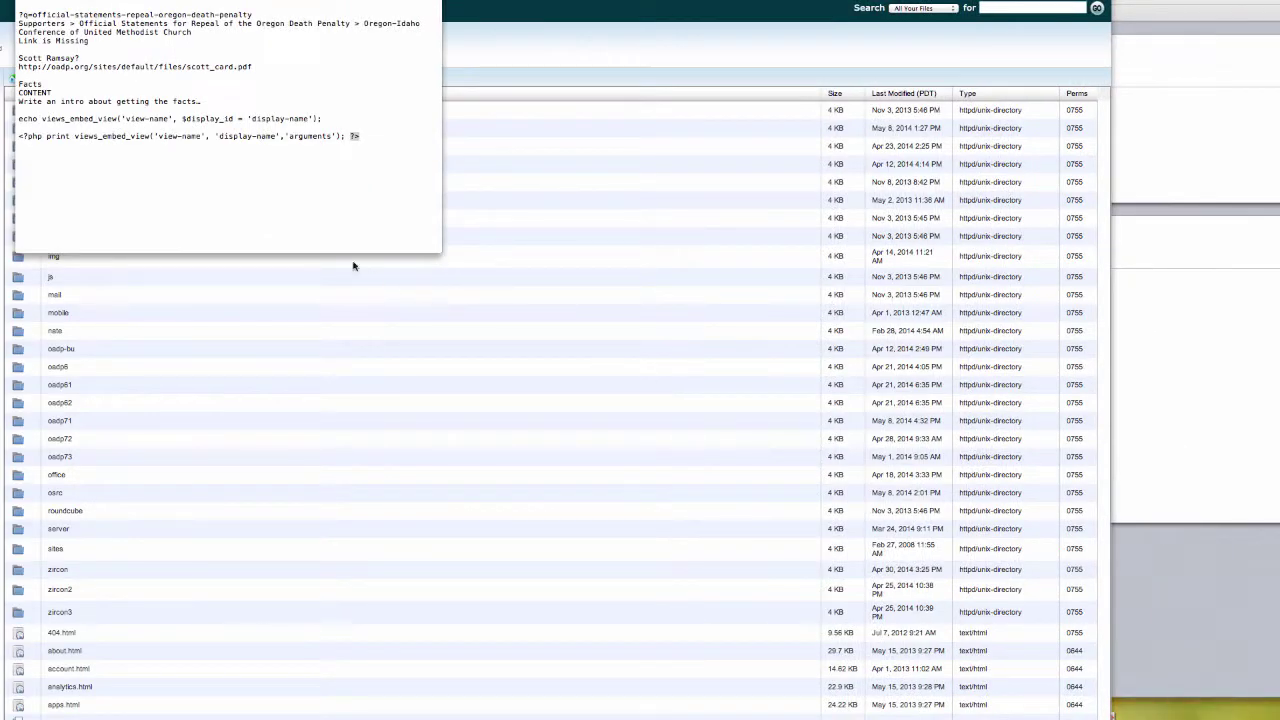
key(ctrl+Up)
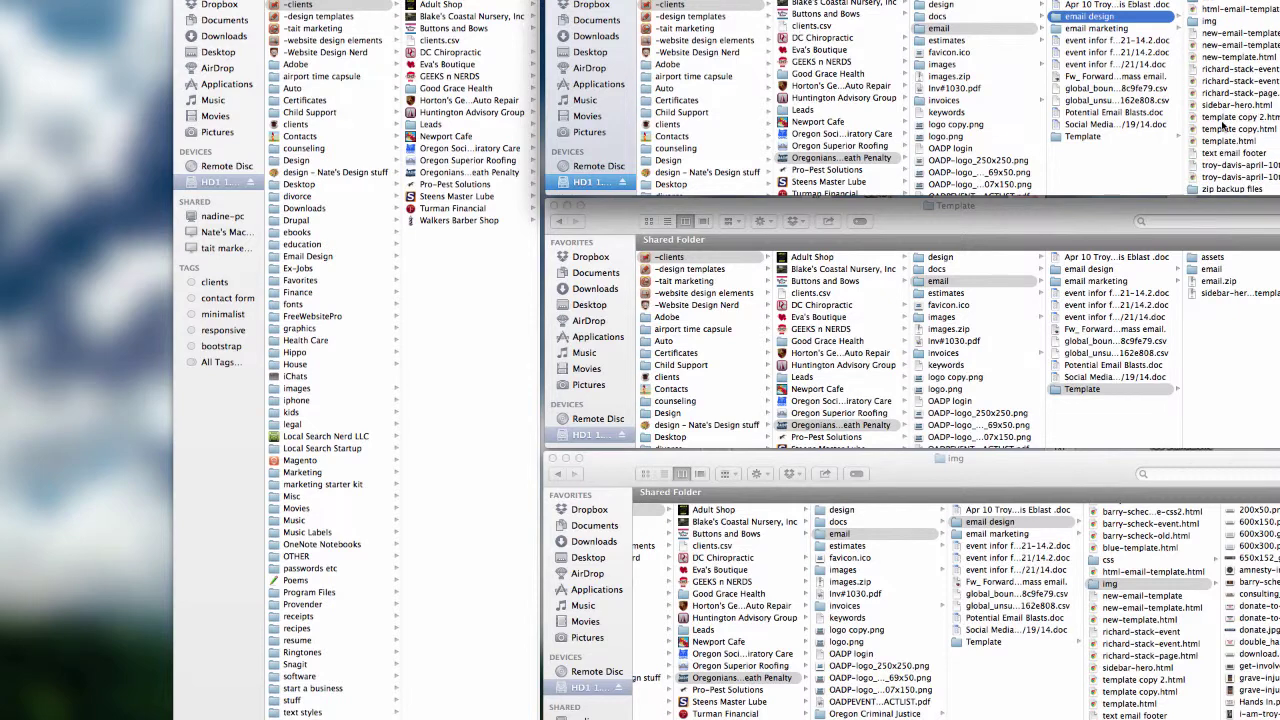
click(1224, 154)
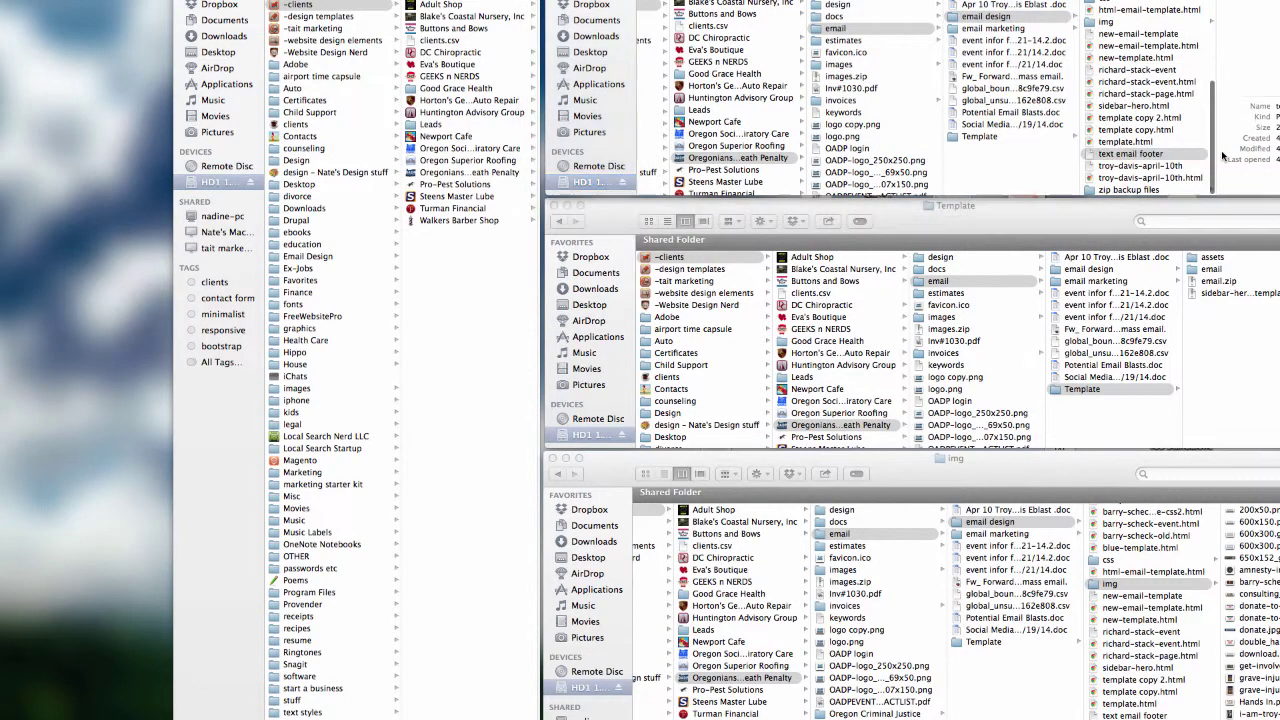
double_click(1224, 154)
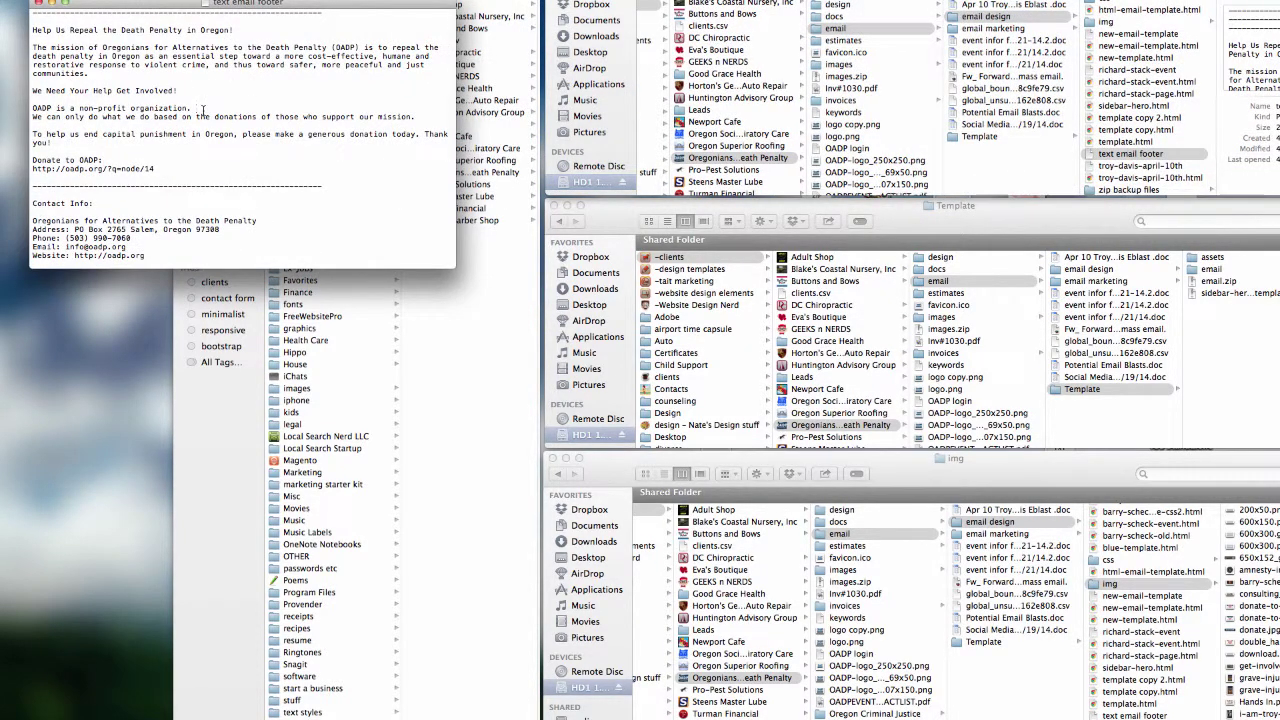
key(super+a)
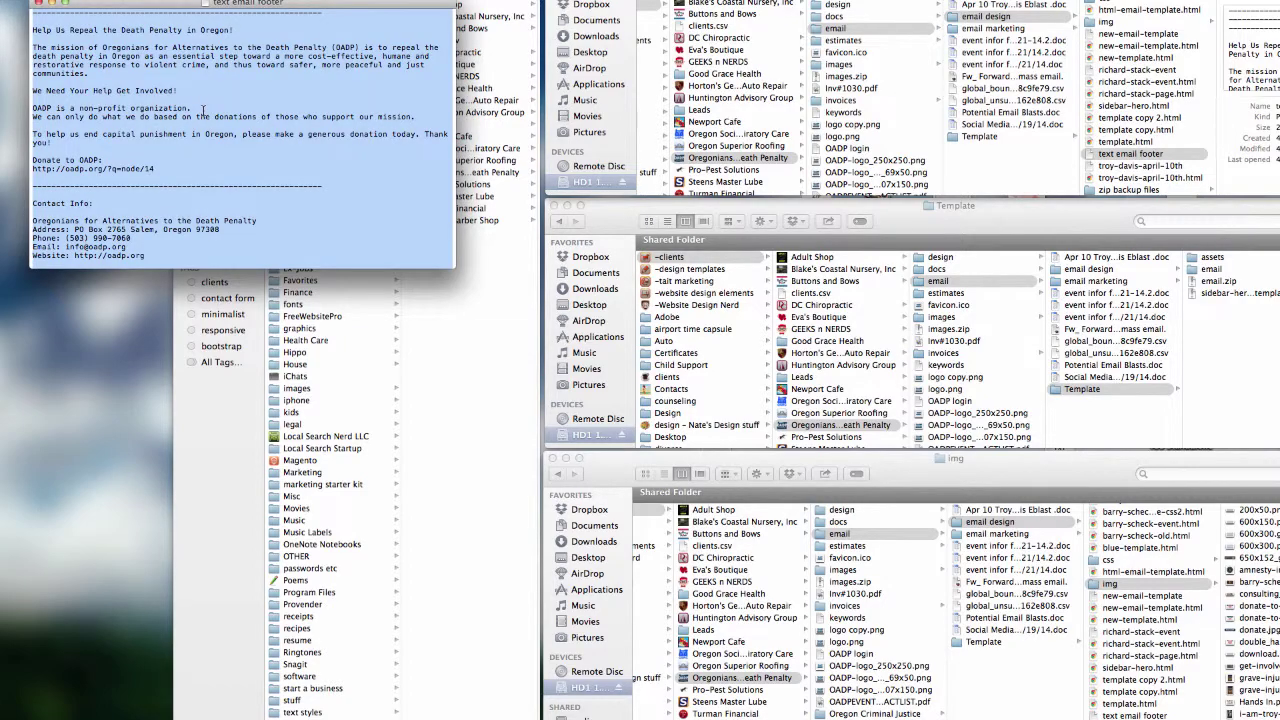
Return to the email in the browser, paste the footer text below the second "PARAGRAPH 1" and save the email.
key(super+Tab)
key(ctrl+Up)
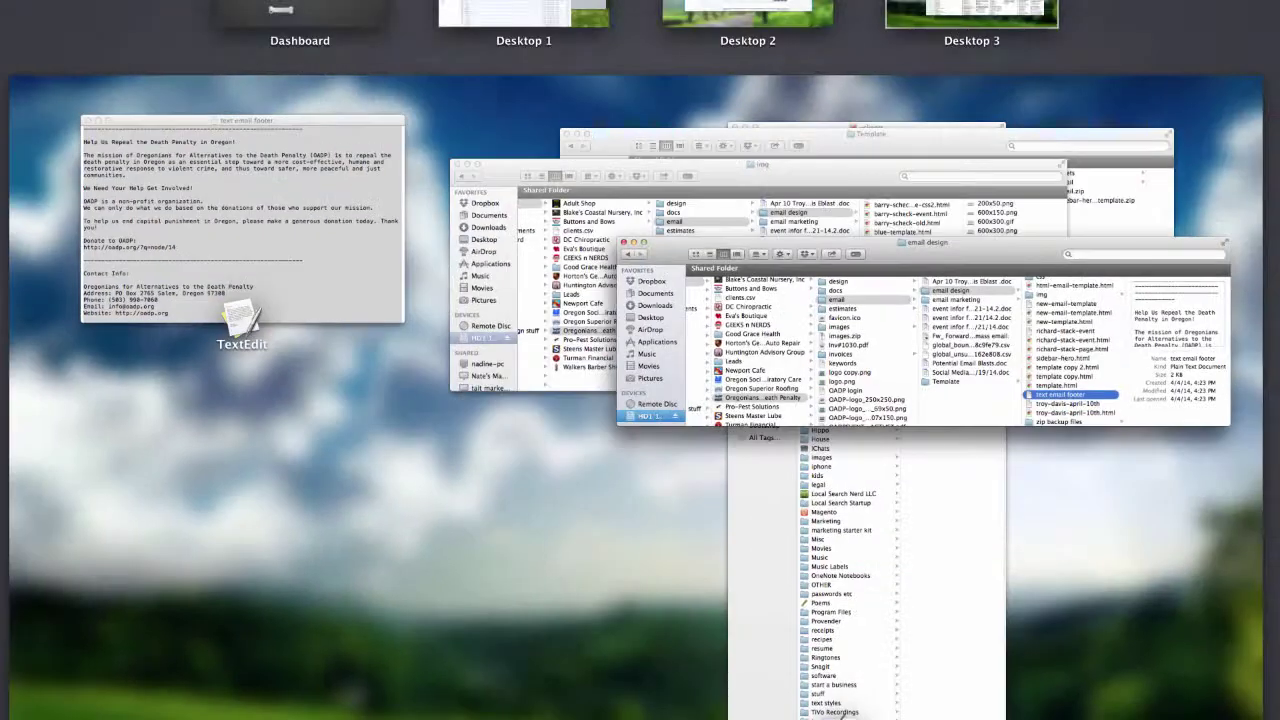
click(712, 4)
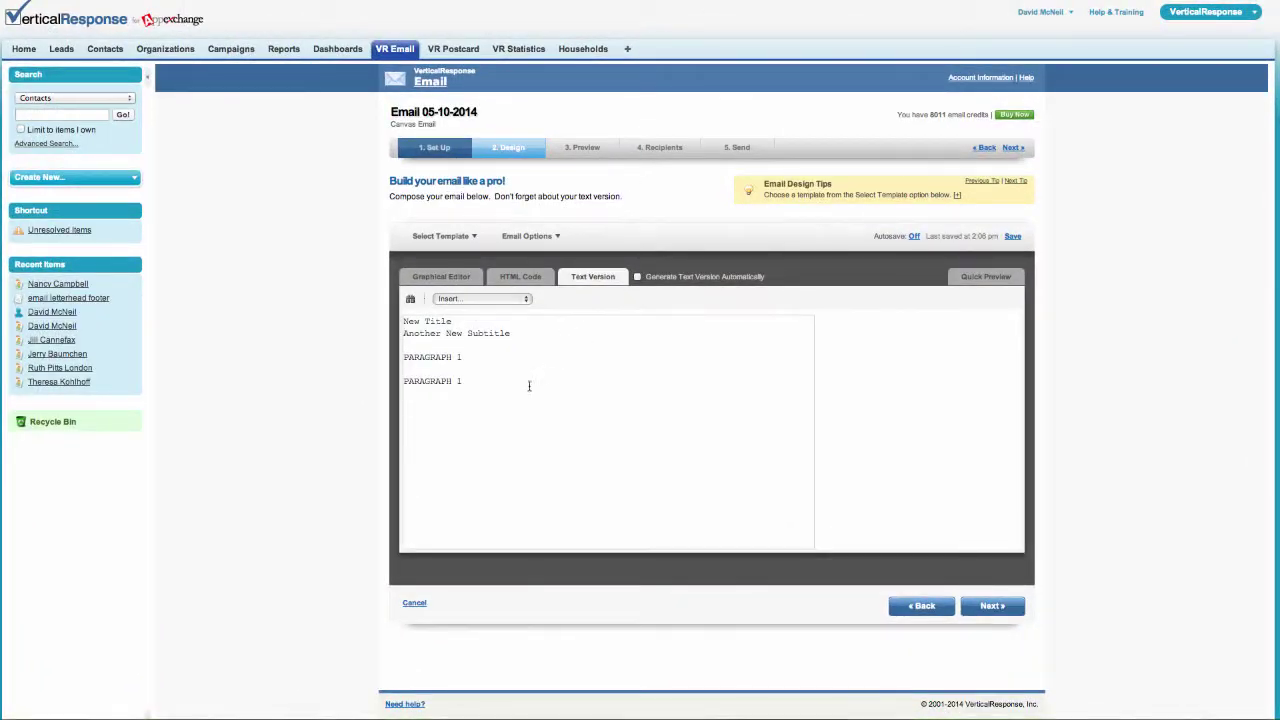
click(491, 421)
key(super+v)
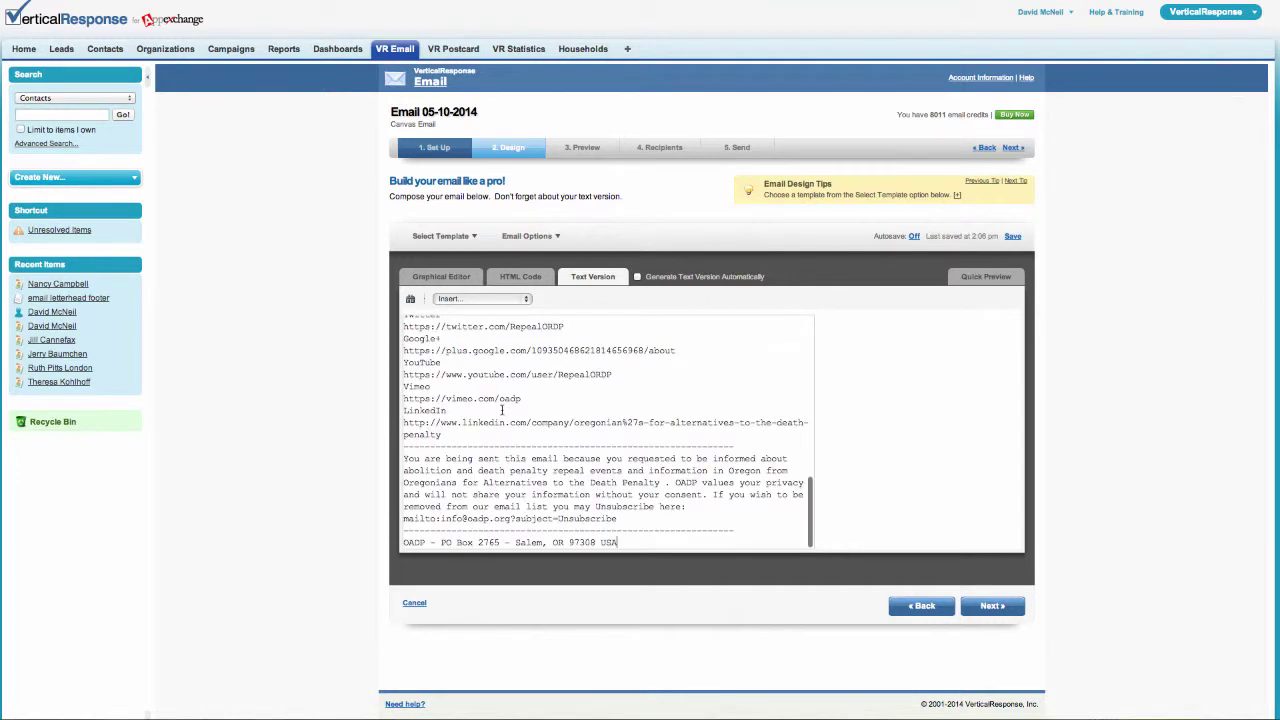
scroll(555, 366, down, 1)
scroll(557, 364, up, 10)
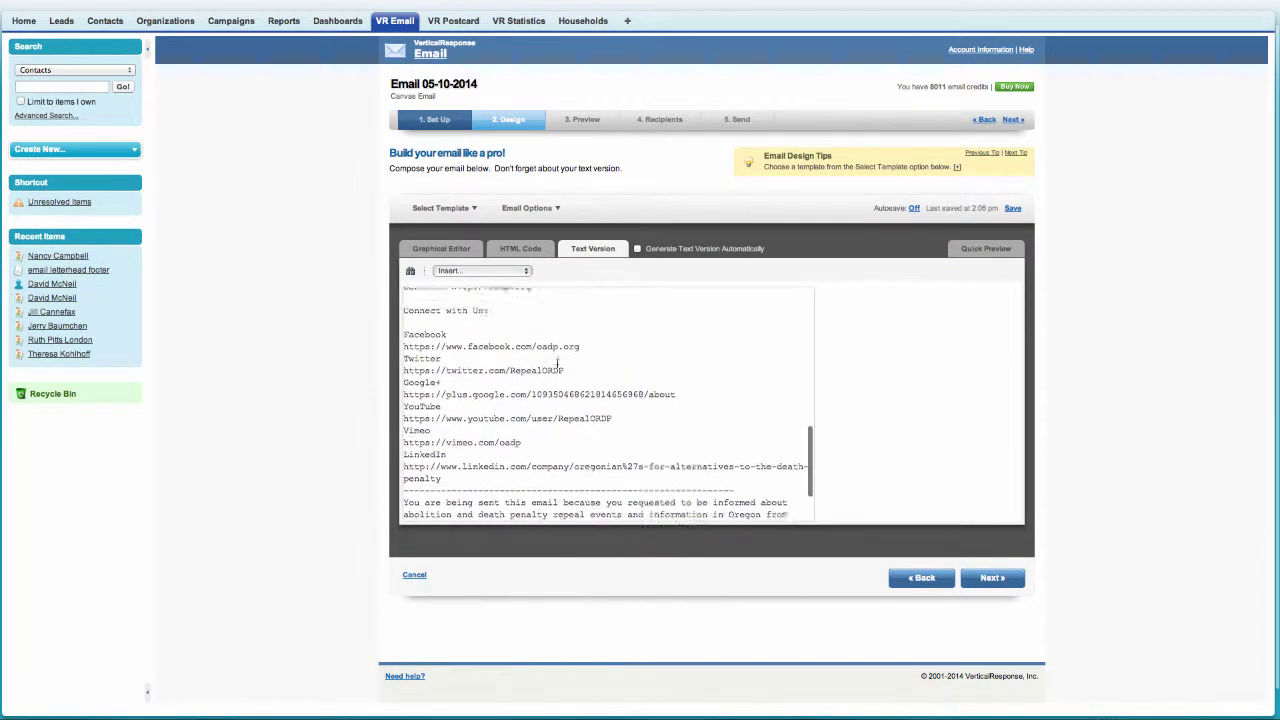
scroll(557, 361, up, 10)
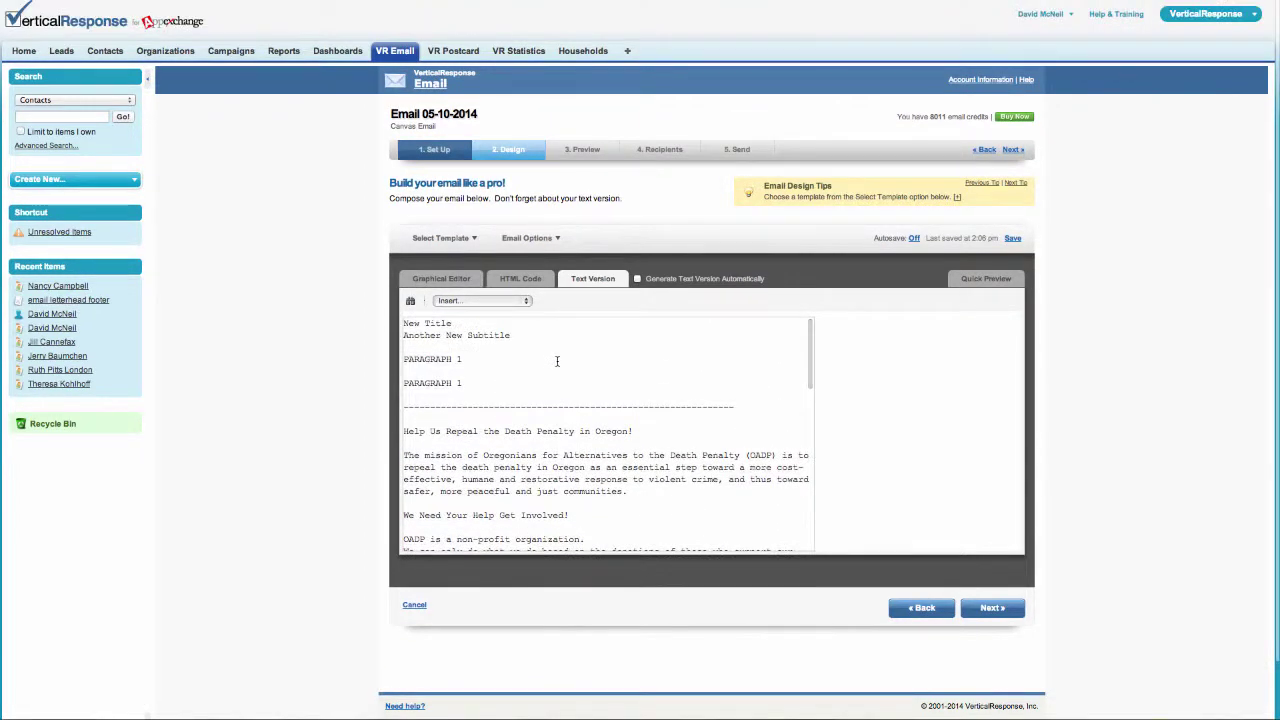
click(1012, 239)
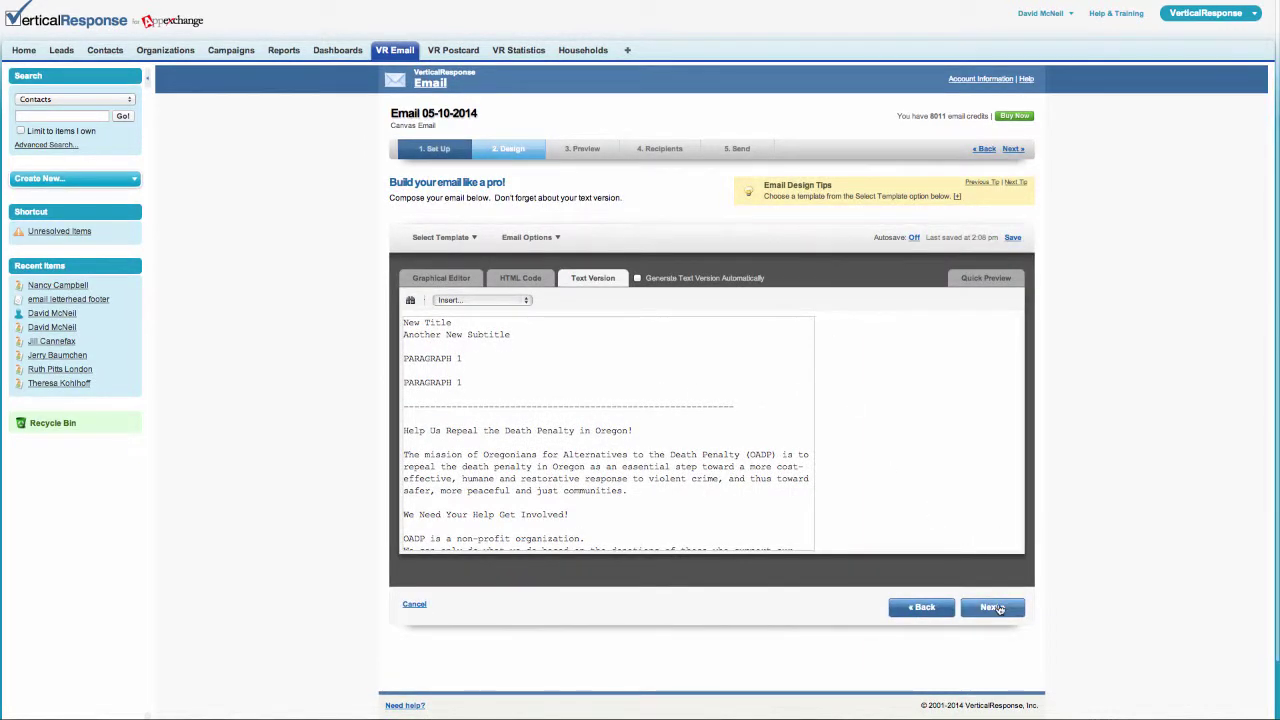
Continue to the Preview stage and review the HTML version from the title down to the copyright footer.
click(992, 607)
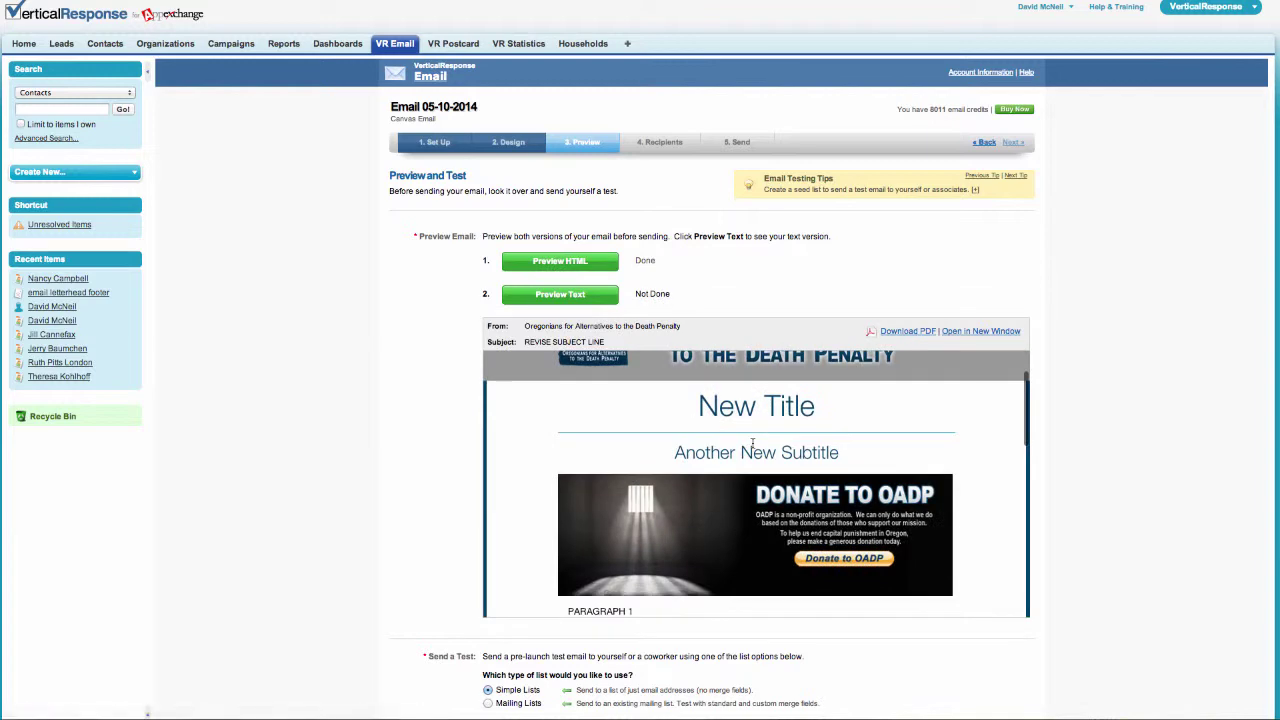
scroll(752, 442, down, 6)
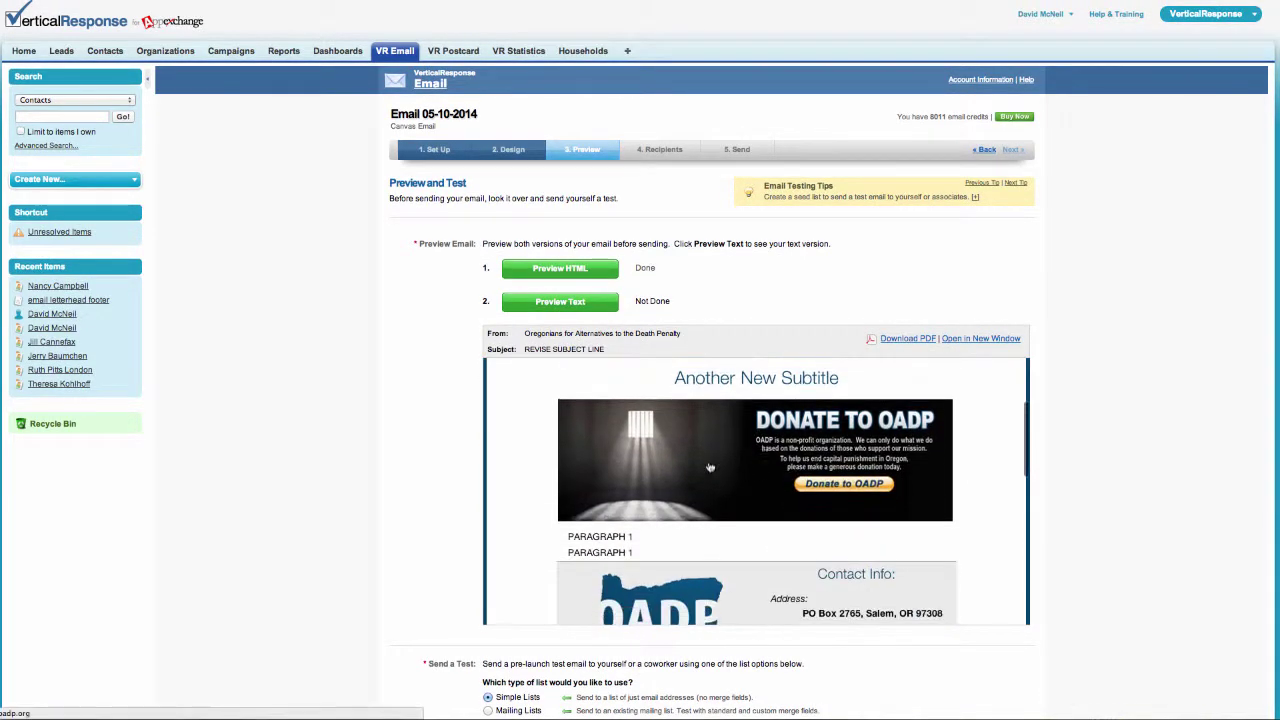
scroll(725, 458, down, 5)
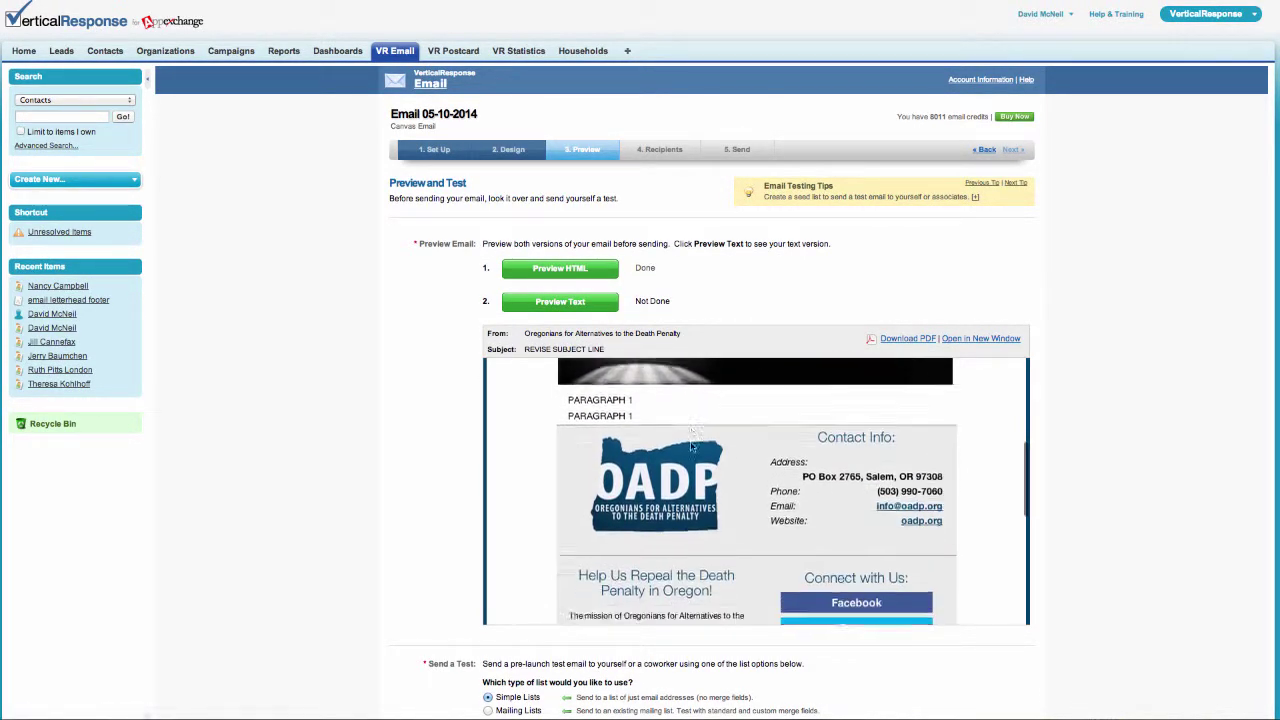
scroll(695, 447, down, 2)
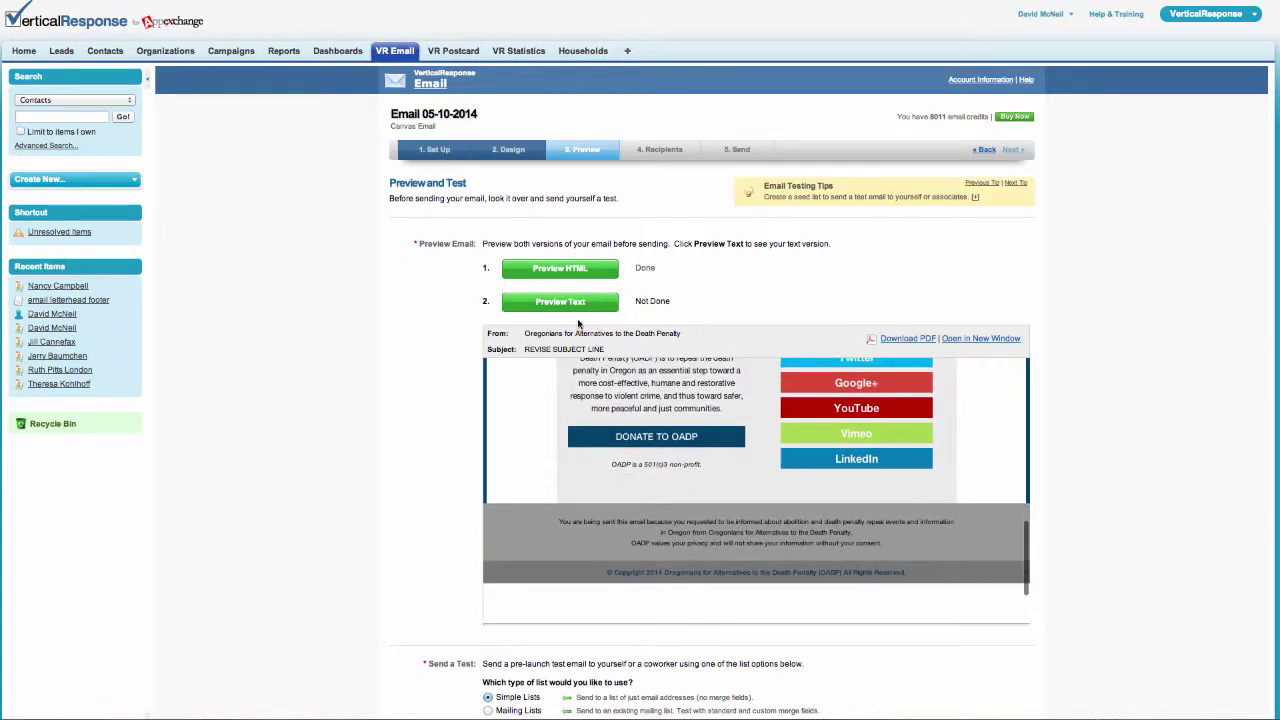
Preview the email's text version and review it through the footer and the test-send section.
click(568, 303)
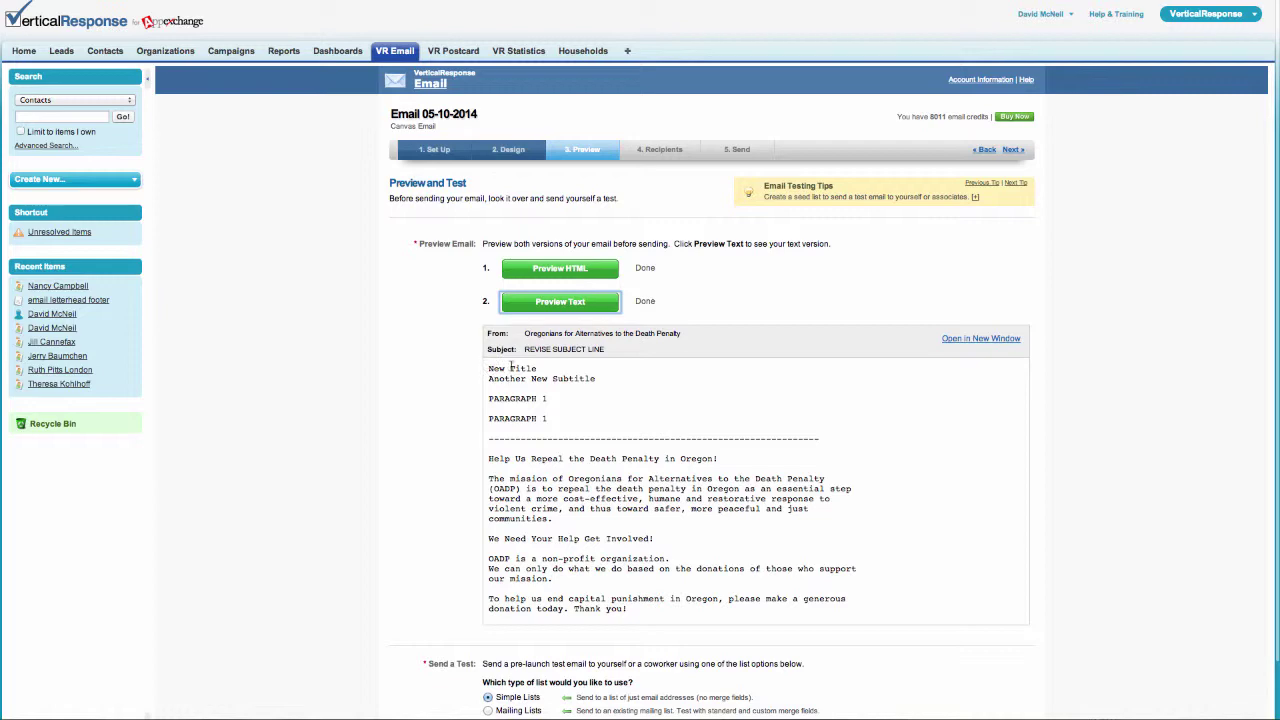
scroll(604, 438, down, 1)
scroll(604, 438, down, 15)
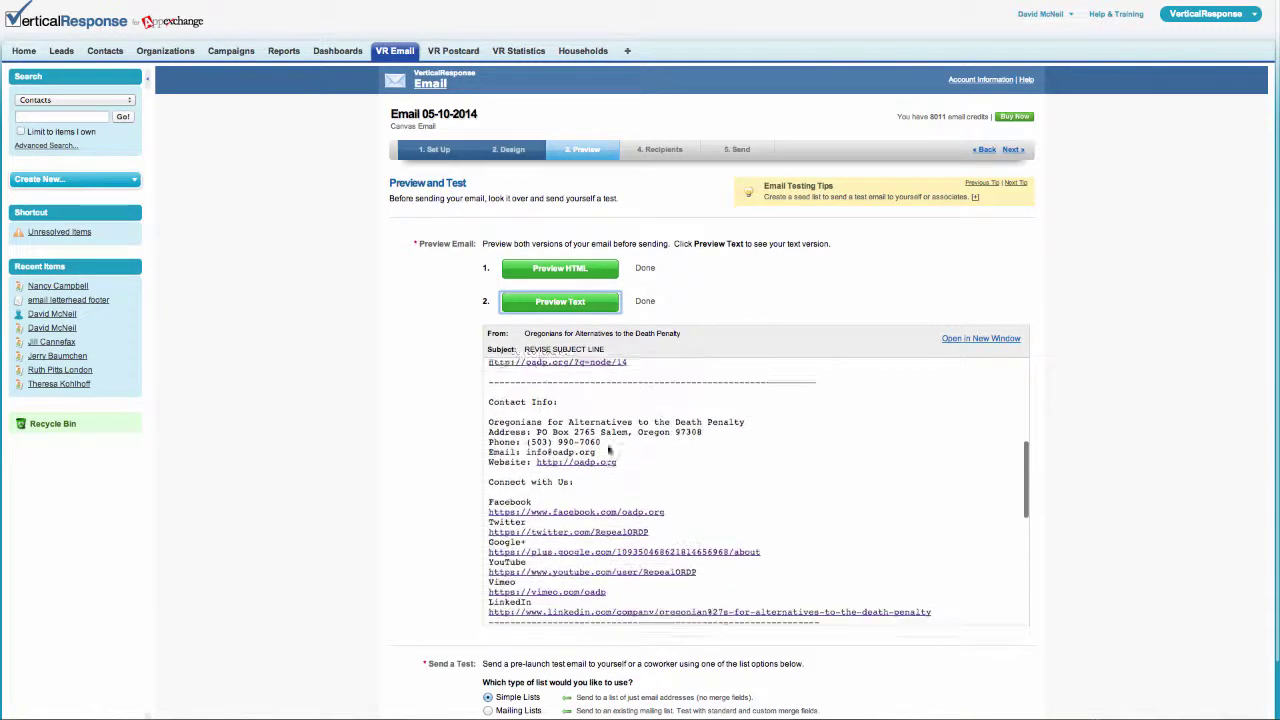
scroll(608, 450, down, 5)
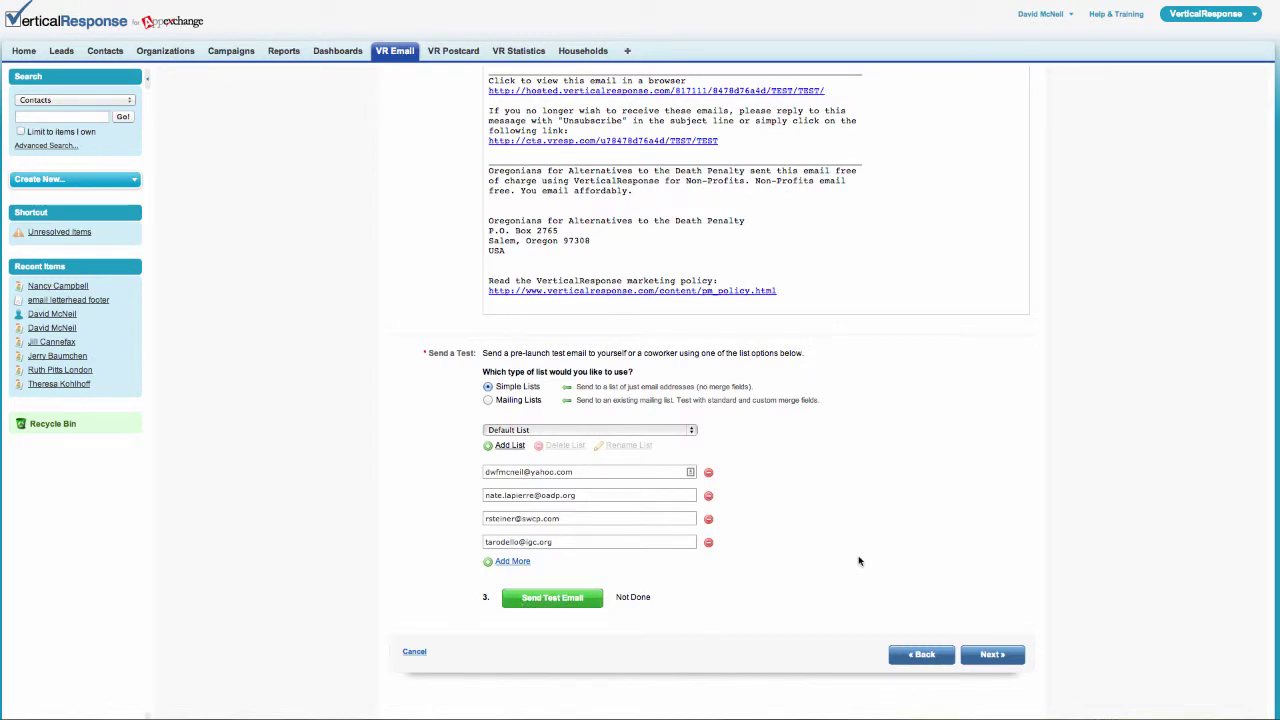
scroll(860, 556, up, 8)
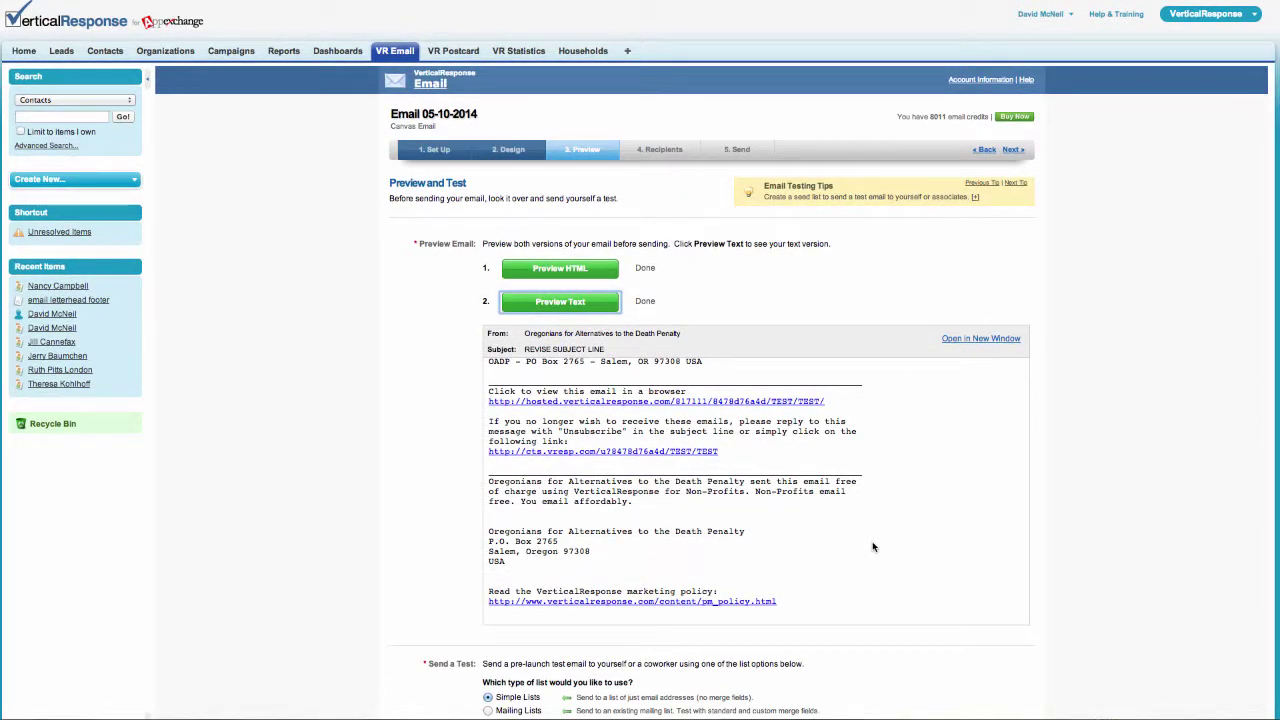